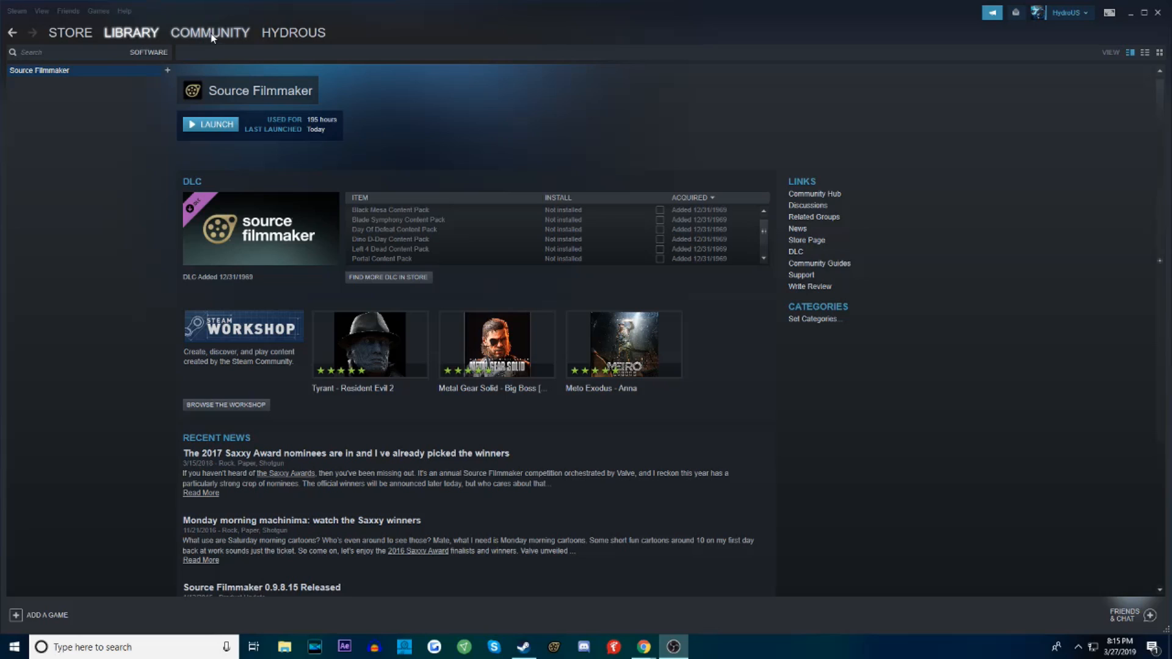
Go to the Steam Workshop, search all workshops for "source" and open the Source Filmmaker workshop
{"action": "mouse_move", "coordinate": [206, 34]}
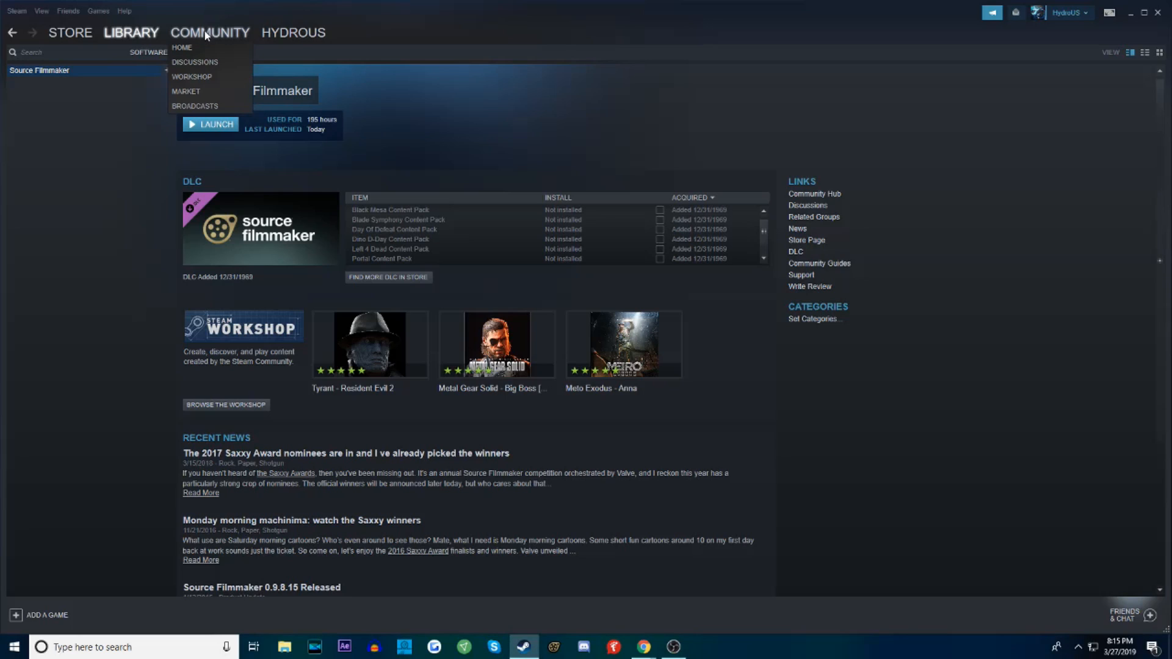
{"action": "left_click", "coordinate": [205, 78]}
{"action": "left_click", "coordinate": [747, 255]}
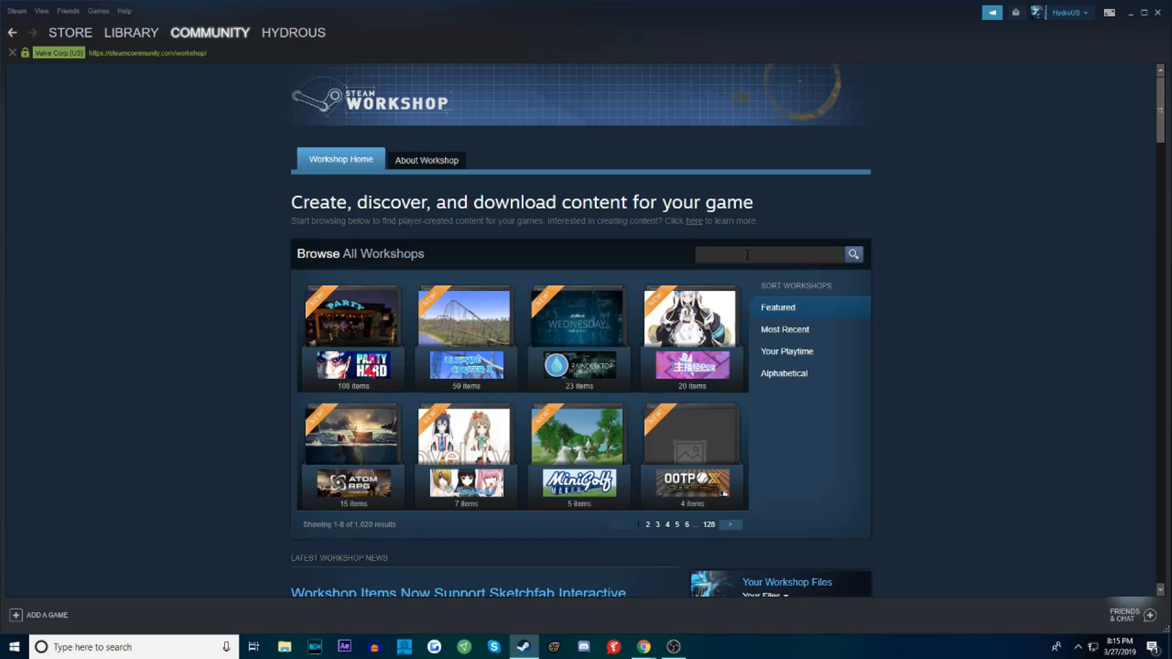
{"action": "type", "text": "source"}
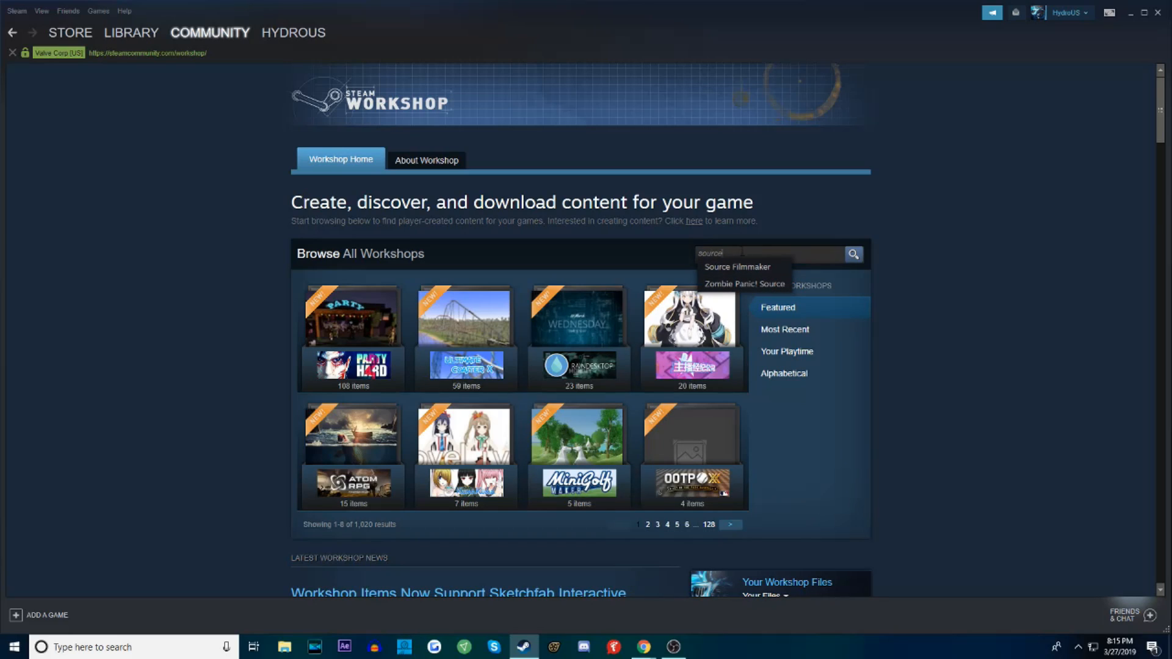
{"action": "left_click", "coordinate": [737, 267]}
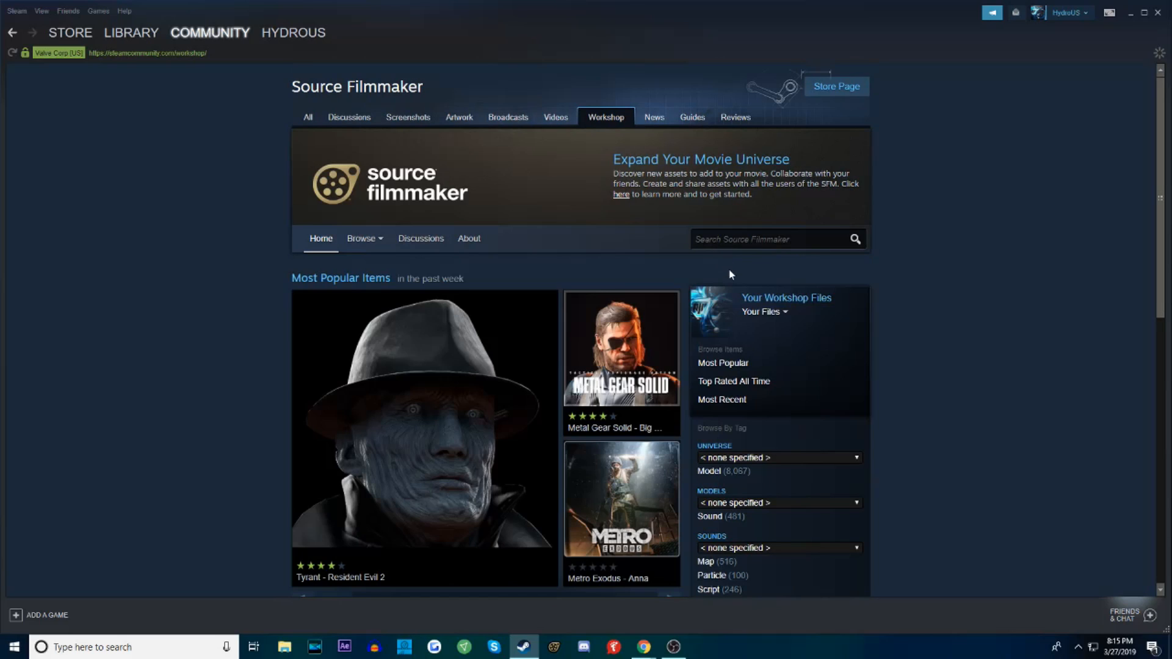
Search the Source Filmmaker workshop for "fortnite"
{"action": "left_click", "coordinate": [735, 240]}
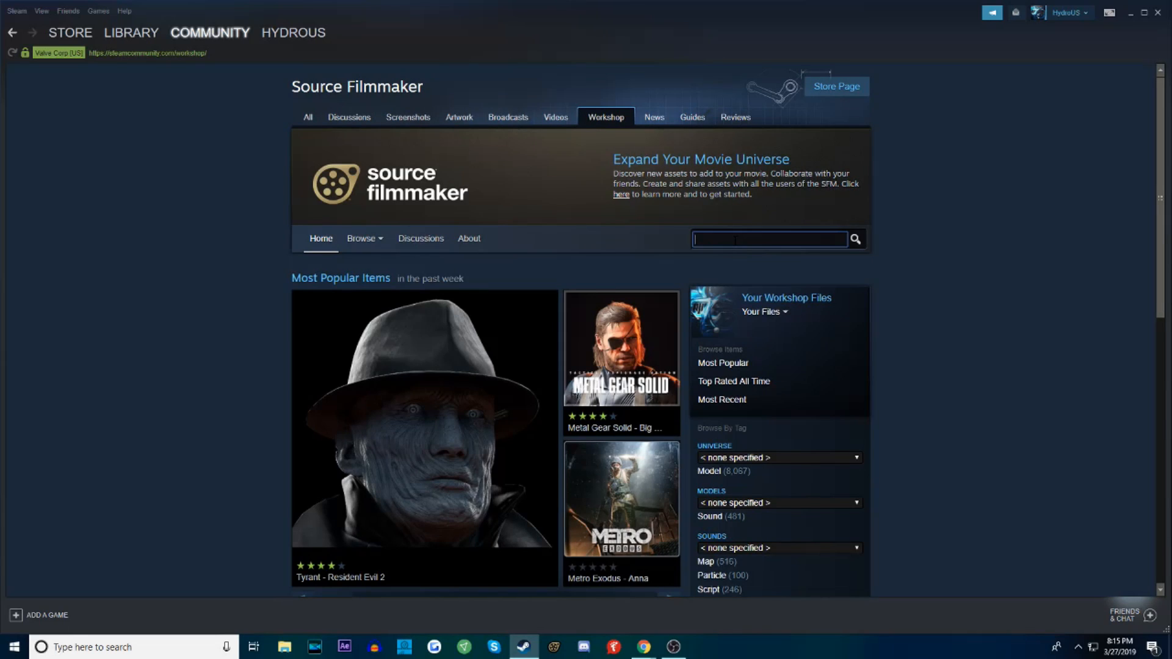
{"action": "type", "text": "fortnite"}
{"action": "key", "text": "Return"}
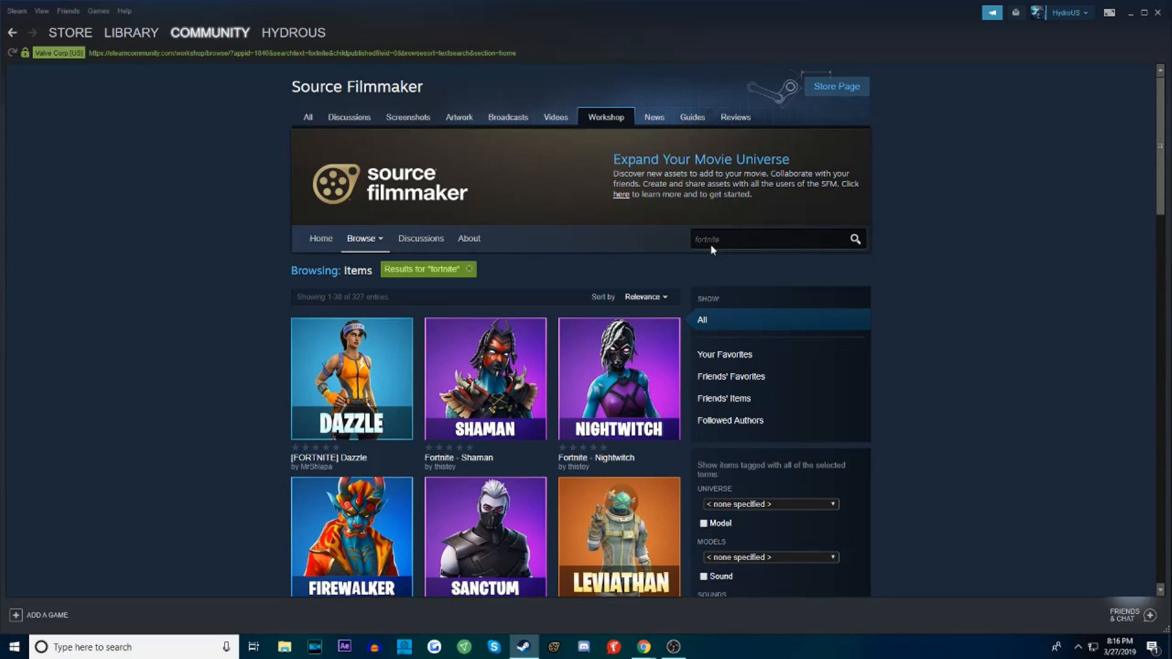
Browse the Fortnite search results to examine the available character and prop models
{"action": "scroll", "coordinate": [636, 329], "scroll_direction": "down", "scroll_amount": 4}
{"action": "scroll", "coordinate": [636, 332], "scroll_direction": "down", "scroll_amount": 1}
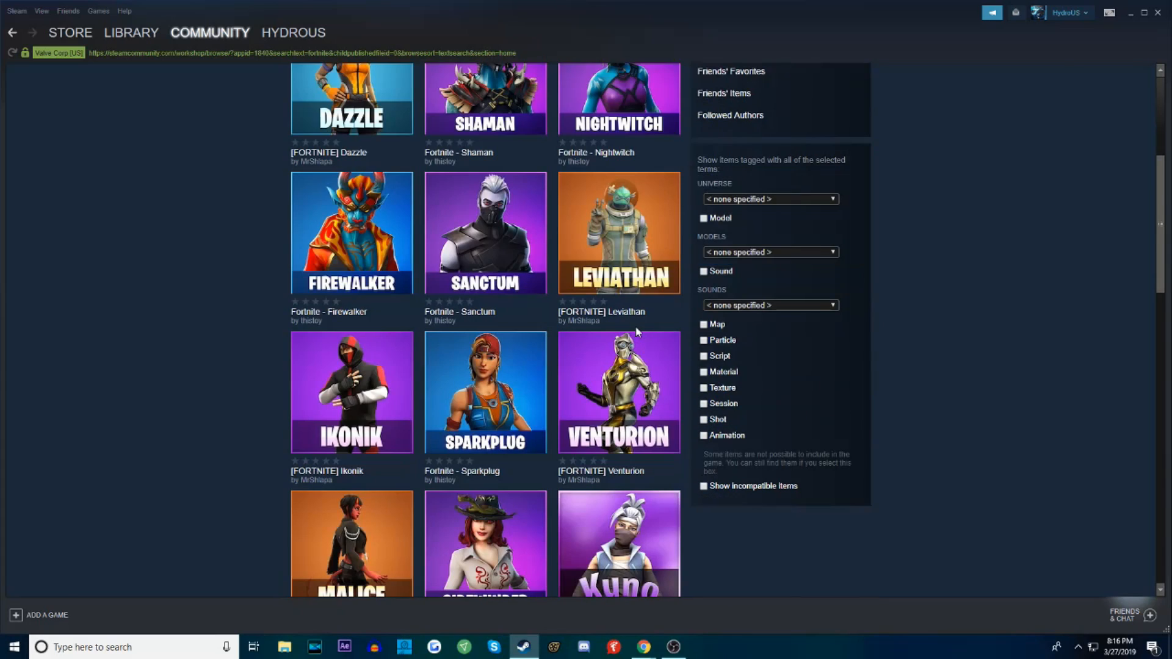
{"action": "scroll", "coordinate": [635, 330], "scroll_direction": "down", "scroll_amount": 4}
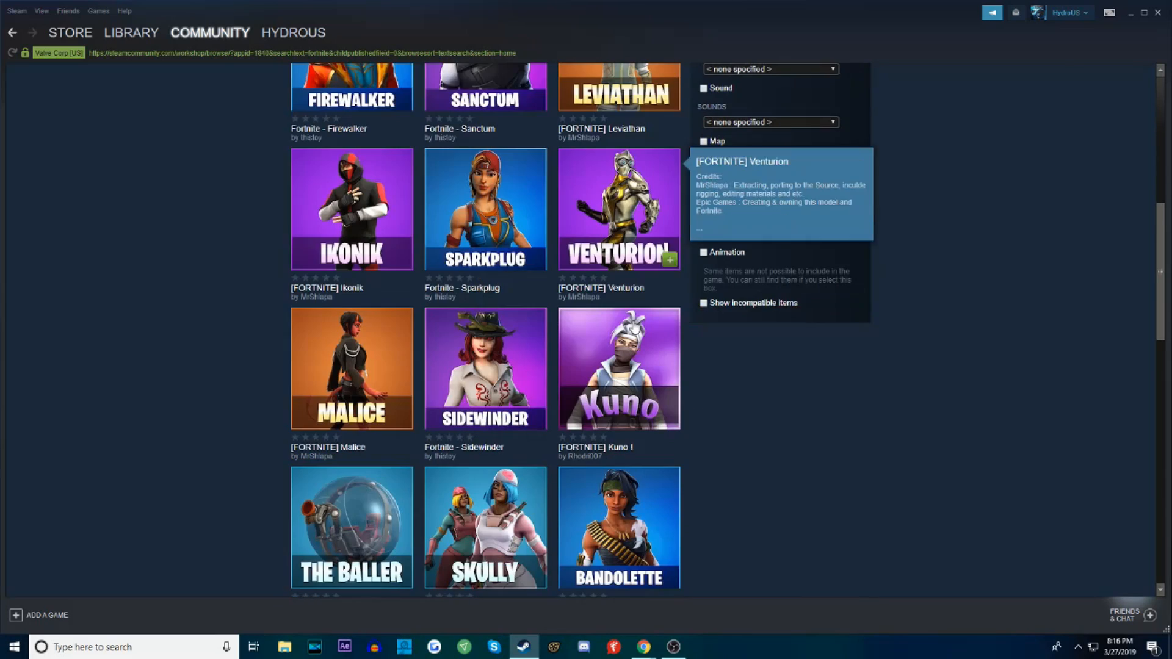
{"action": "scroll", "coordinate": [630, 311], "scroll_direction": "down", "scroll_amount": 1}
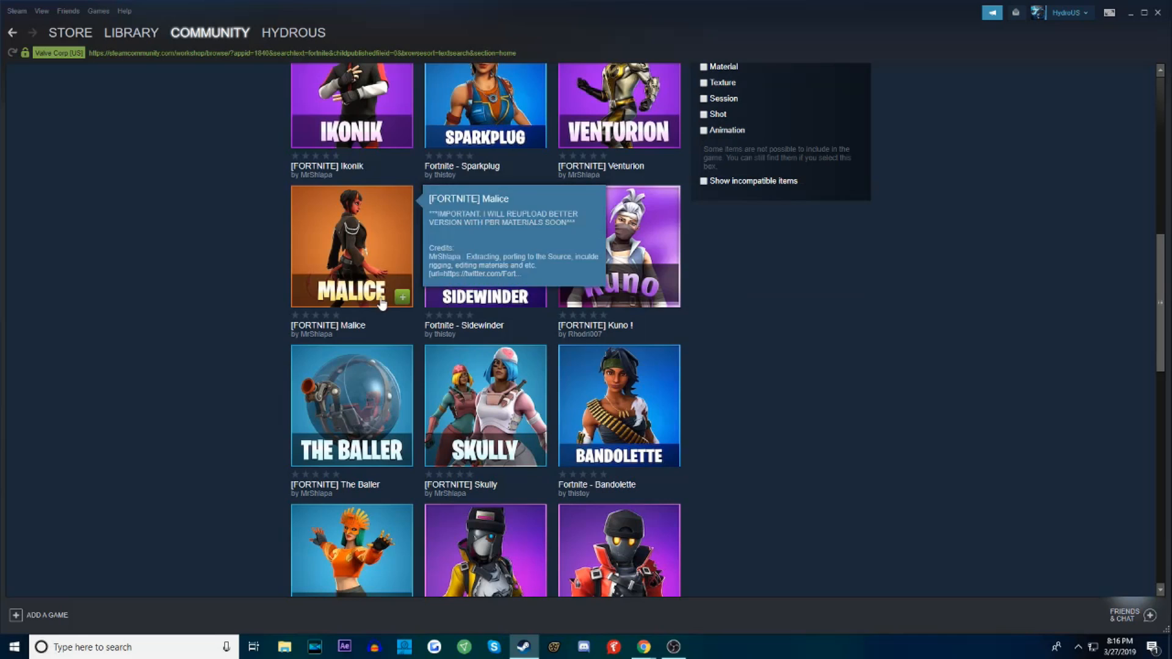
{"action": "scroll", "coordinate": [648, 453], "scroll_direction": "down", "scroll_amount": 5}
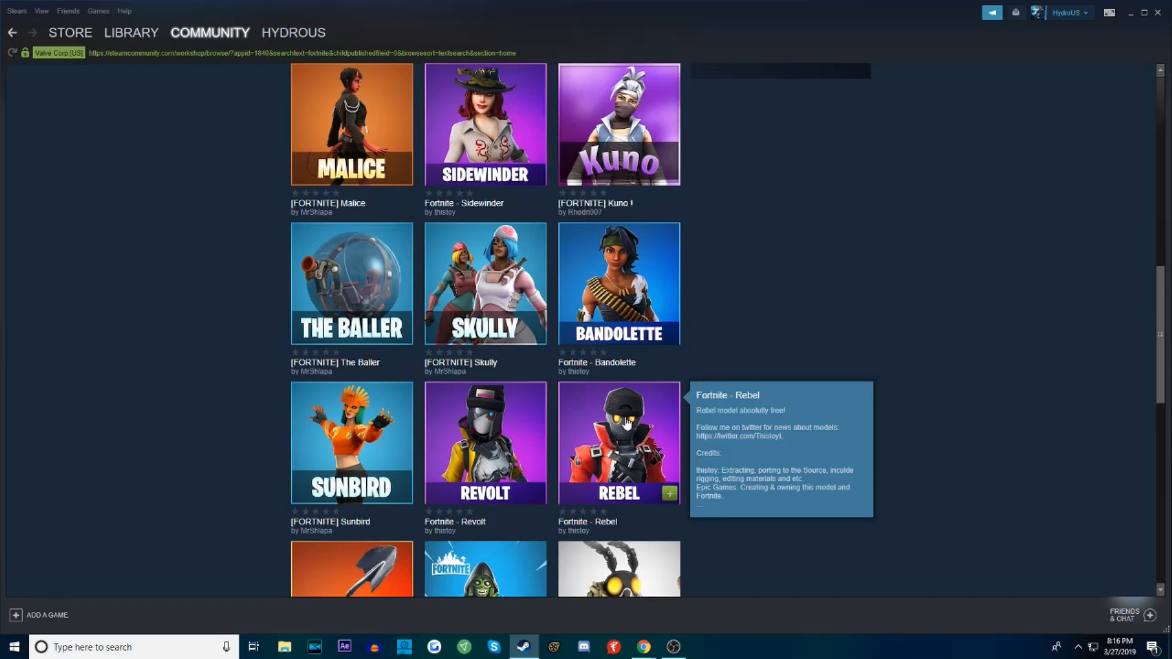
{"action": "scroll", "coordinate": [641, 384], "scroll_direction": "up", "scroll_amount": 10}
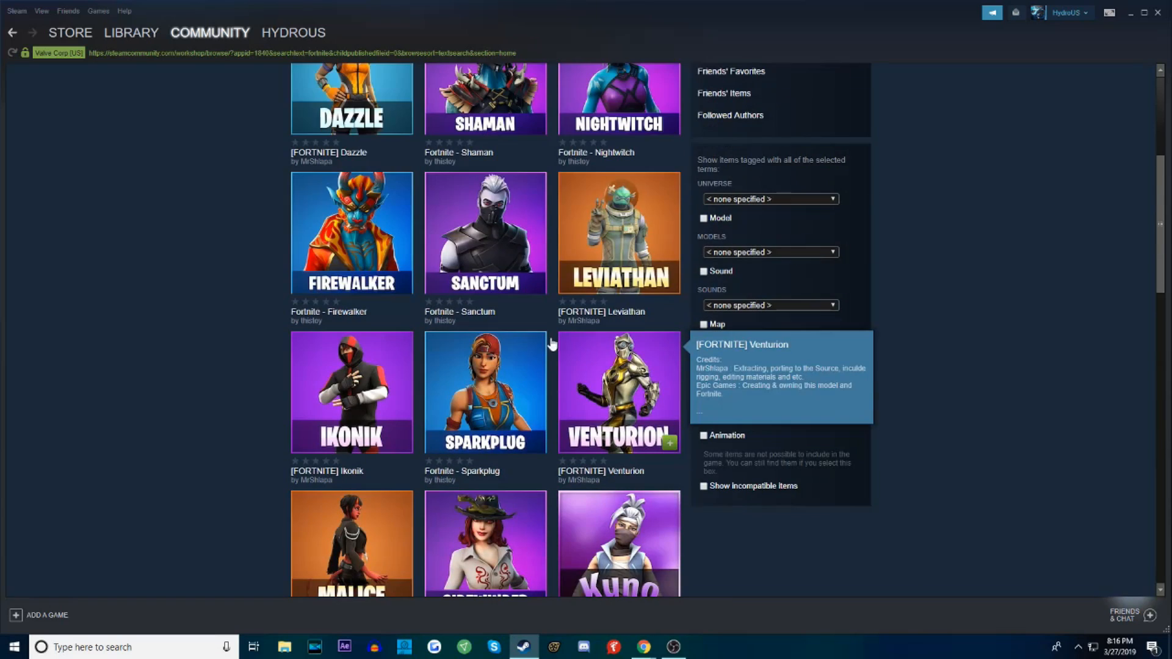
{"action": "scroll", "coordinate": [427, 406], "scroll_direction": "down", "scroll_amount": 1}
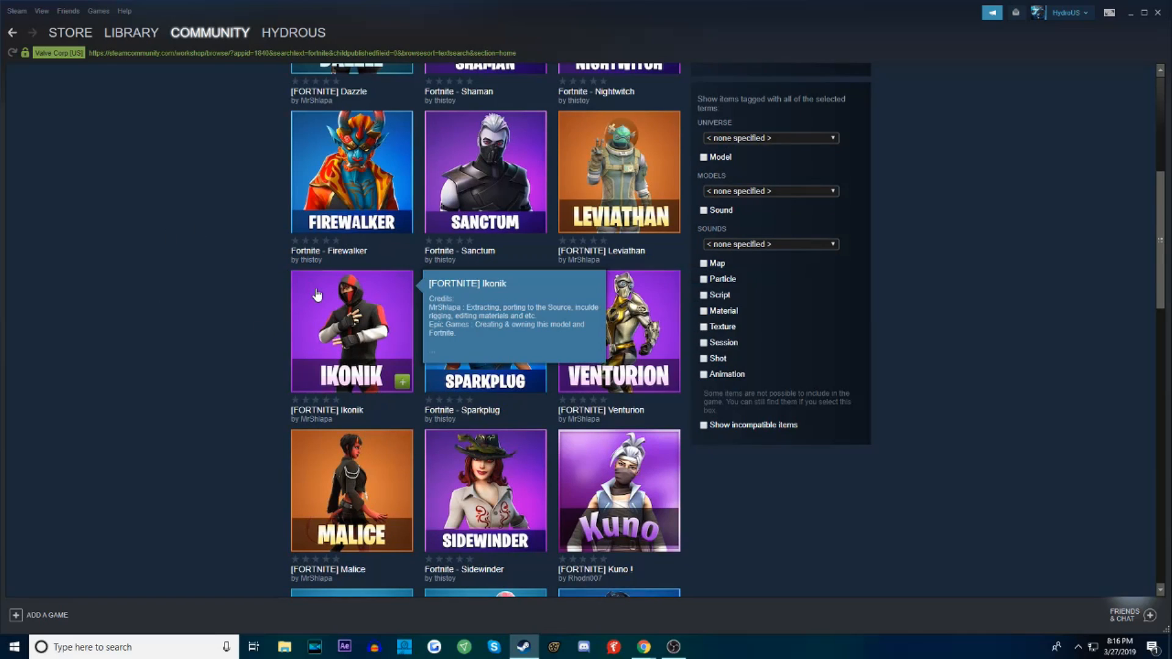
{"action": "scroll", "coordinate": [403, 357], "scroll_direction": "up", "scroll_amount": 1}
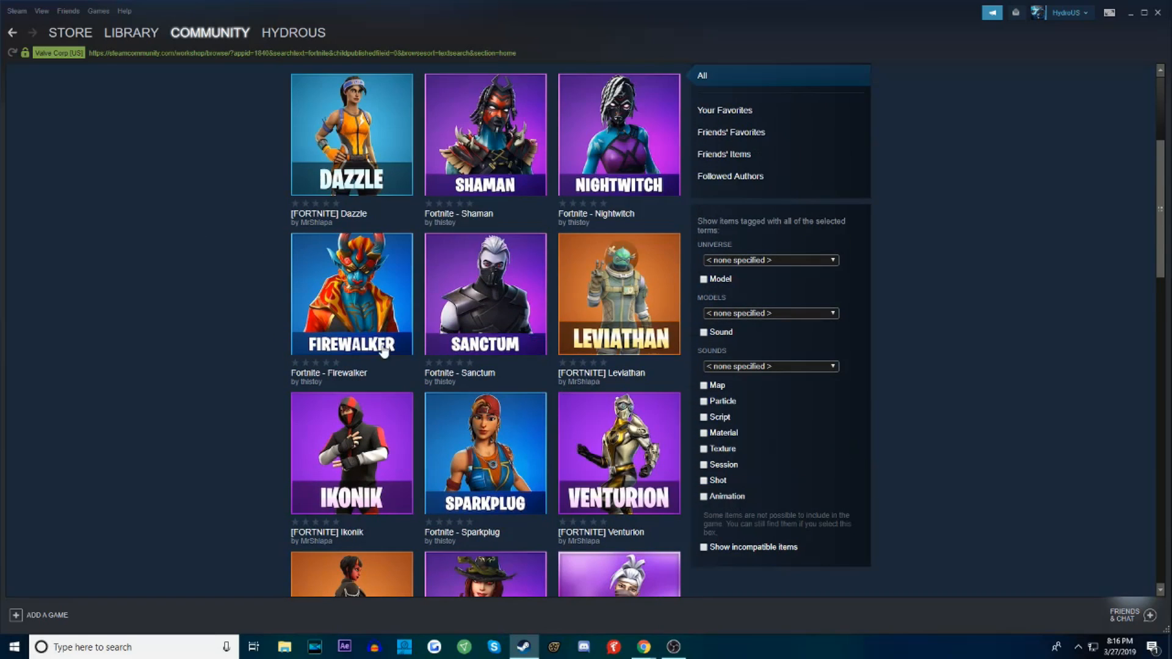
{"action": "scroll", "coordinate": [556, 348], "scroll_direction": "down", "scroll_amount": 15}
{"action": "scroll", "coordinate": [818, 339], "scroll_direction": "up", "scroll_amount": 1}
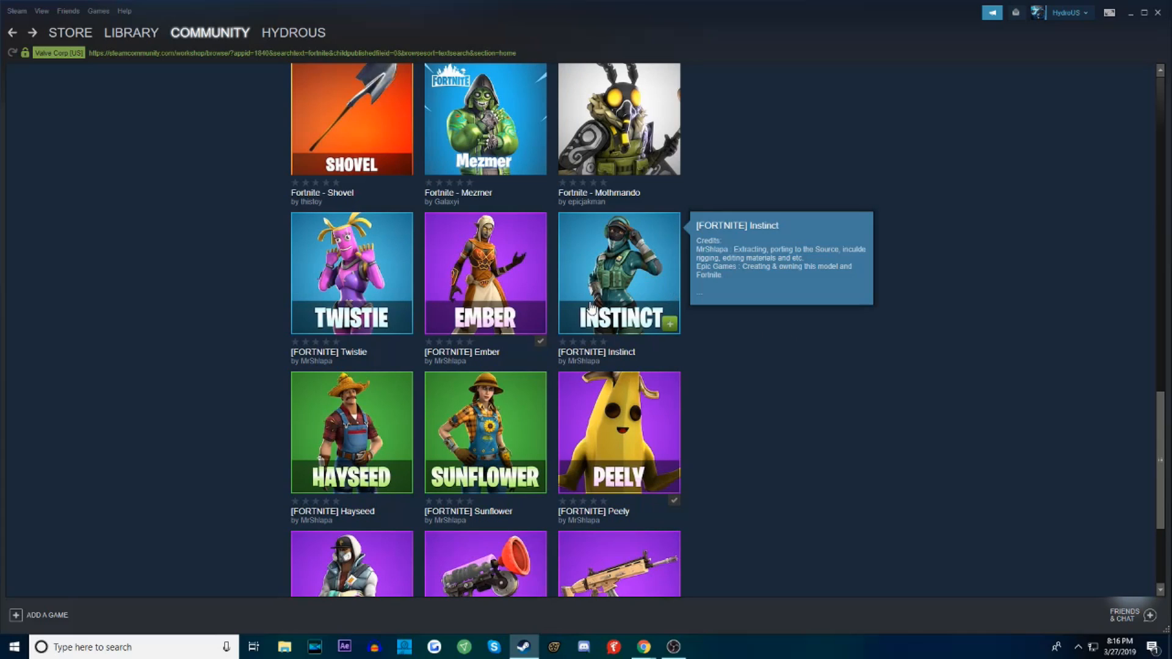
Look through the workshop items by the creator of the [FORTNITE] Ember model, and return to the Fortnite search results
{"action": "left_click", "coordinate": [450, 362]}
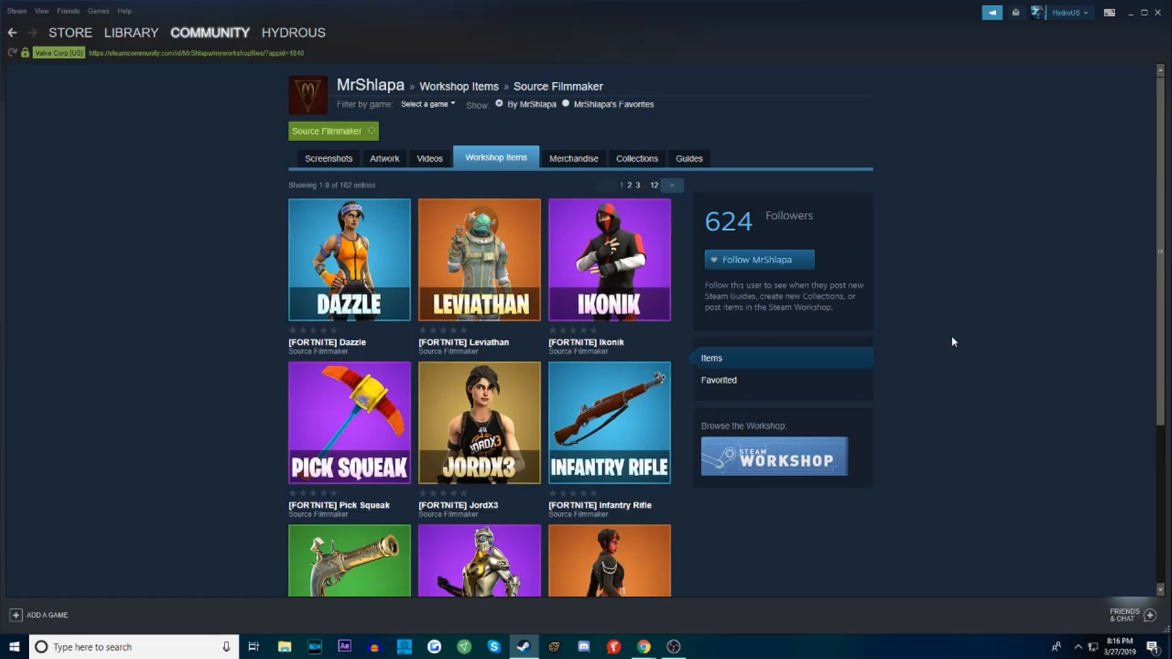
{"action": "scroll", "coordinate": [659, 452], "scroll_direction": "down", "scroll_amount": 4}
{"action": "scroll", "coordinate": [830, 420], "scroll_direction": "up", "scroll_amount": 4}
{"action": "key", "text": "alt+Left"}
{"action": "scroll", "coordinate": [570, 258], "scroll_direction": "up", "scroll_amount": 5}
{"action": "scroll", "coordinate": [570, 257], "scroll_direction": "up", "scroll_amount": 3}
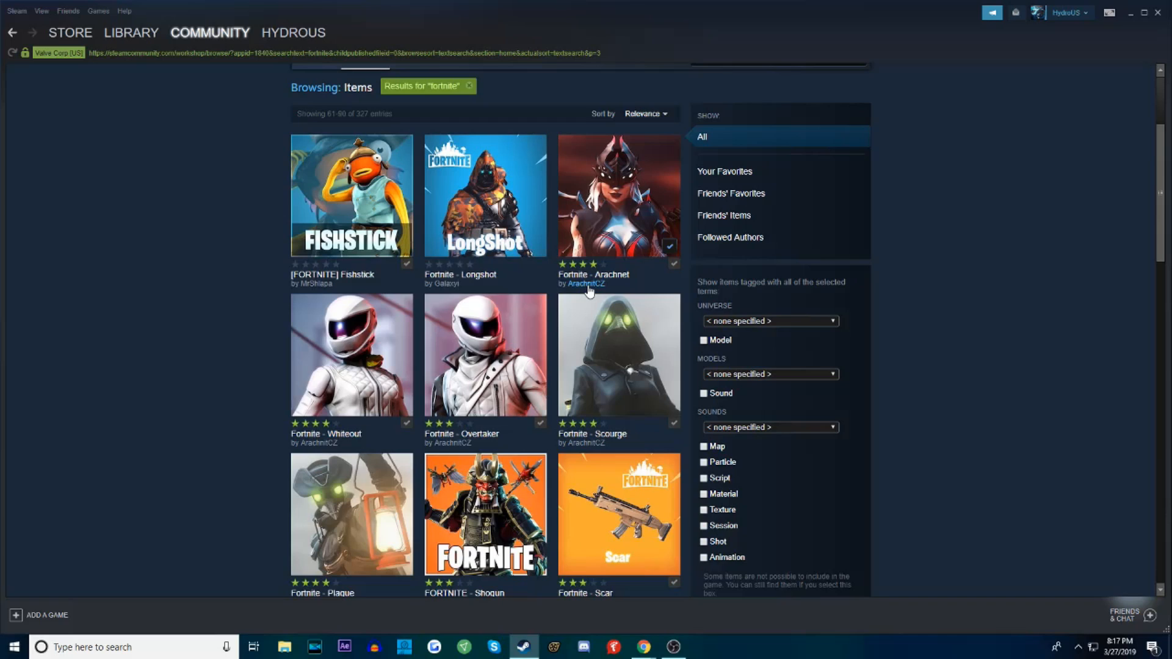
Open the workshop items by the creator of Fortnite - Arachnet and go to their second page
{"action": "left_click", "coordinate": [588, 287]}
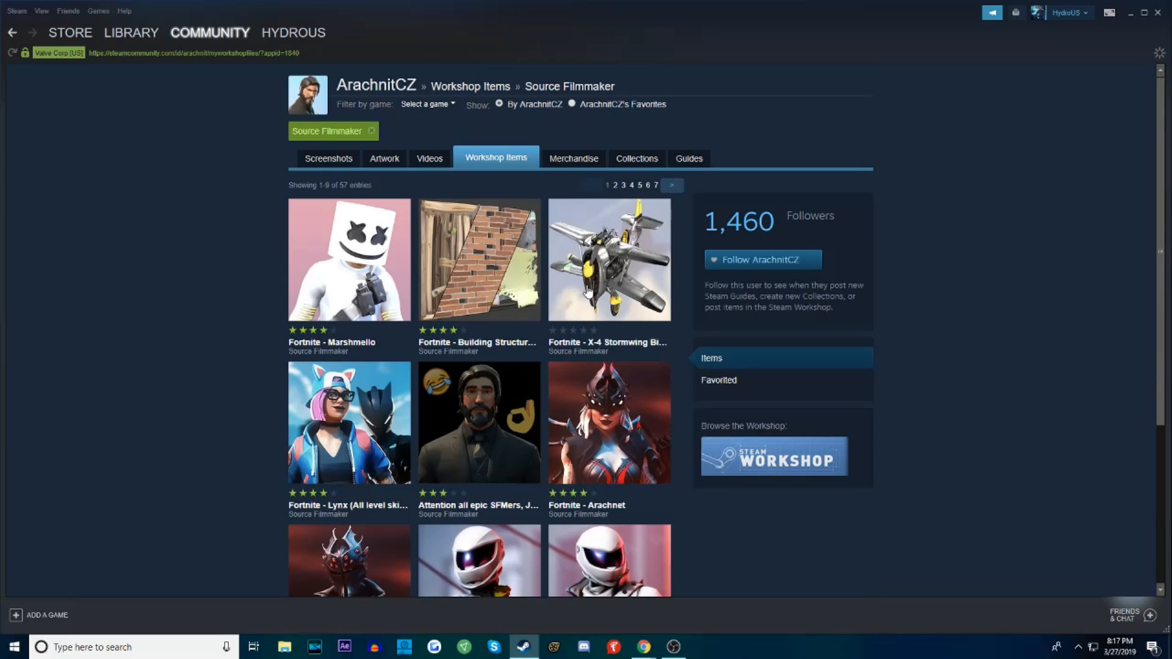
{"action": "scroll", "coordinate": [515, 296], "scroll_direction": "down", "scroll_amount": 1}
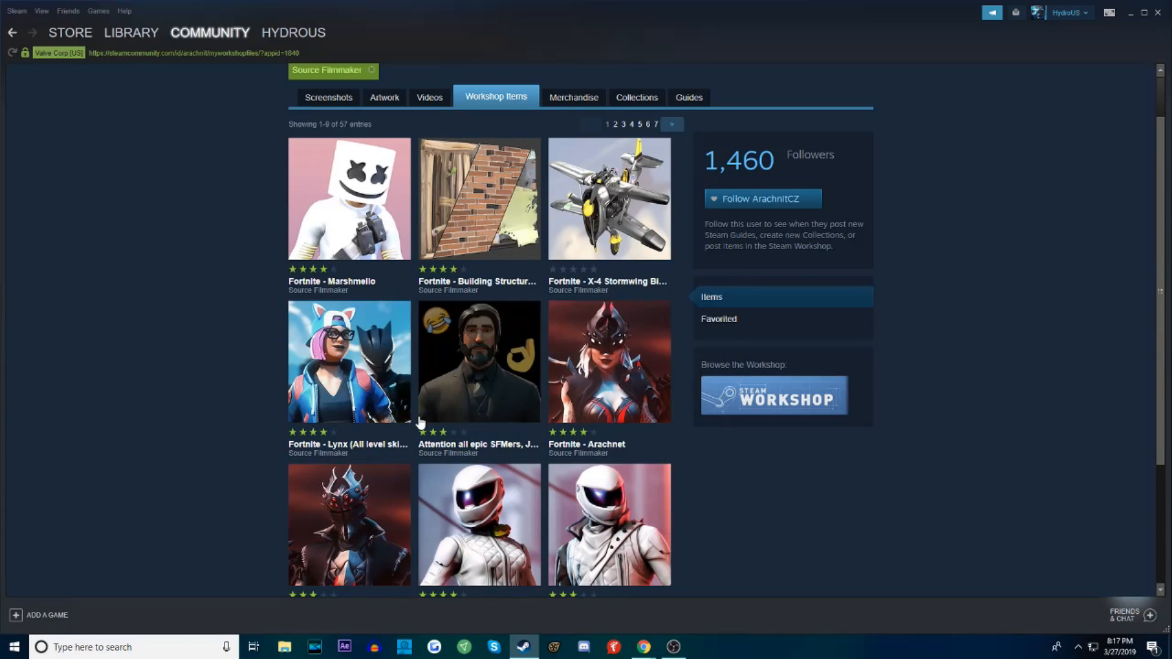
{"action": "scroll", "coordinate": [426, 390], "scroll_direction": "down", "scroll_amount": 2}
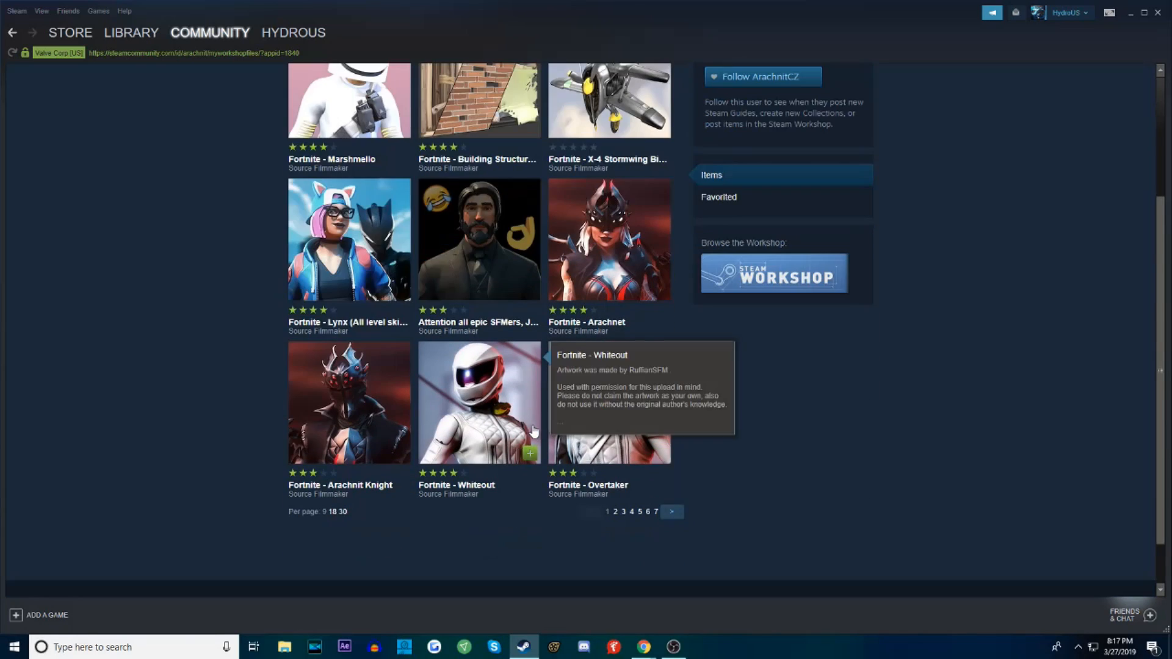
{"action": "left_click", "coordinate": [616, 513]}
{"action": "scroll", "coordinate": [565, 422], "scroll_direction": "down", "scroll_amount": 2}
{"action": "scroll", "coordinate": [565, 422], "scroll_direction": "down", "scroll_amount": 1}
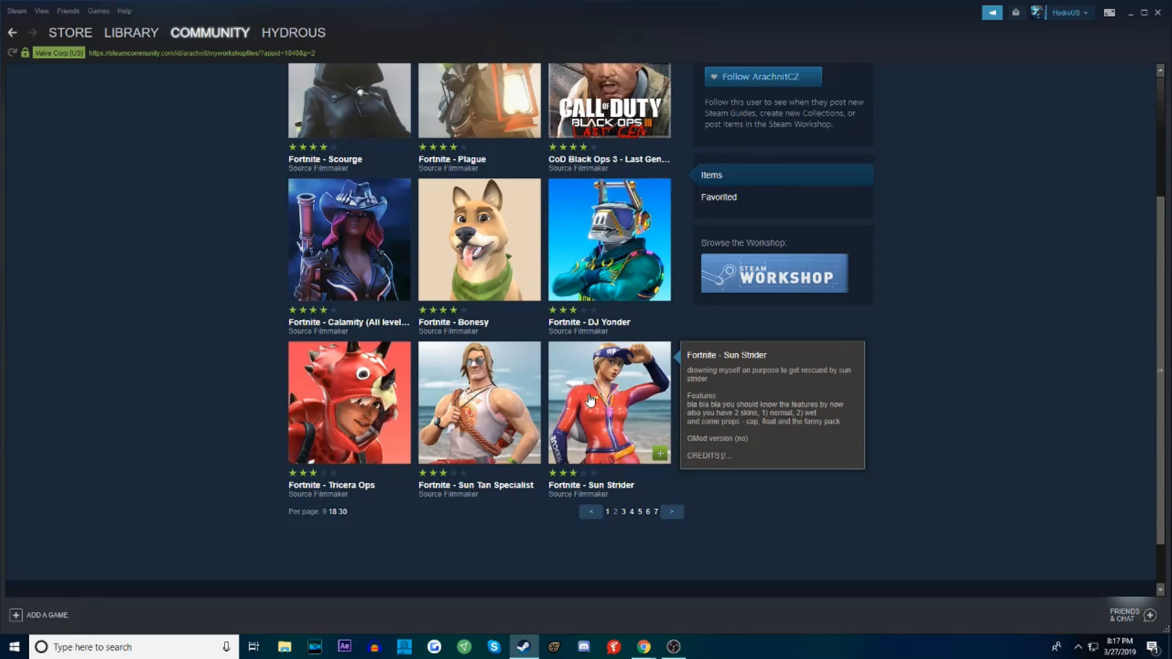
Open the Fortnite - Sun Strider item page and check its subscription option
{"action": "left_click", "coordinate": [615, 418]}
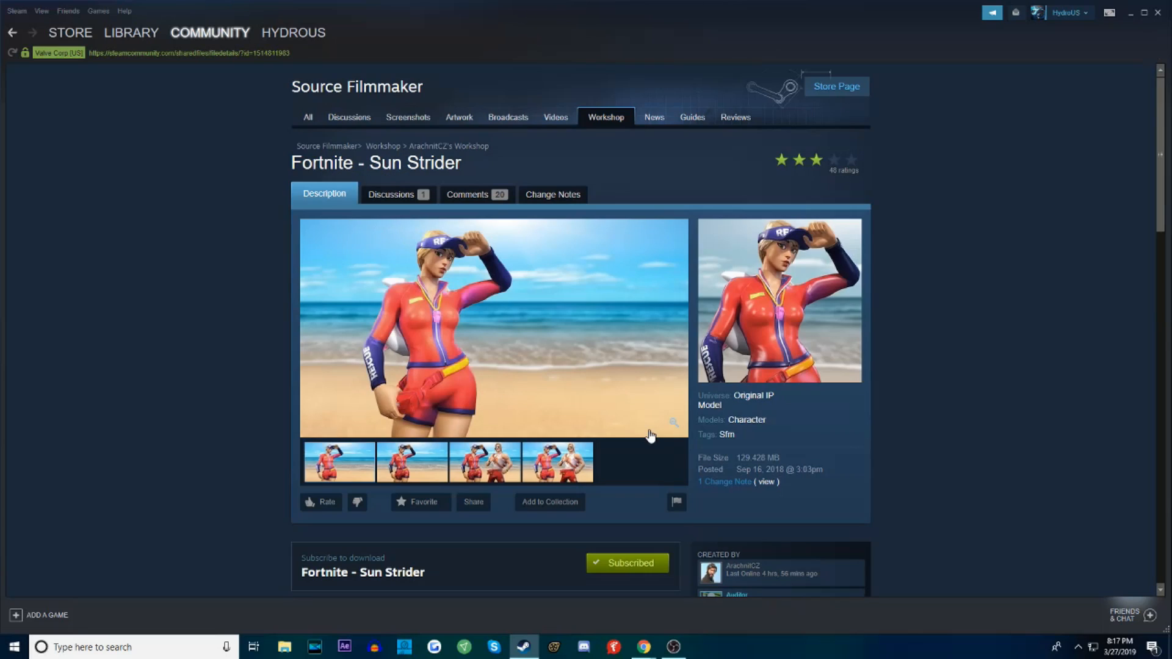
{"action": "scroll", "coordinate": [647, 430], "scroll_direction": "down", "scroll_amount": 2}
{"action": "left_click", "coordinate": [610, 450]}
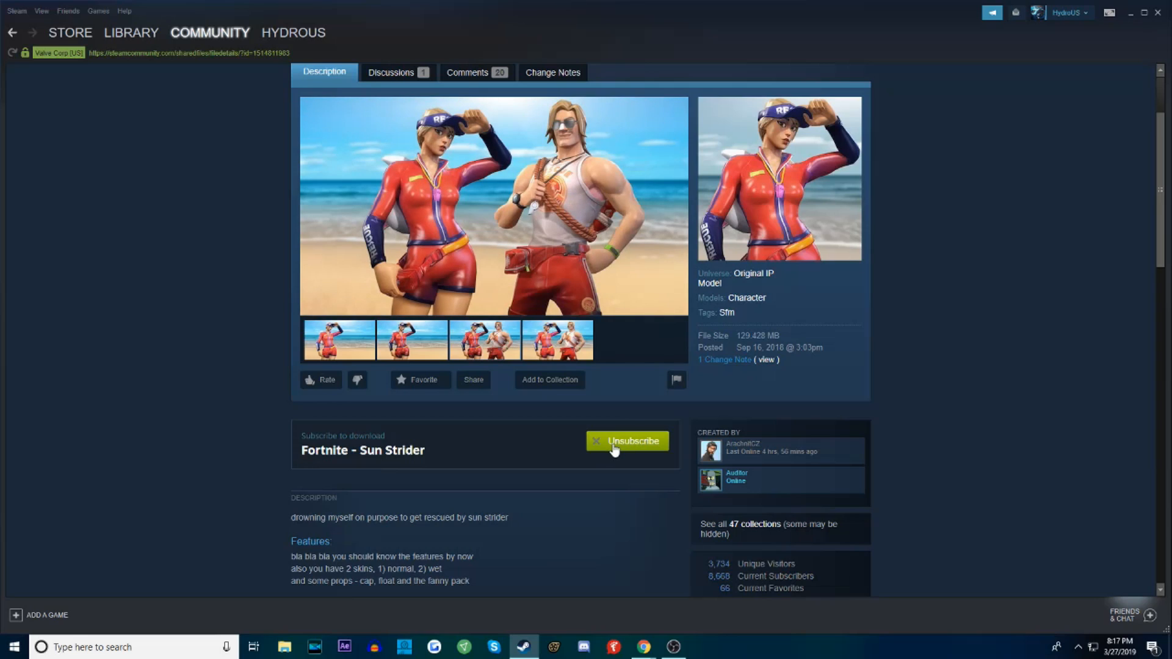
Return to the creator's item list, open Fortnite - Sun Tan Specialist and subscribe to it
{"action": "key", "text": "alt+Left"}
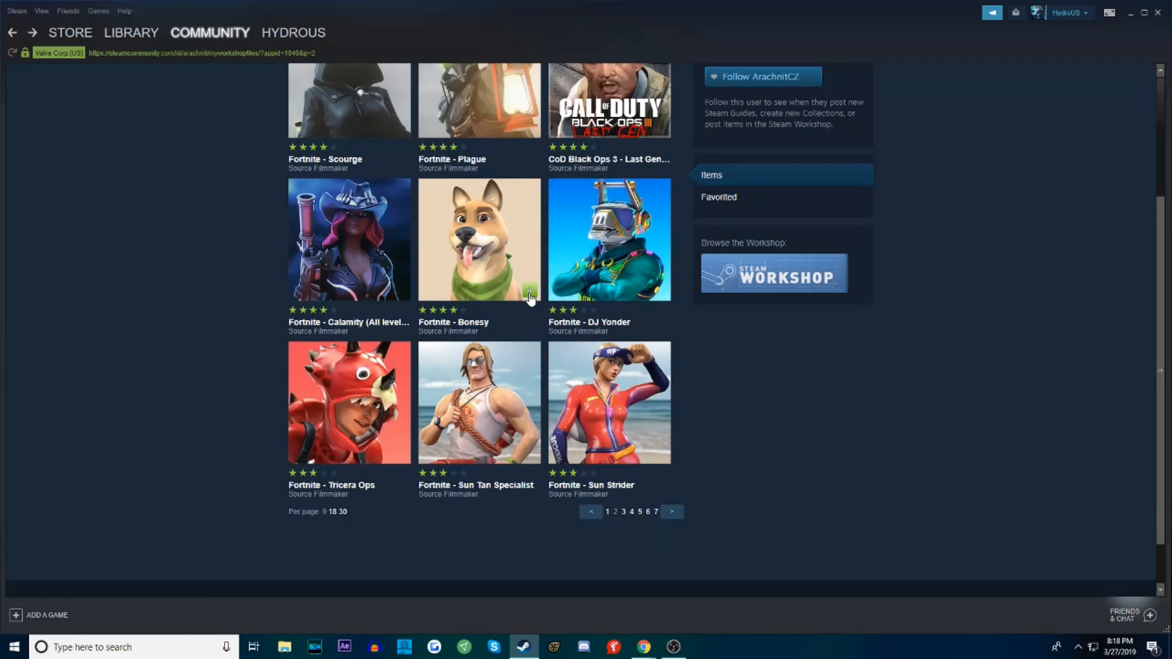
{"action": "scroll", "coordinate": [403, 258], "scroll_direction": "up", "scroll_amount": 3}
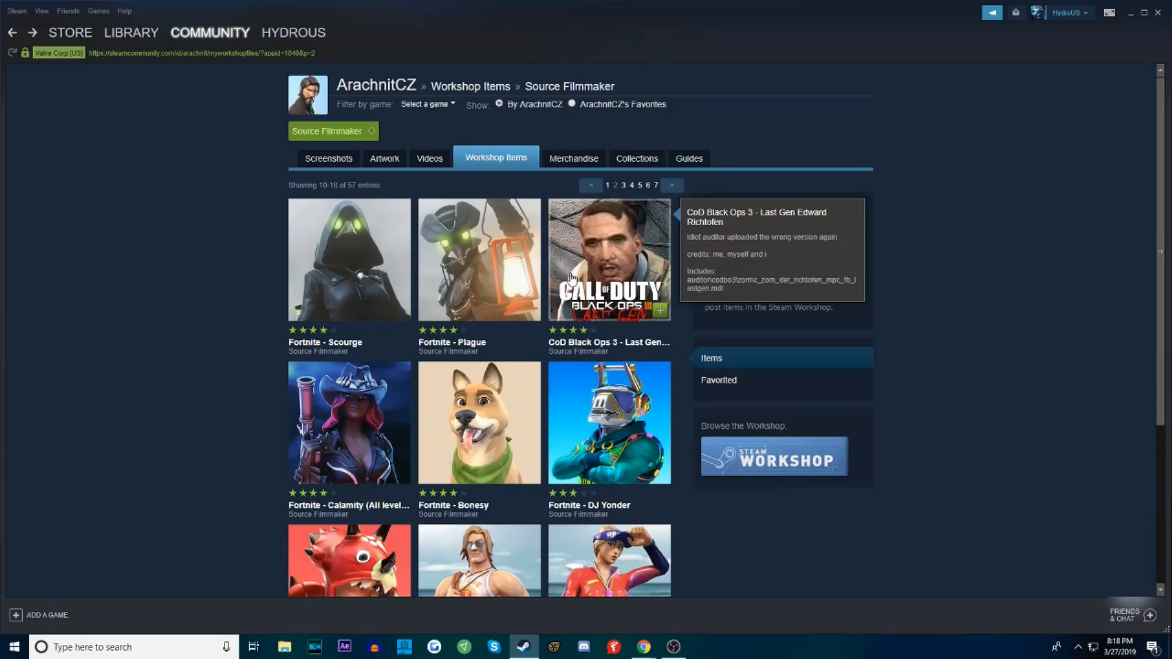
{"action": "key", "text": "alt+Right"}
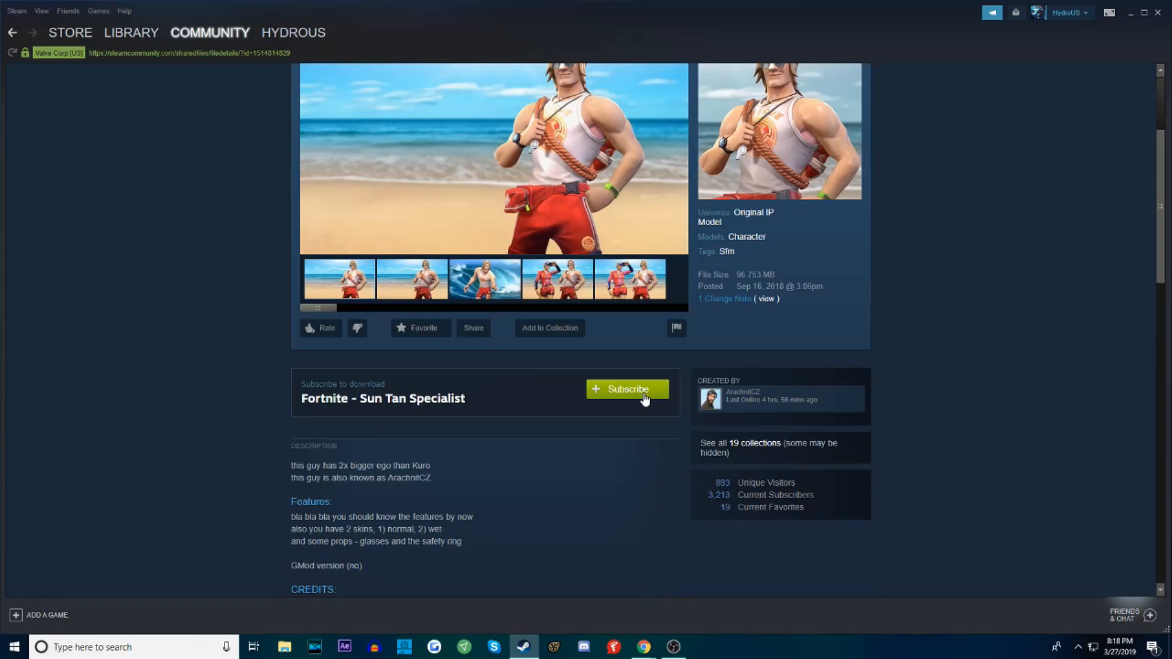
{"action": "left_click", "coordinate": [645, 397]}
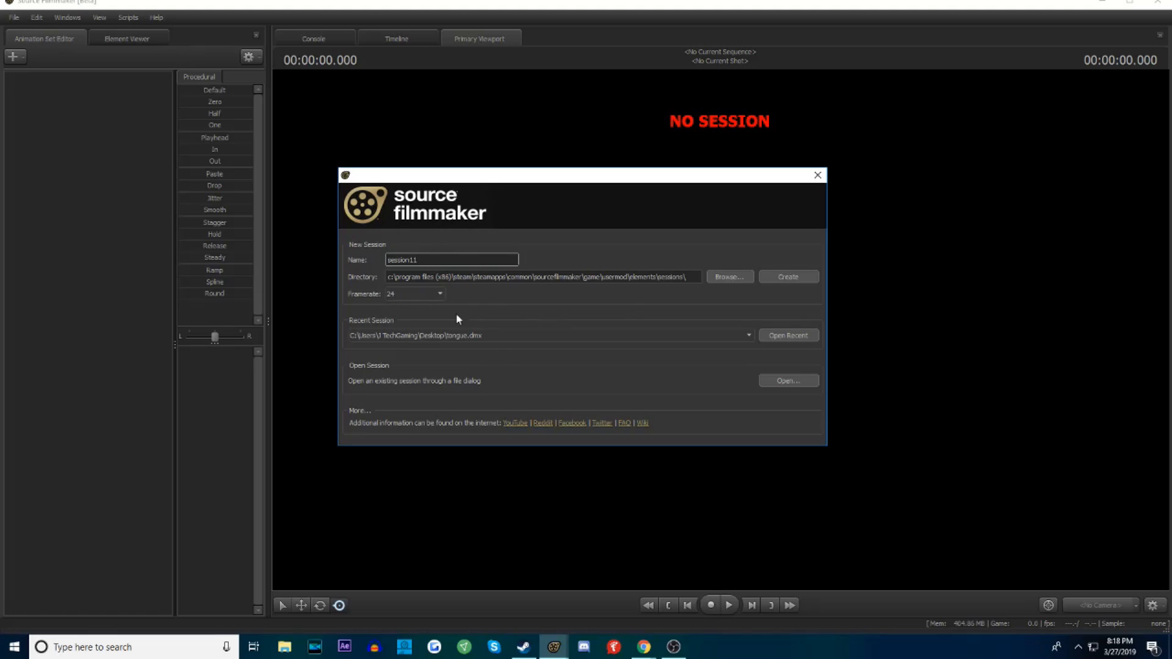
In Source Filmmaker, review the framerate choices and create a new session named session11 with a framerate of 24
{"action": "left_click", "coordinate": [415, 288]}
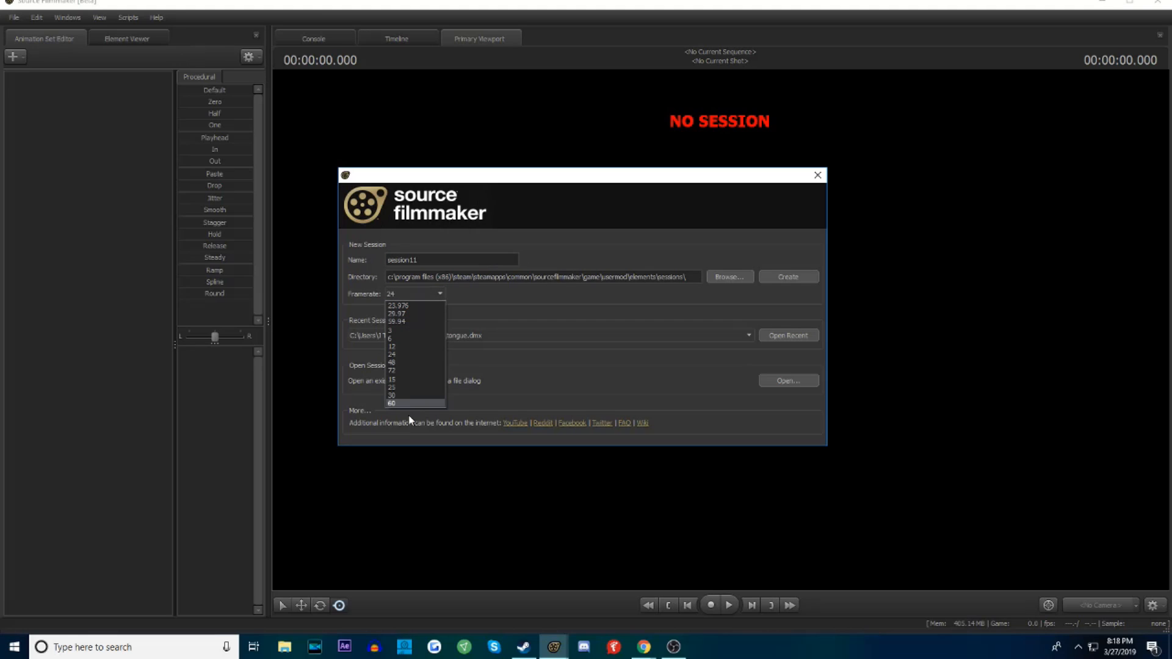
{"action": "left_click", "coordinate": [571, 244]}
{"action": "left_click", "coordinate": [412, 296]}
{"action": "left_click", "coordinate": [555, 247]}
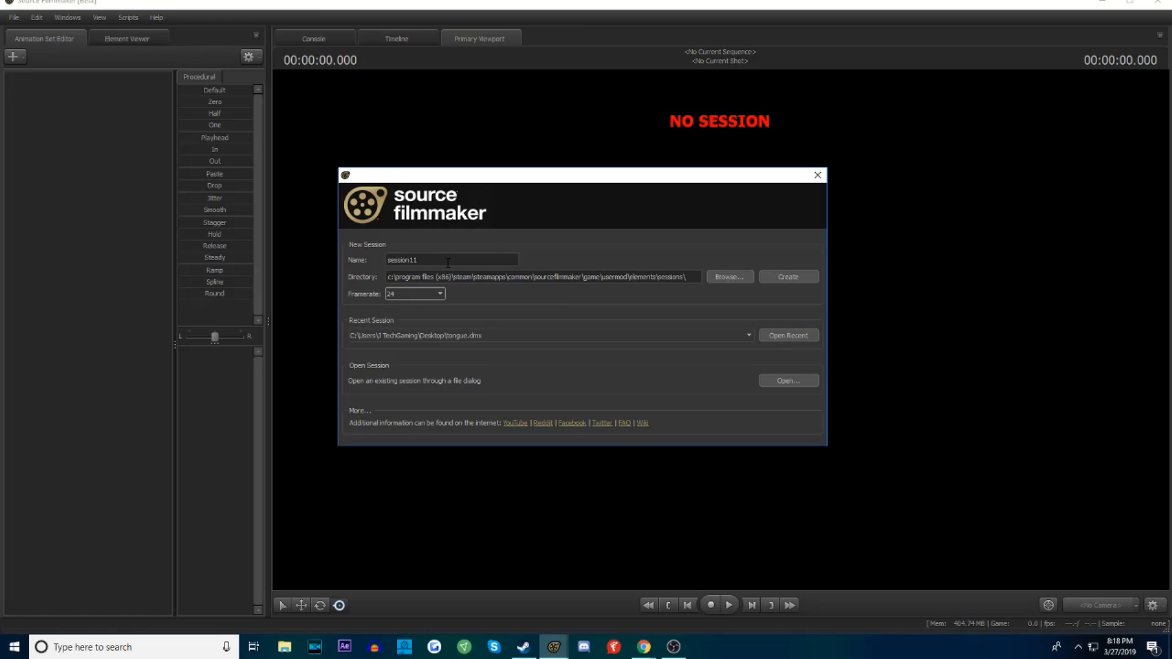
{"action": "left_click", "coordinate": [448, 260]}
{"action": "left_click", "coordinate": [786, 277]}
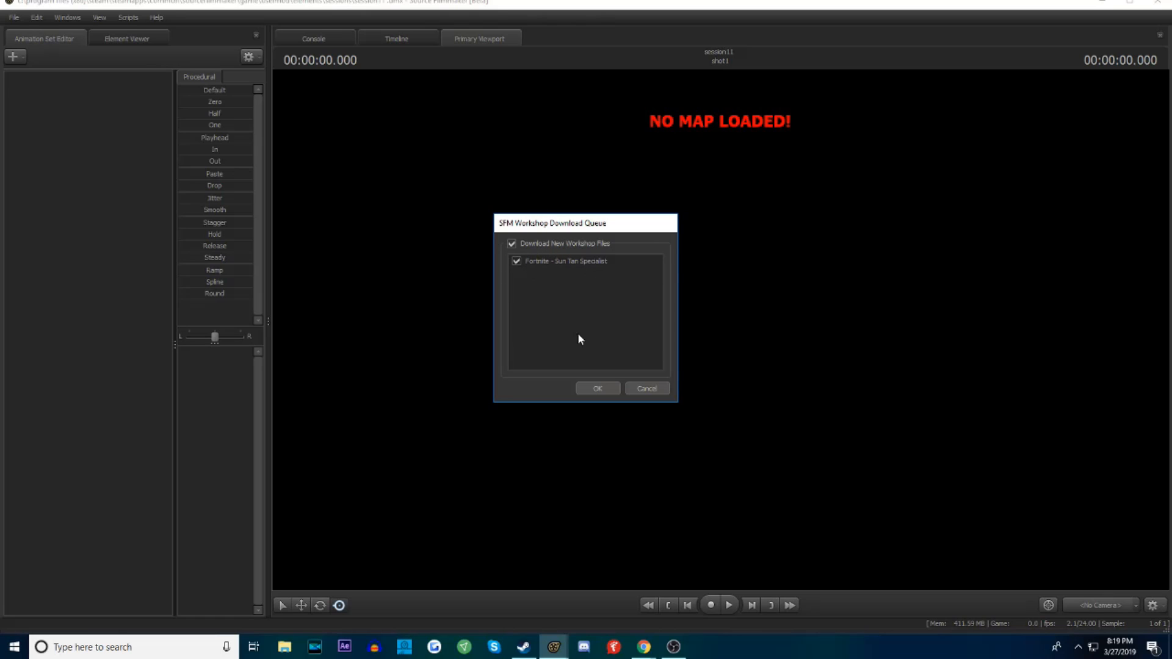
Download the queued Fortnite - Sun Tan Specialist workshop files, overwriting all conflicting existing files with the new ones
{"action": "left_click", "coordinate": [598, 390]}
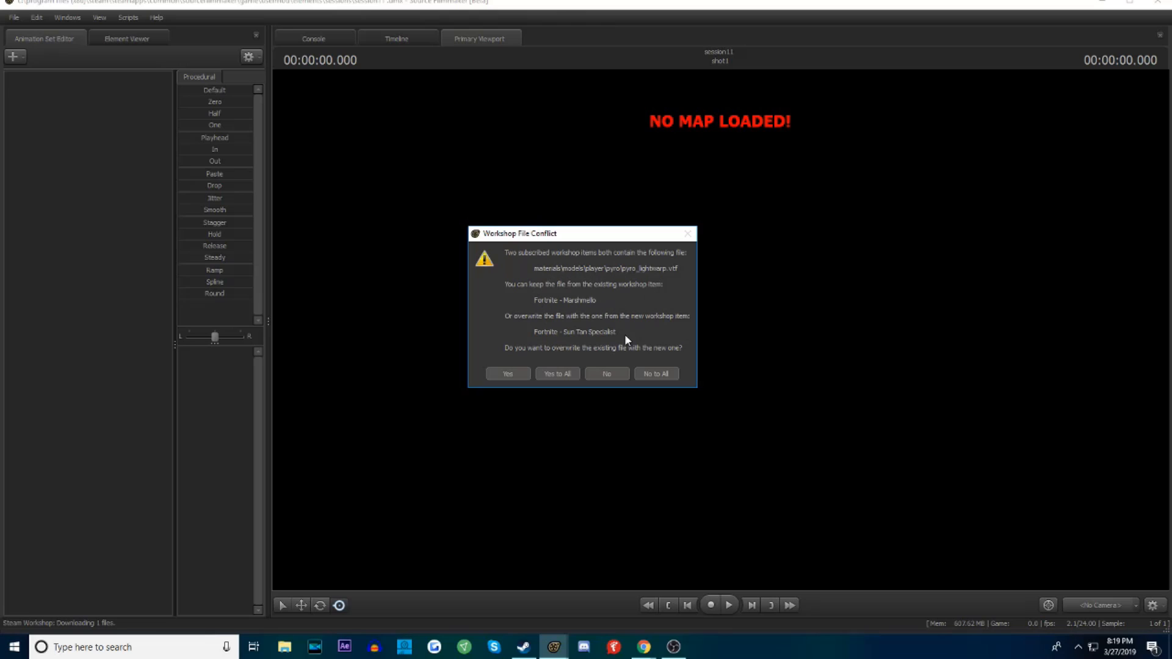
{"action": "left_click", "coordinate": [556, 376]}
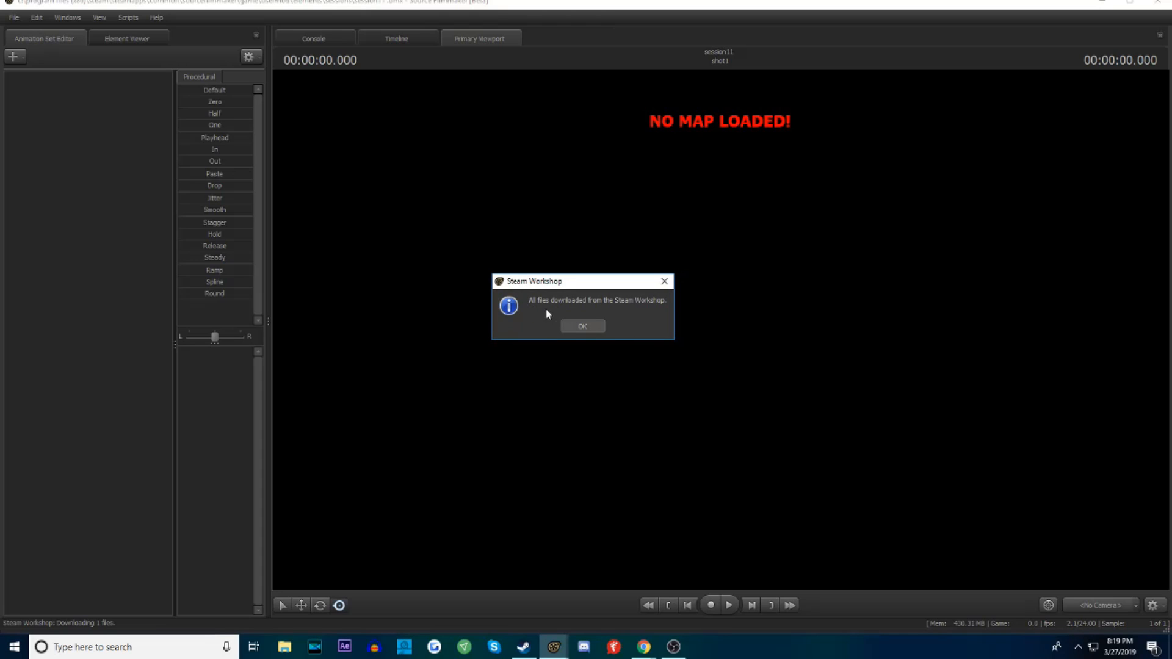
{"action": "left_click", "coordinate": [582, 327]}
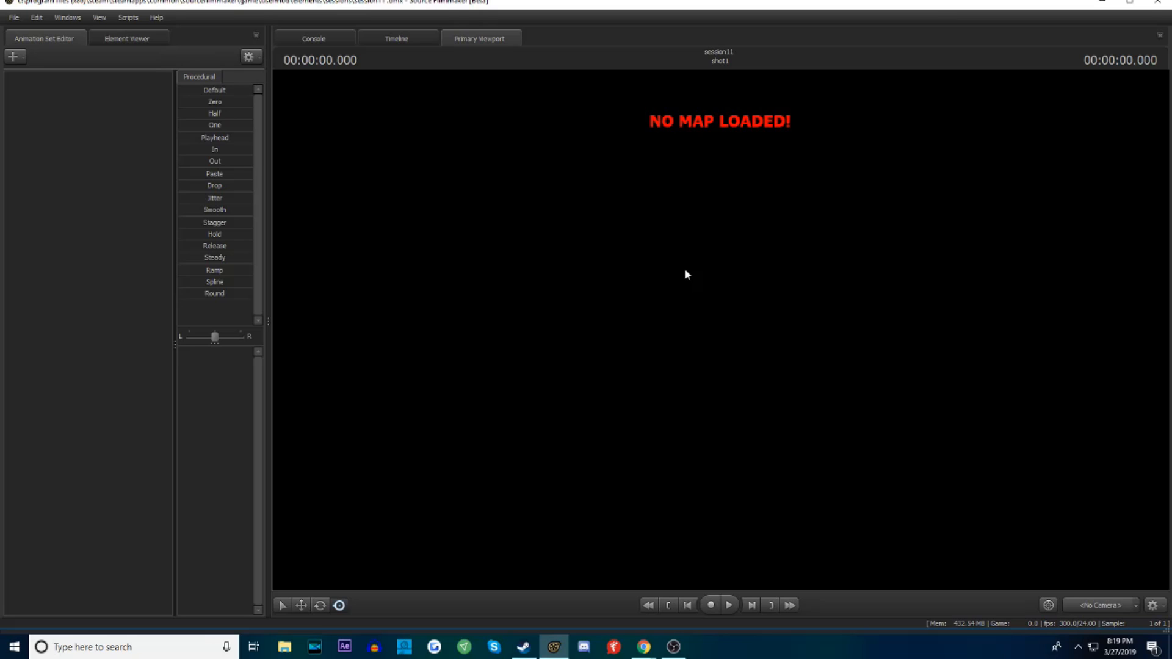
{"action": "left_click", "coordinate": [1103, 3]}
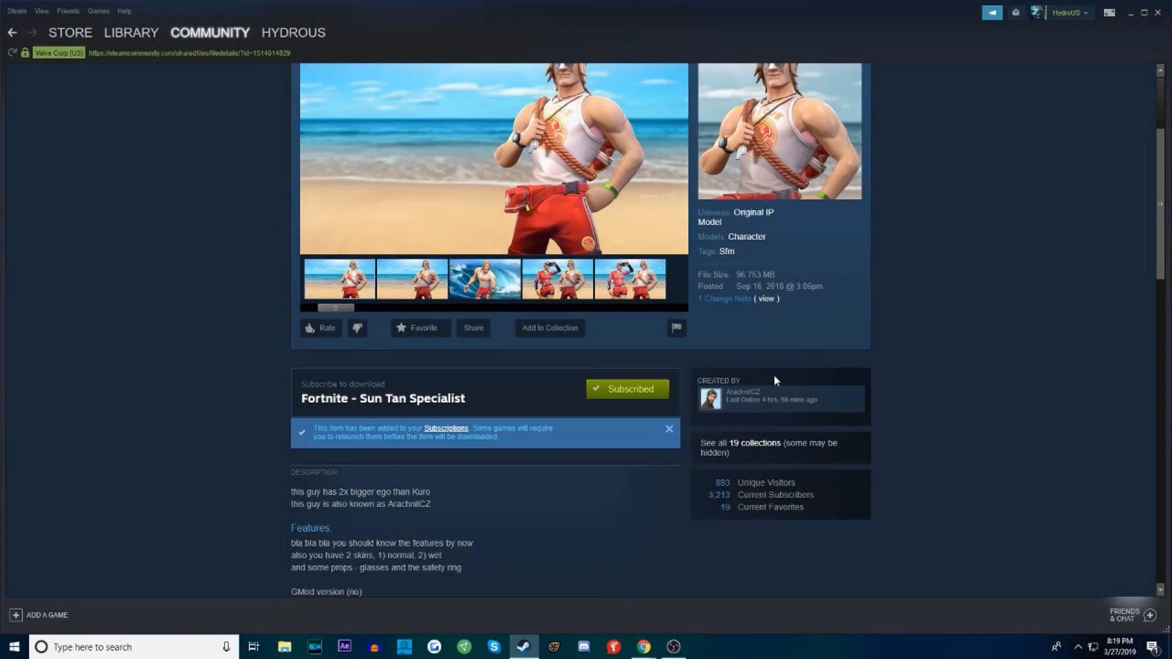
{"action": "left_click", "coordinate": [555, 648]}
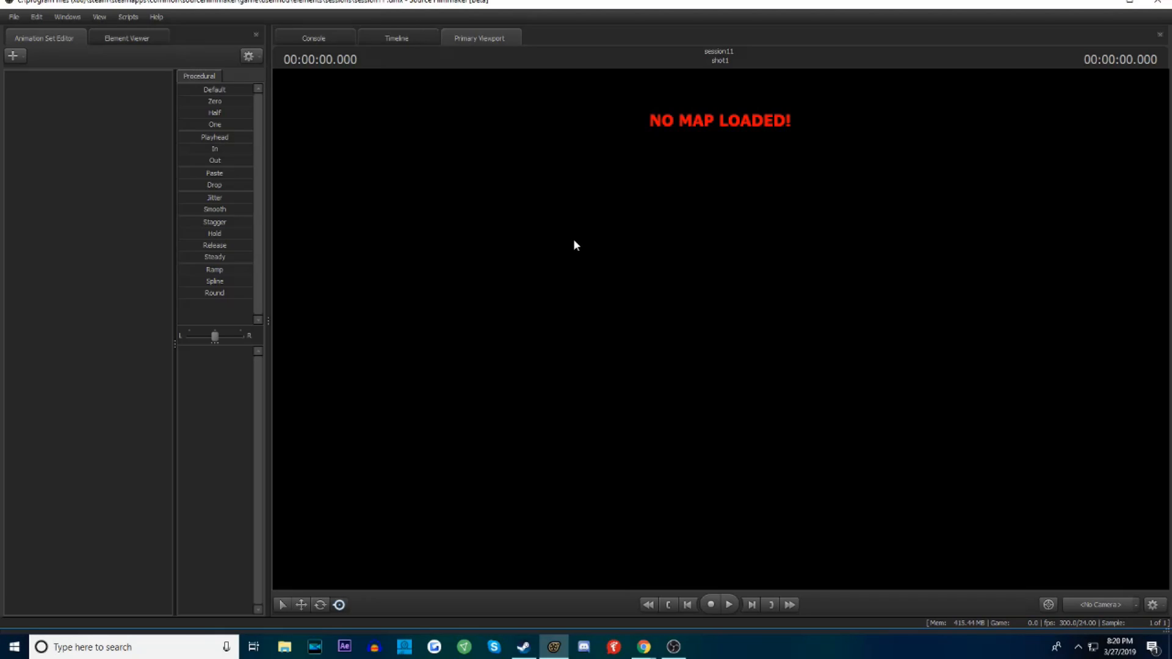
Filter the map files by "white" and load whiteroom.bsp into the session
{"action": "right_click", "coordinate": [465, 276]}
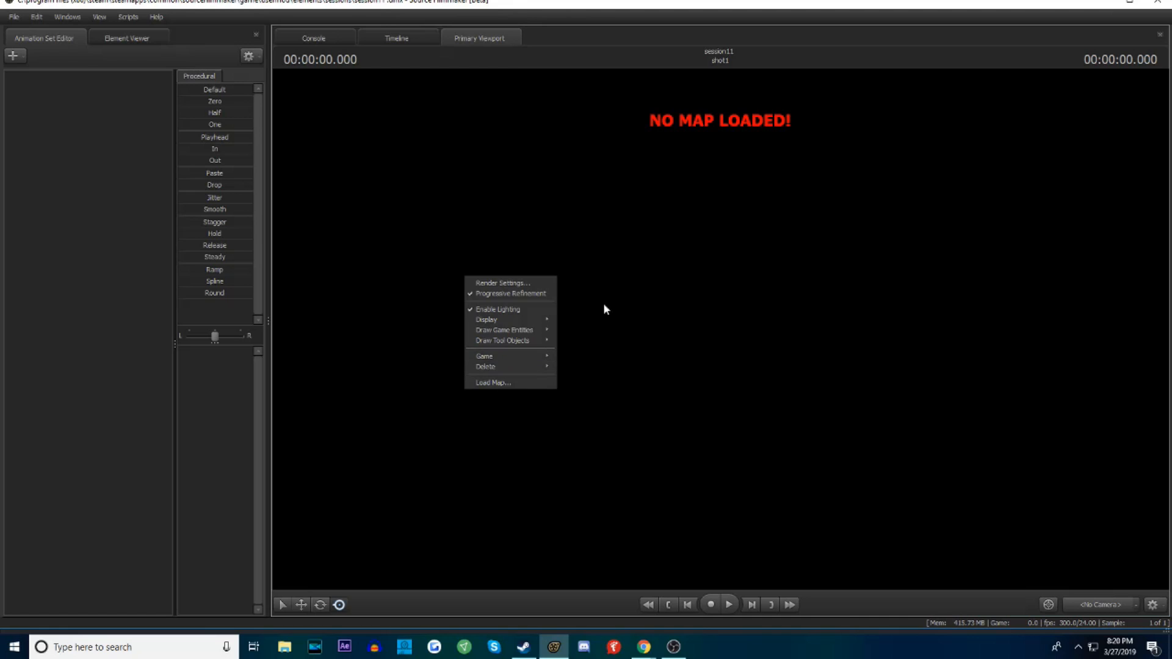
{"action": "left_click", "coordinate": [596, 279]}
{"action": "right_click", "coordinate": [557, 295]}
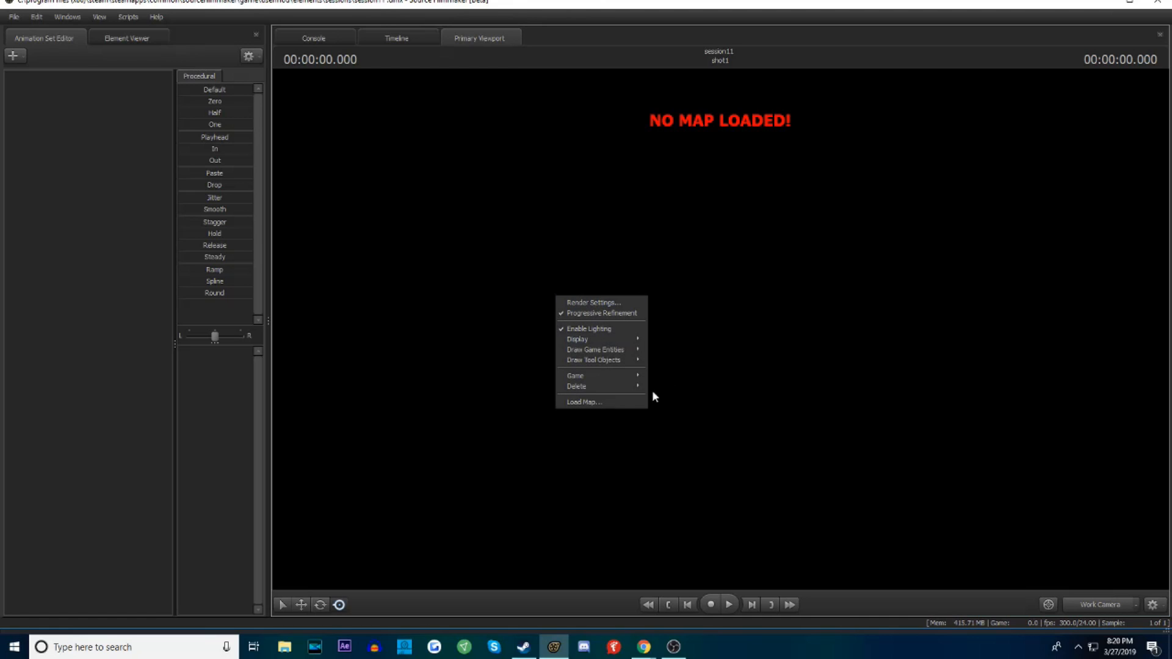
{"action": "left_click", "coordinate": [621, 403]}
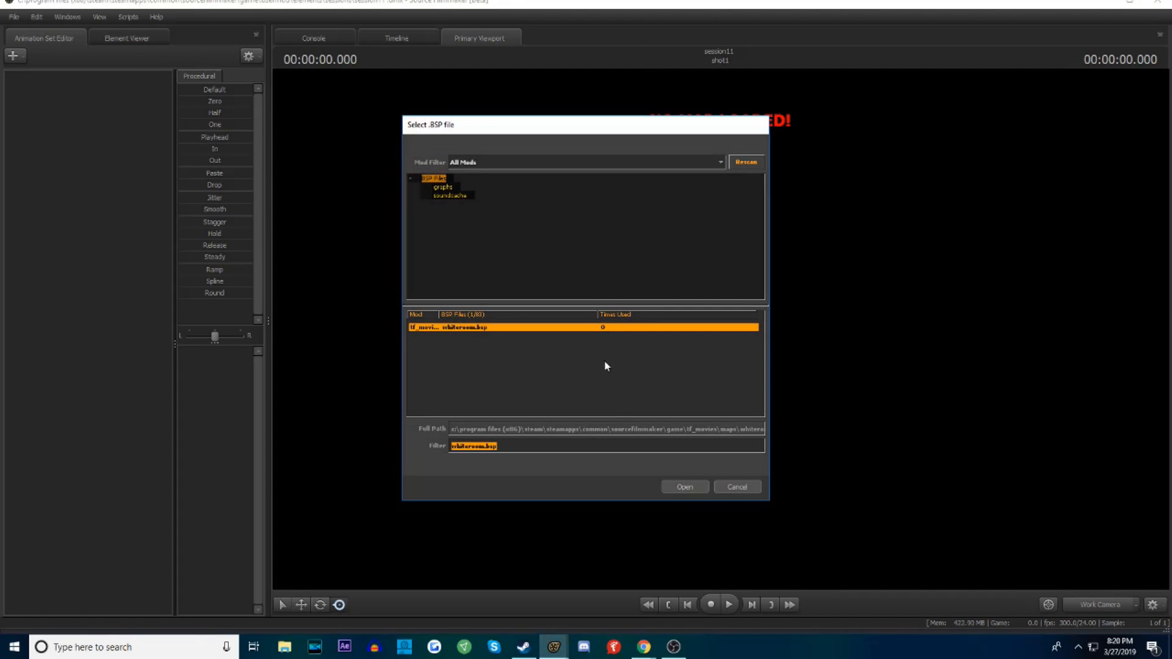
{"action": "left_click", "coordinate": [548, 343]}
{"action": "double_click", "coordinate": [502, 329]}
{"action": "left_click", "coordinate": [500, 349]}
{"action": "left_click", "coordinate": [507, 328]}
{"action": "left_click", "coordinate": [540, 344]}
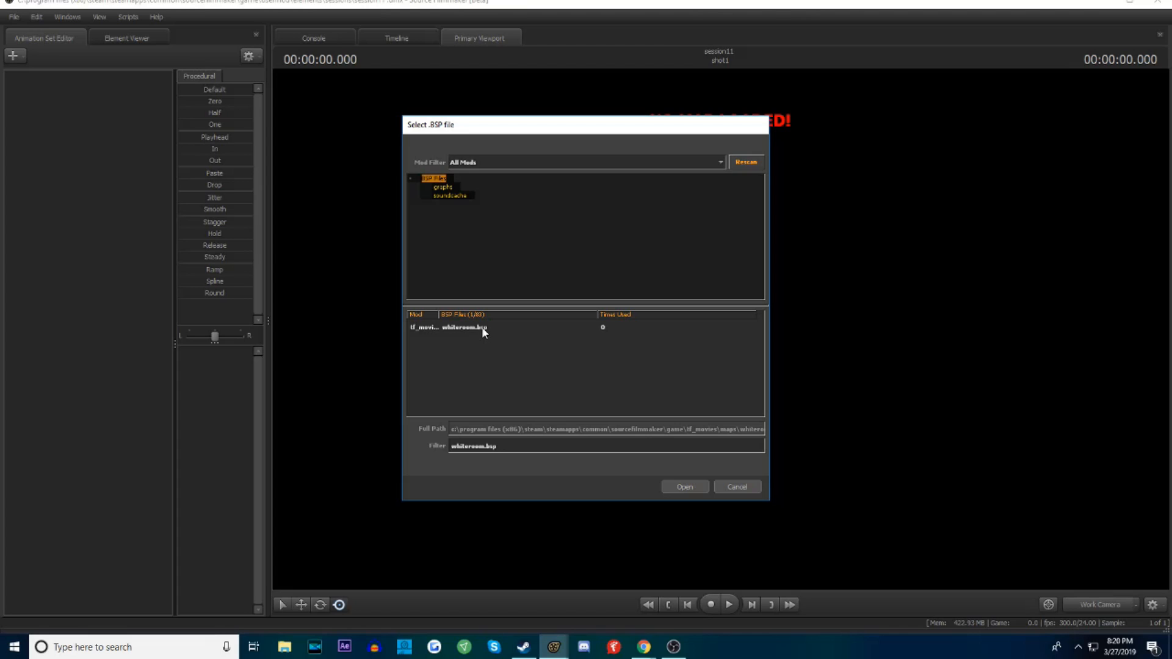
{"action": "left_click", "coordinate": [481, 329]}
{"action": "type", "text": "white"}
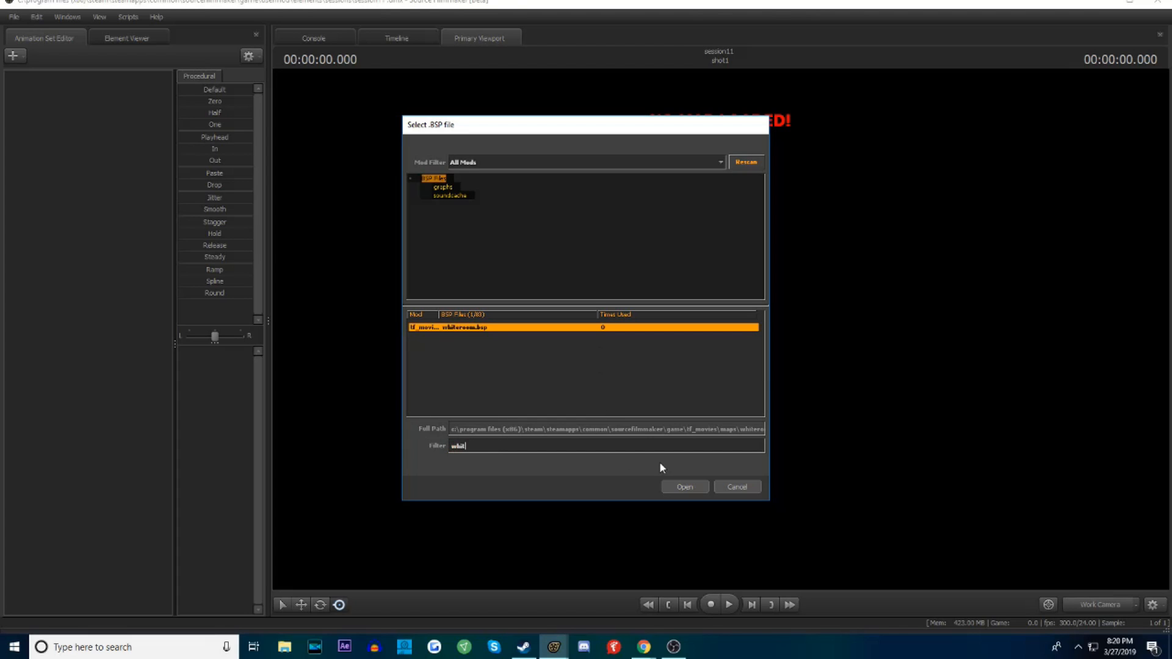
{"action": "double_click", "coordinate": [566, 329]}
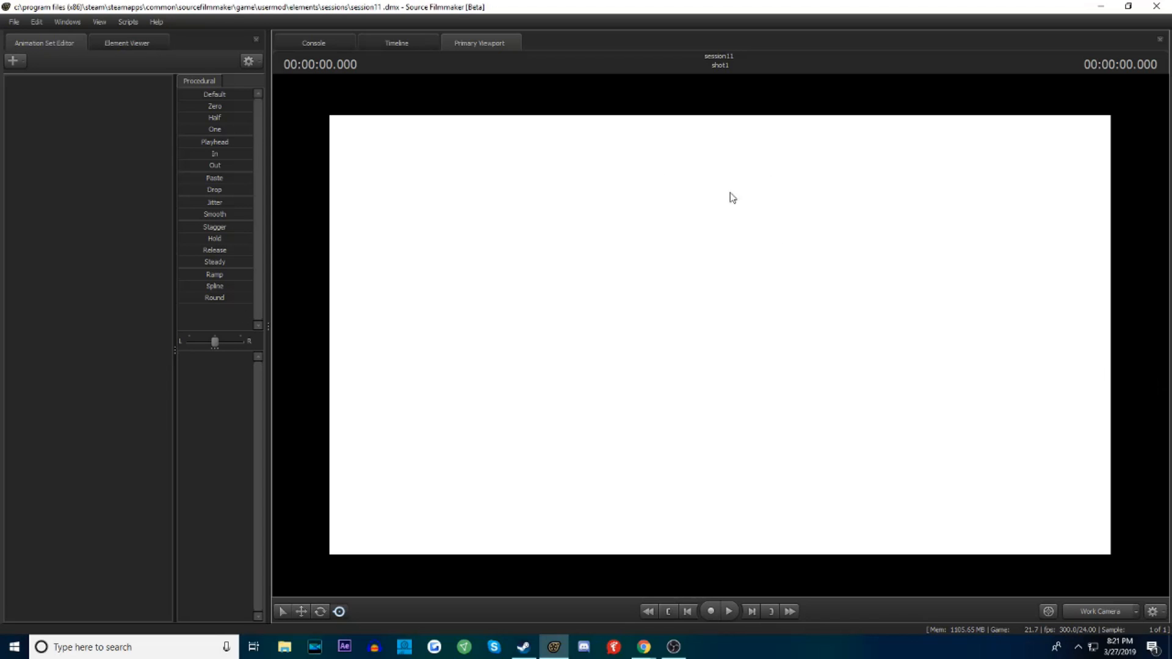
Activate the Rotate tool, switch the timeline to the Motion Editor and return to the primary viewport
{"action": "left_click", "coordinate": [319, 612]}
{"action": "left_click", "coordinate": [389, 43]}
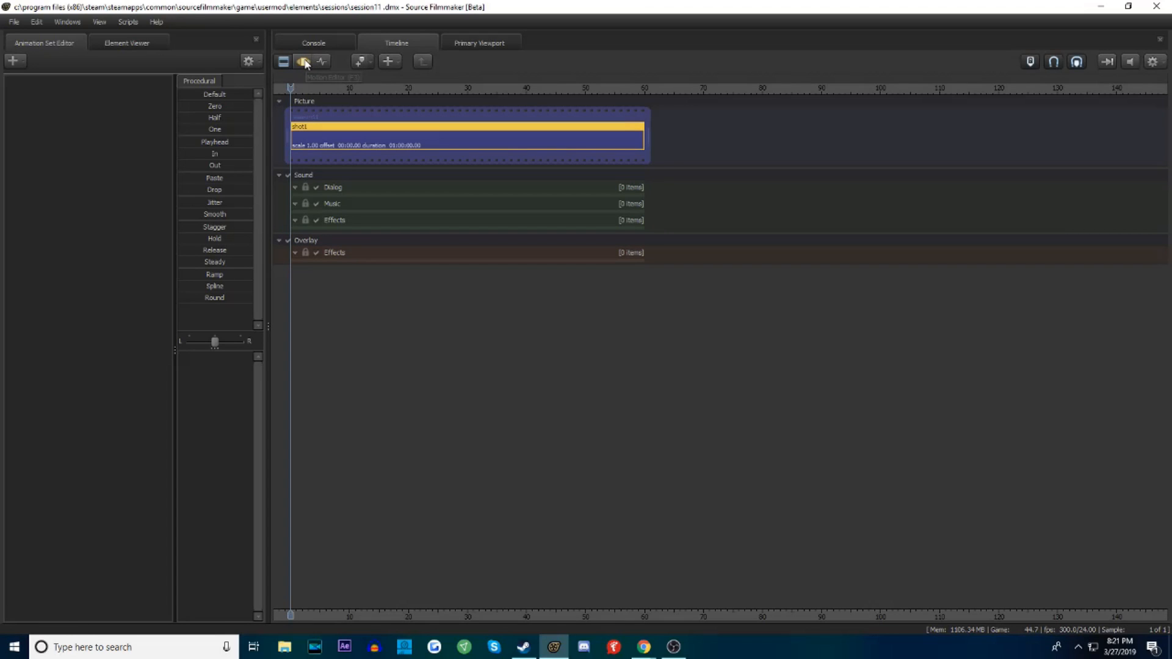
{"action": "left_click", "coordinate": [304, 61]}
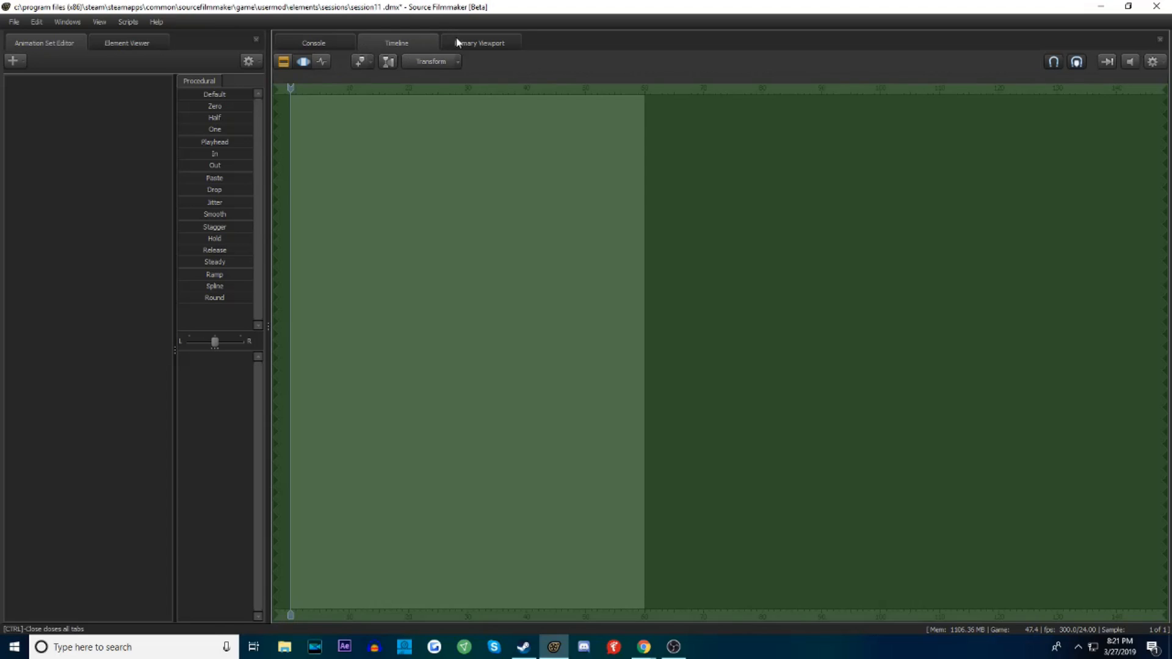
{"action": "left_click", "coordinate": [489, 42]}
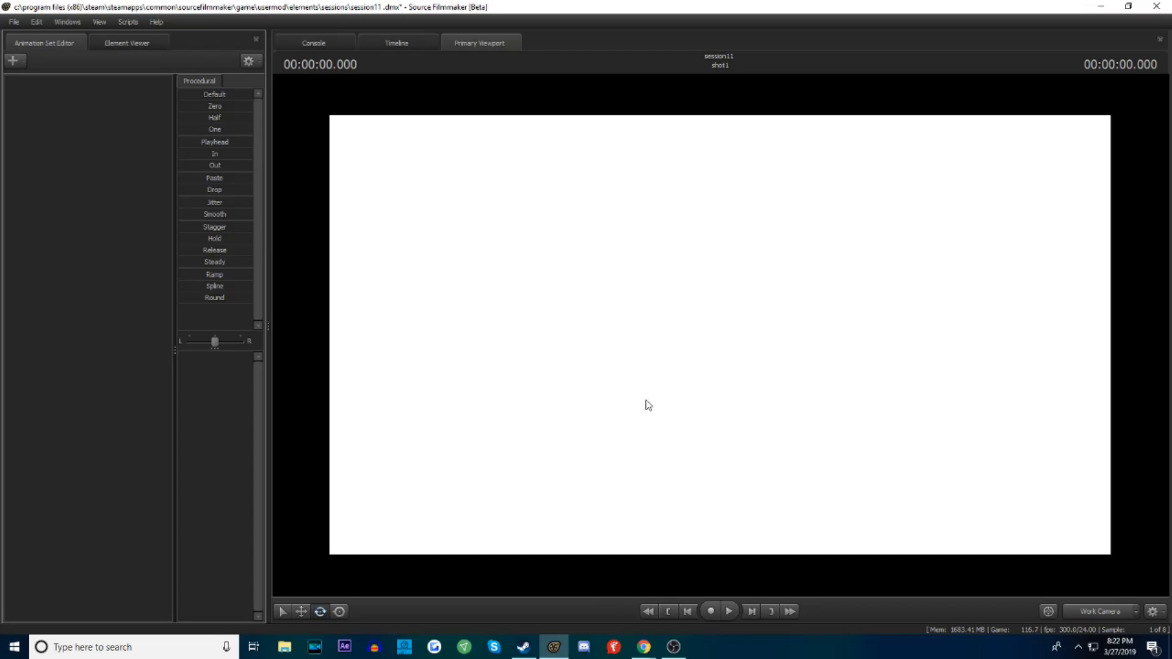
Switch to Steam, go back to the Source Filmmaker Workshop search results and search the Workshop for "greenscreen"
{"action": "left_click", "coordinate": [523, 647]}
{"action": "scroll", "coordinate": [711, 314], "scroll_direction": "up", "scroll_amount": 1}
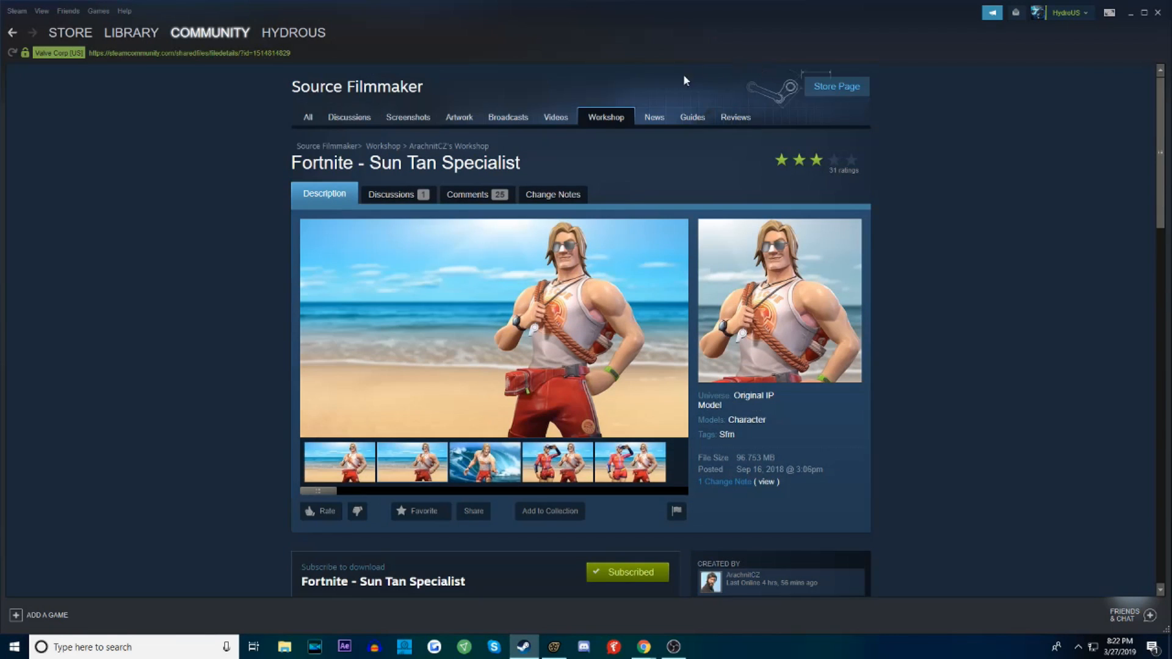
{"action": "key", "text": "alt+Left"}
{"action": "scroll", "coordinate": [735, 335], "scroll_direction": "up", "scroll_amount": 4}
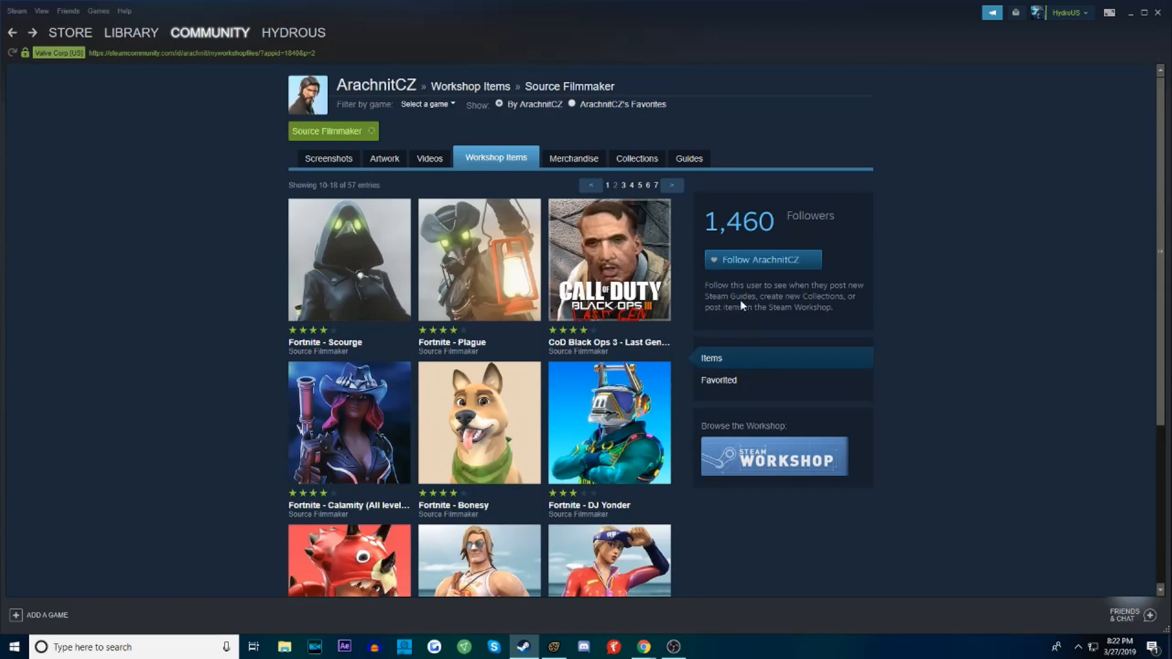
{"action": "key", "text": "alt+Left"}
{"action": "scroll", "coordinate": [682, 330], "scroll_direction": "up", "scroll_amount": 3}
{"action": "key", "text": "alt+Left"}
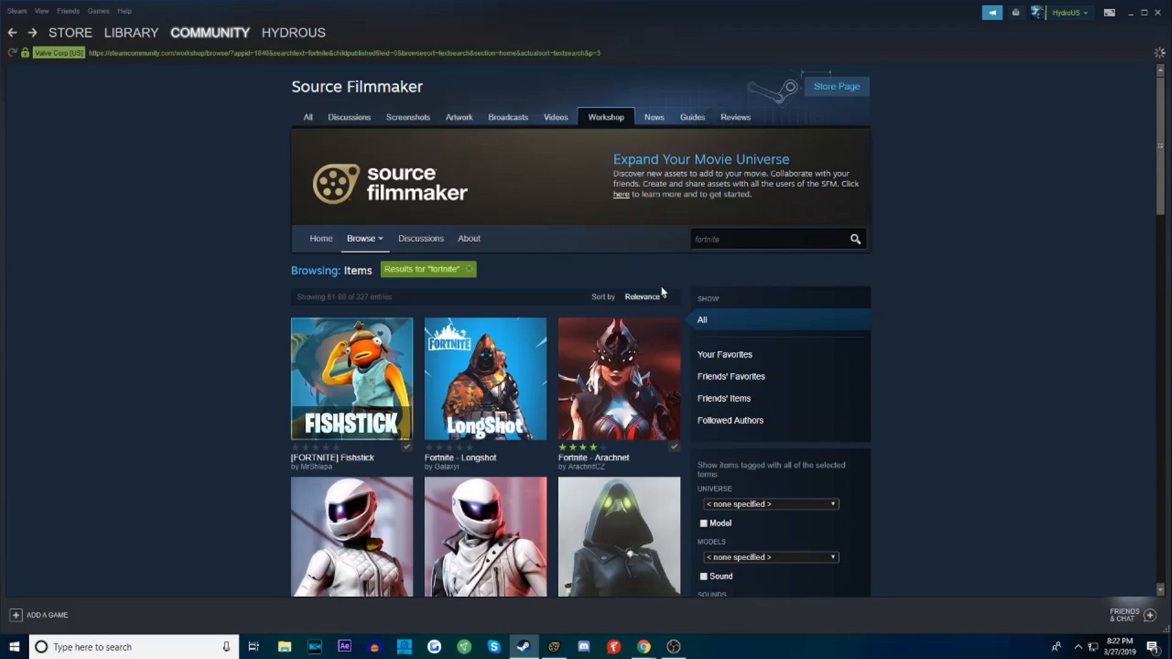
{"action": "type", "text": "g"}
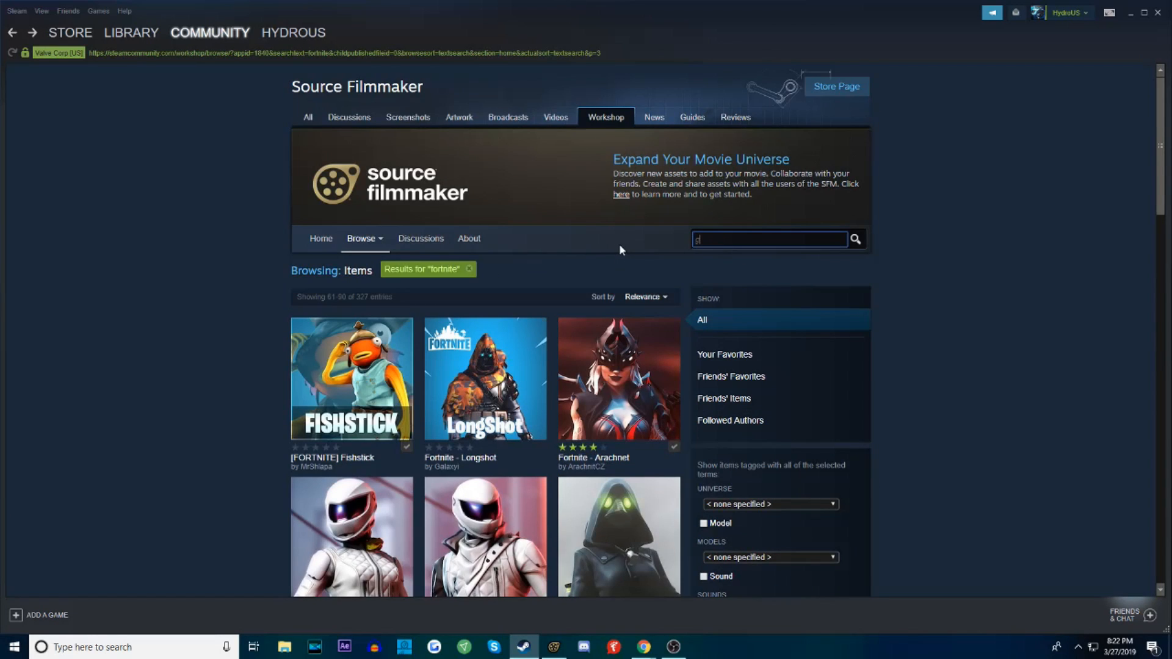
{"action": "type", "text": "reenscree"}
{"action": "key", "text": "Return"}
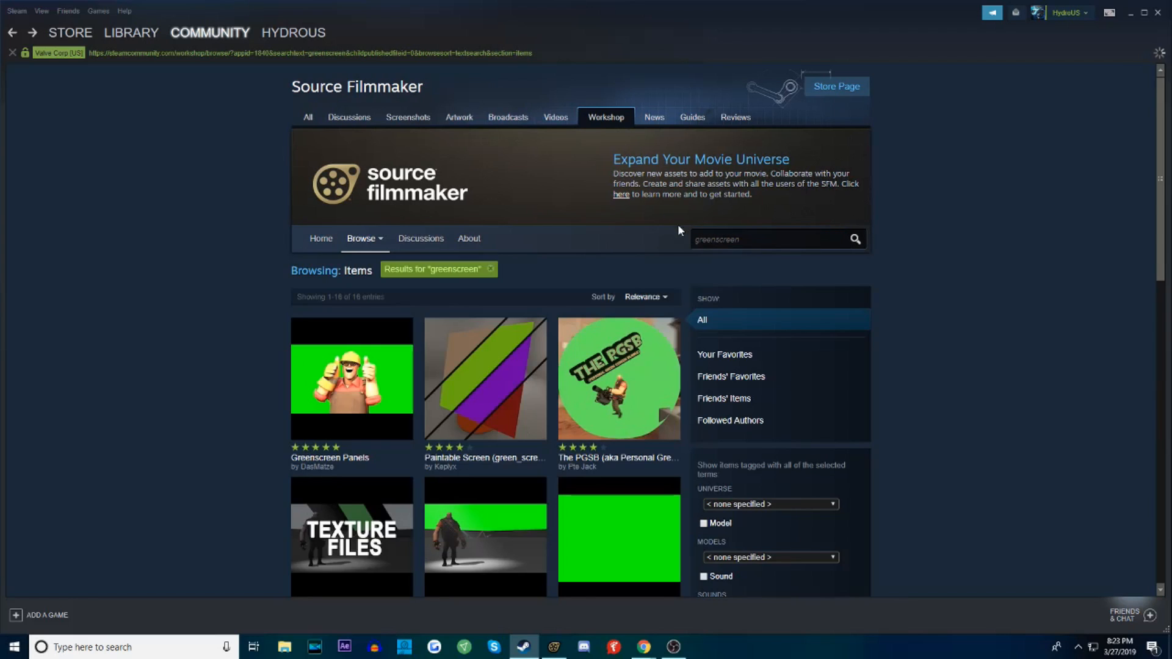
Open the Green Screen Room item page and check its subscription option
{"action": "scroll", "coordinate": [637, 403], "scroll_direction": "down", "scroll_amount": 3}
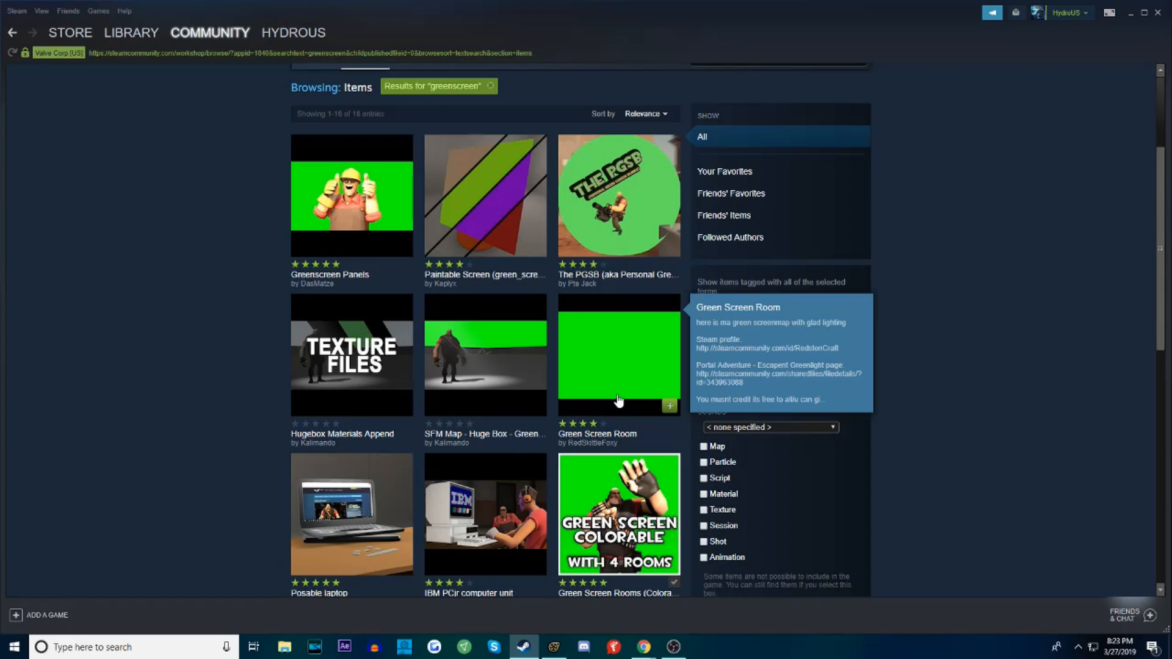
{"action": "left_click", "coordinate": [618, 400]}
{"action": "scroll", "coordinate": [617, 400], "scroll_direction": "down", "scroll_amount": 3}
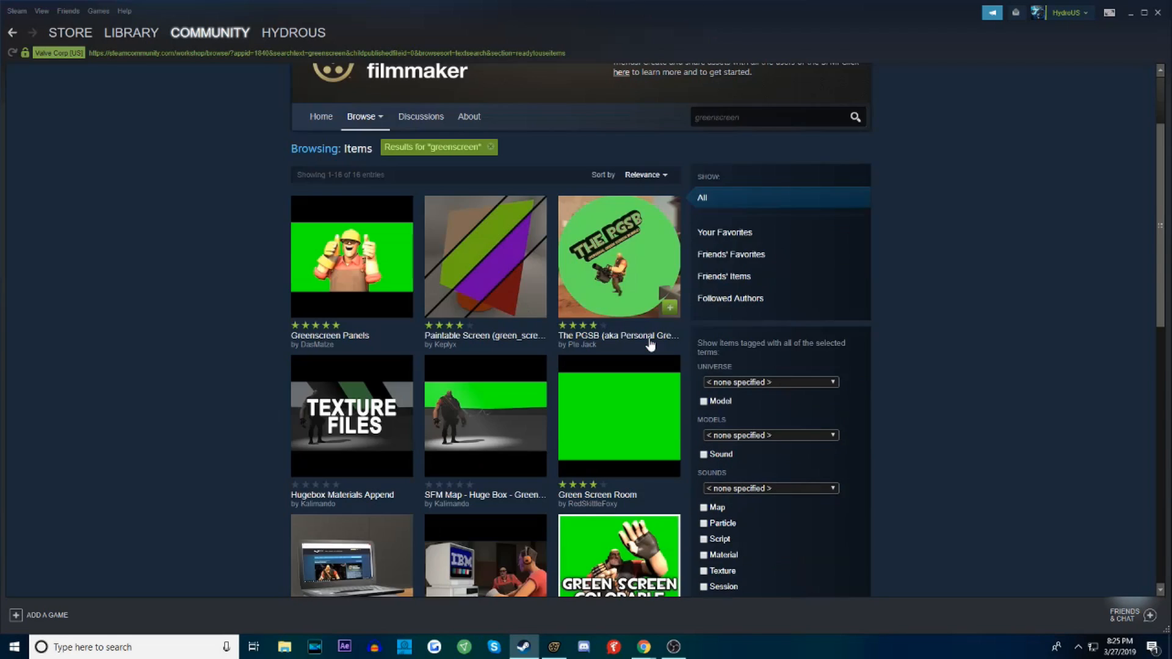
Open the Green Screen Rooms (Colorable) item page from the search results and examine its subscription status and description
{"action": "scroll", "coordinate": [651, 345], "scroll_direction": "down", "scroll_amount": 3}
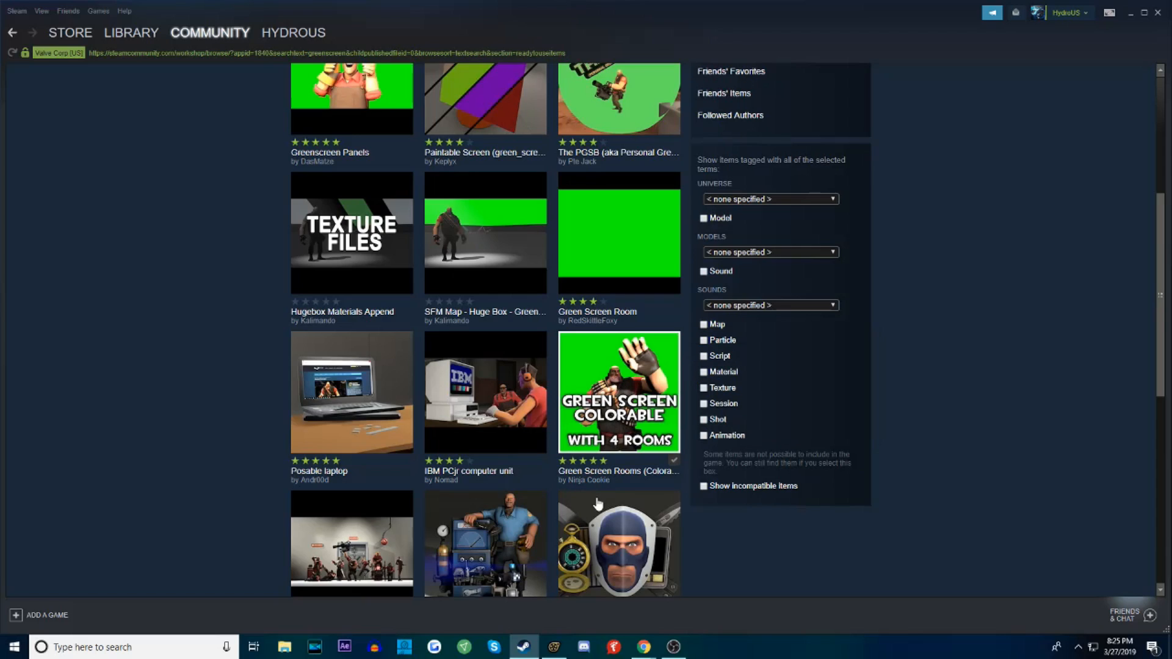
{"action": "mouse_move", "coordinate": [611, 401]}
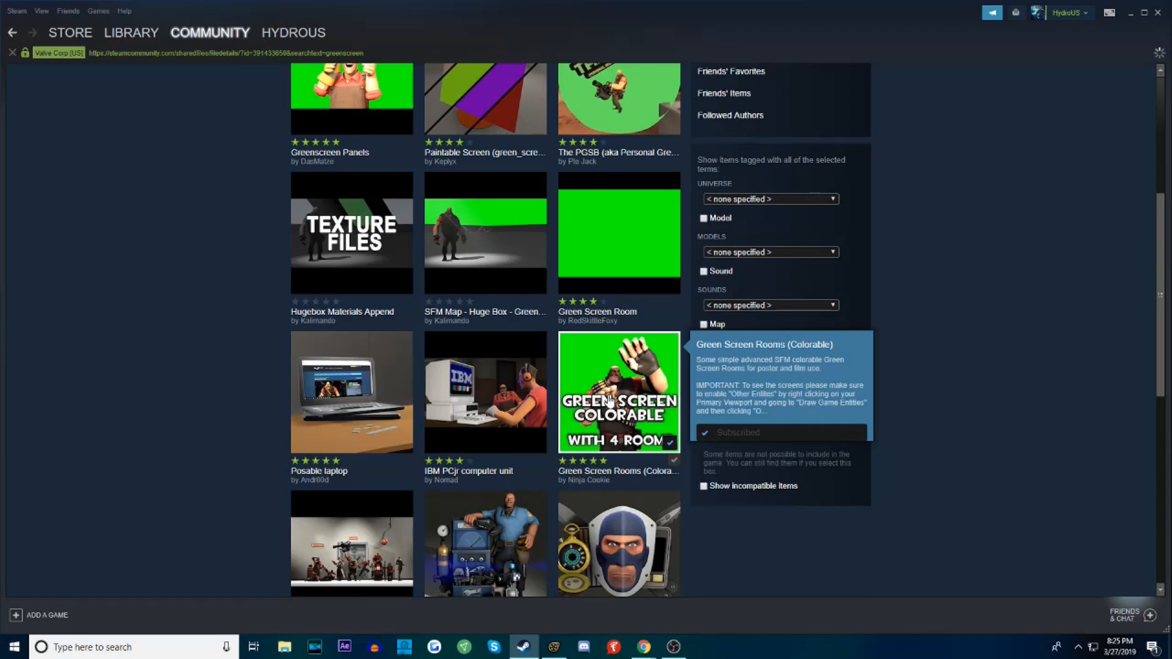
{"action": "left_click", "coordinate": [611, 401]}
{"action": "scroll", "coordinate": [610, 401], "scroll_direction": "down", "scroll_amount": 3}
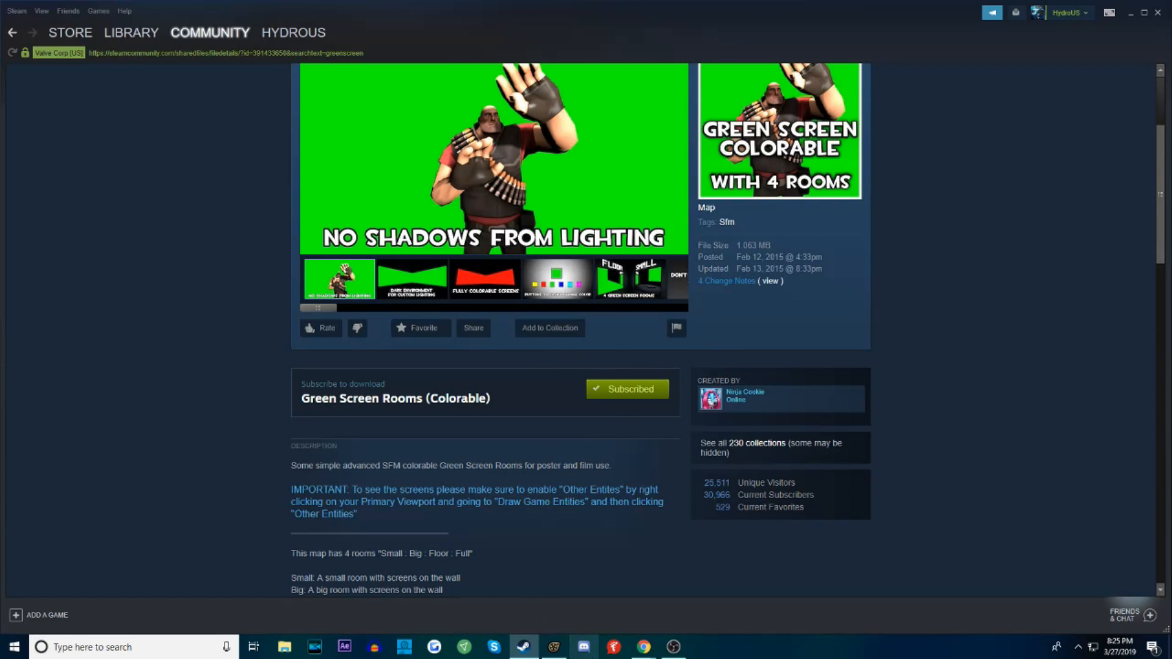
Return to Source Filmmaker and create an animation set for the tools green_plane model, filtering the models by "green"
{"action": "left_click", "coordinate": [554, 647]}
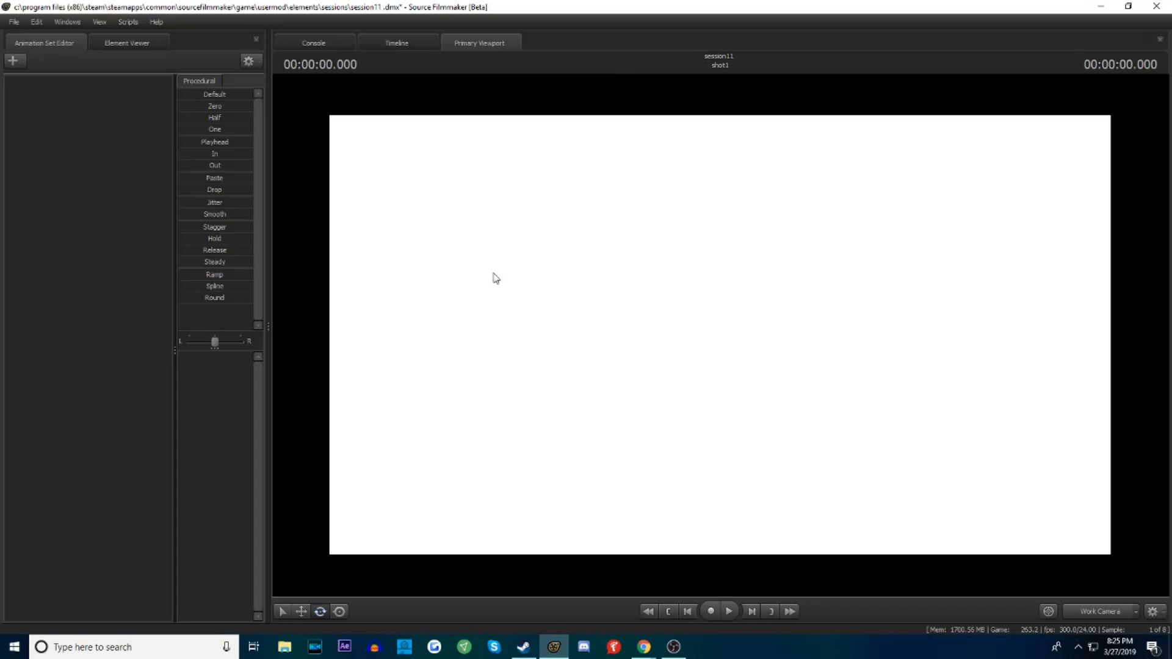
{"action": "right_click", "coordinate": [85, 210]}
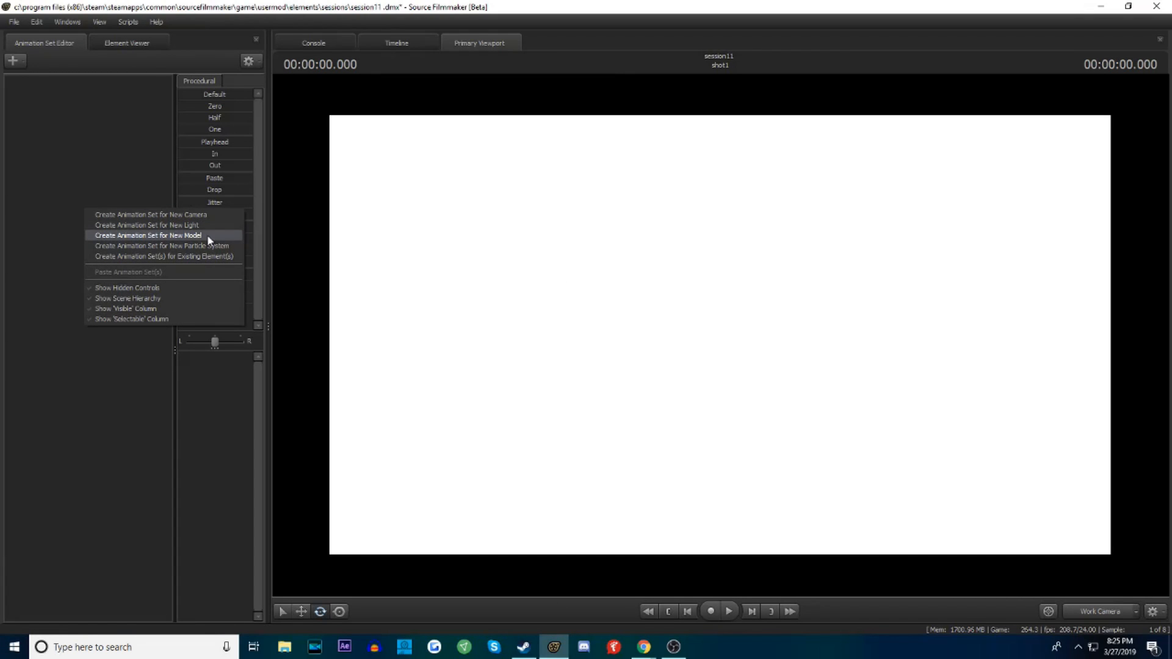
{"action": "right_click", "coordinate": [69, 138]}
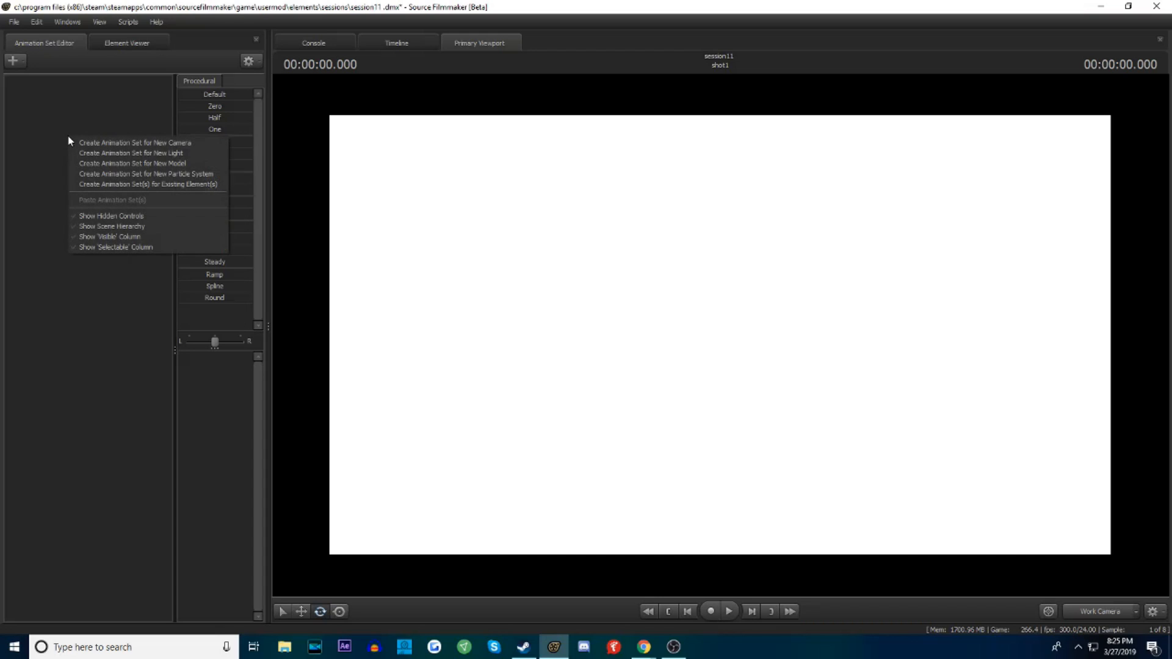
{"action": "left_click", "coordinate": [176, 164]}
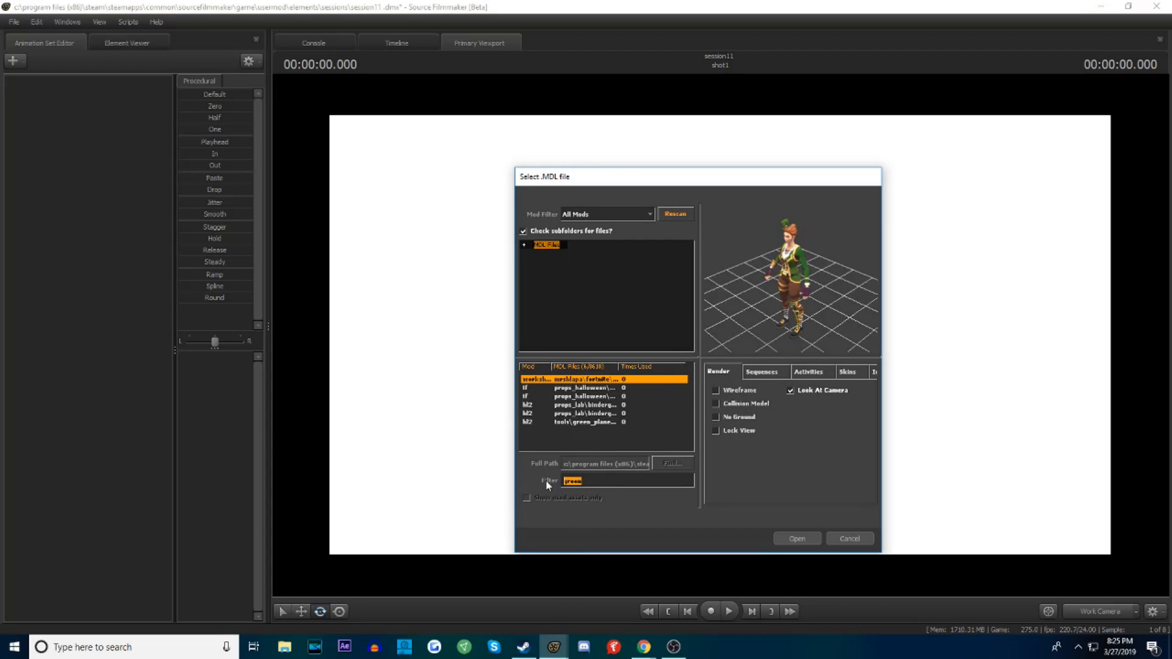
{"action": "type", "text": "green"}
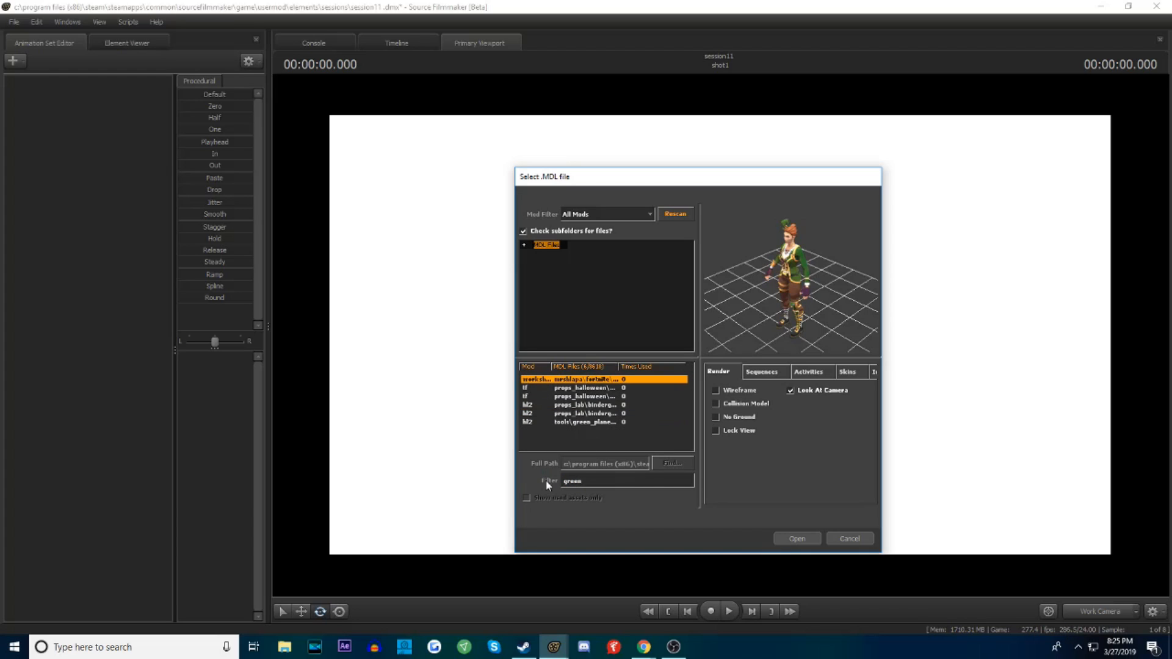
{"action": "left_click", "coordinate": [574, 422]}
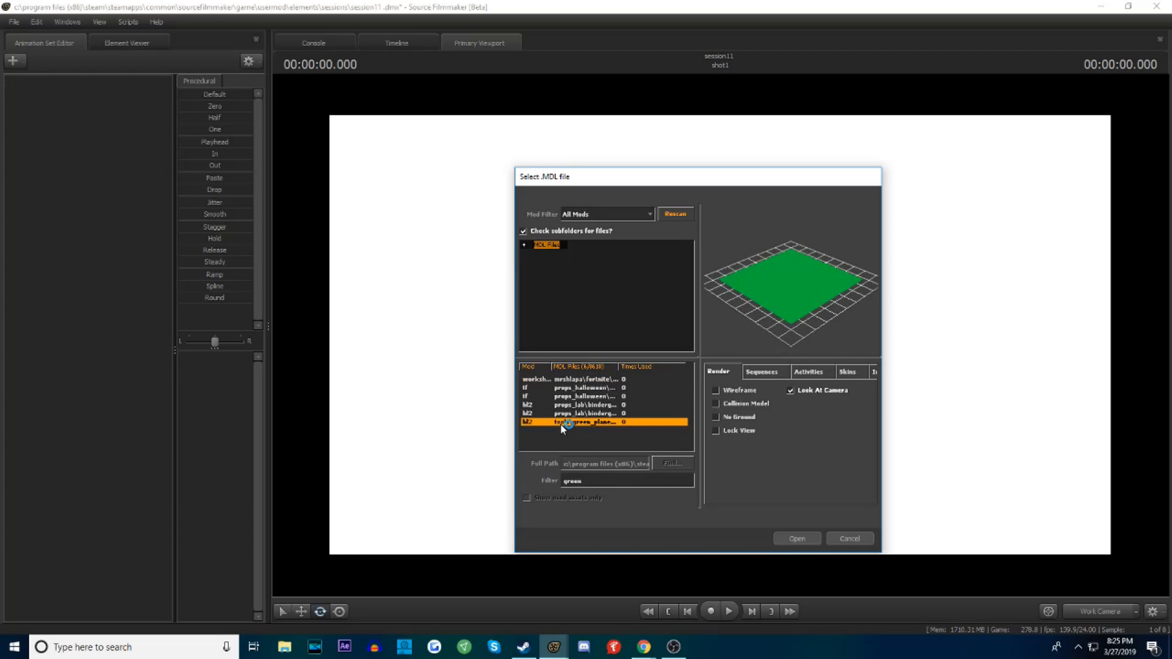
{"action": "double_click", "coordinate": [595, 421]}
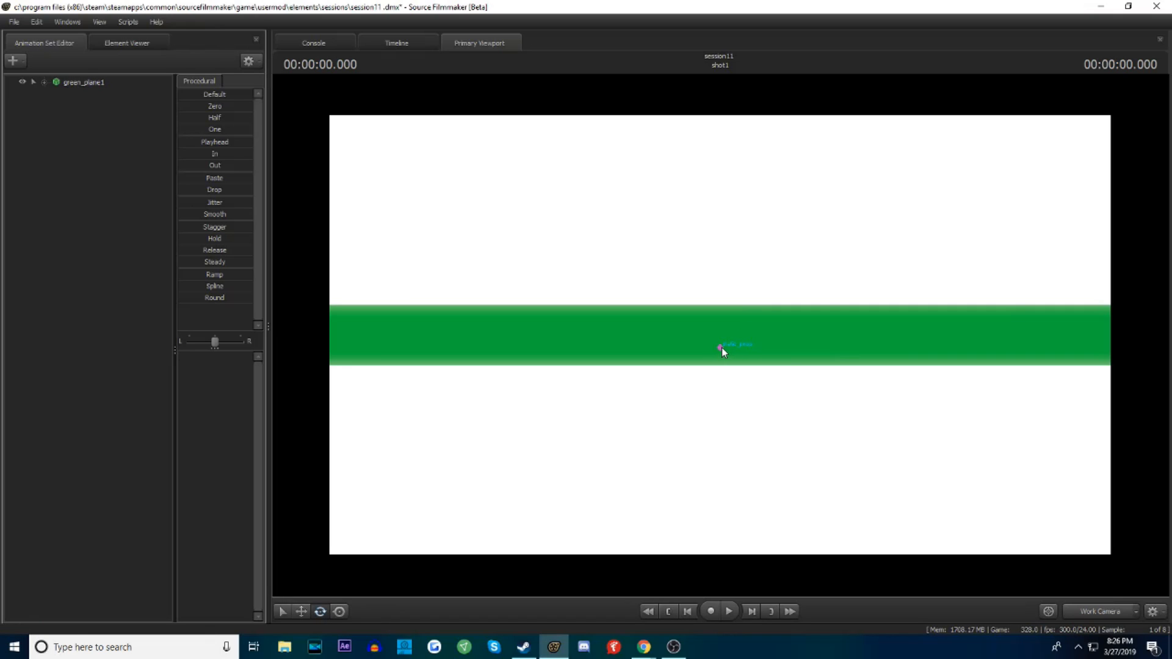
Select the green plane's static_prop control and rotate the plane about 90 degrees so it stands upright facing the camera
{"action": "left_click", "coordinate": [721, 347]}
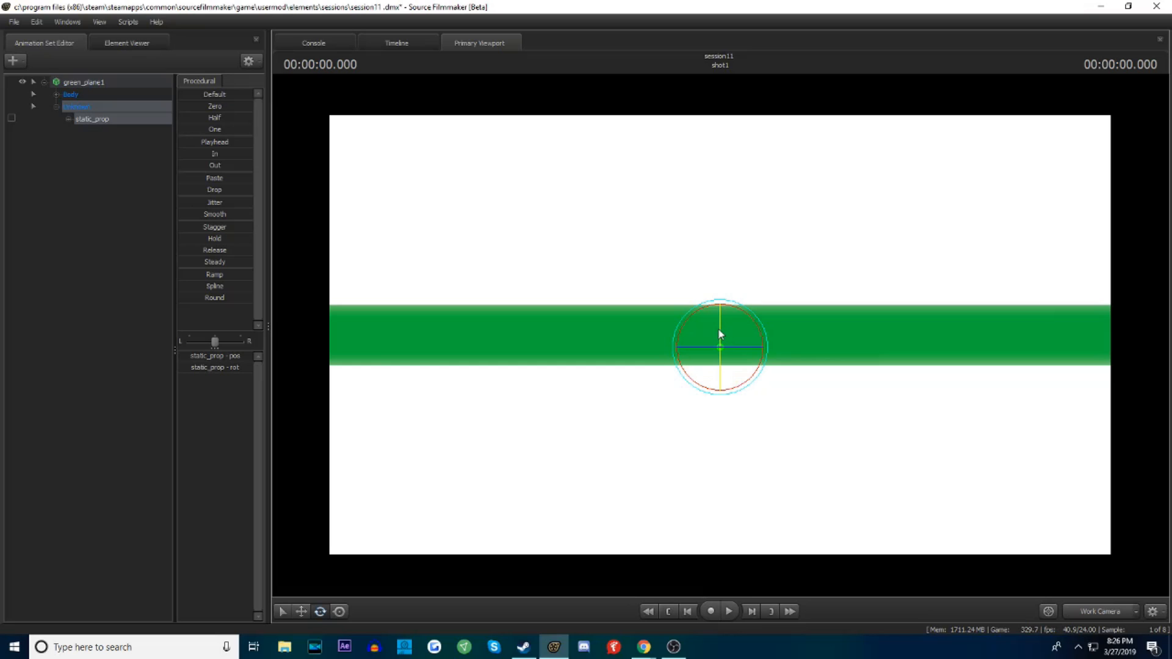
{"action": "left_click_drag", "start_coordinate": [726, 308], "coordinate": [728, 337]}
{"action": "key", "text": "ctrl+z"}
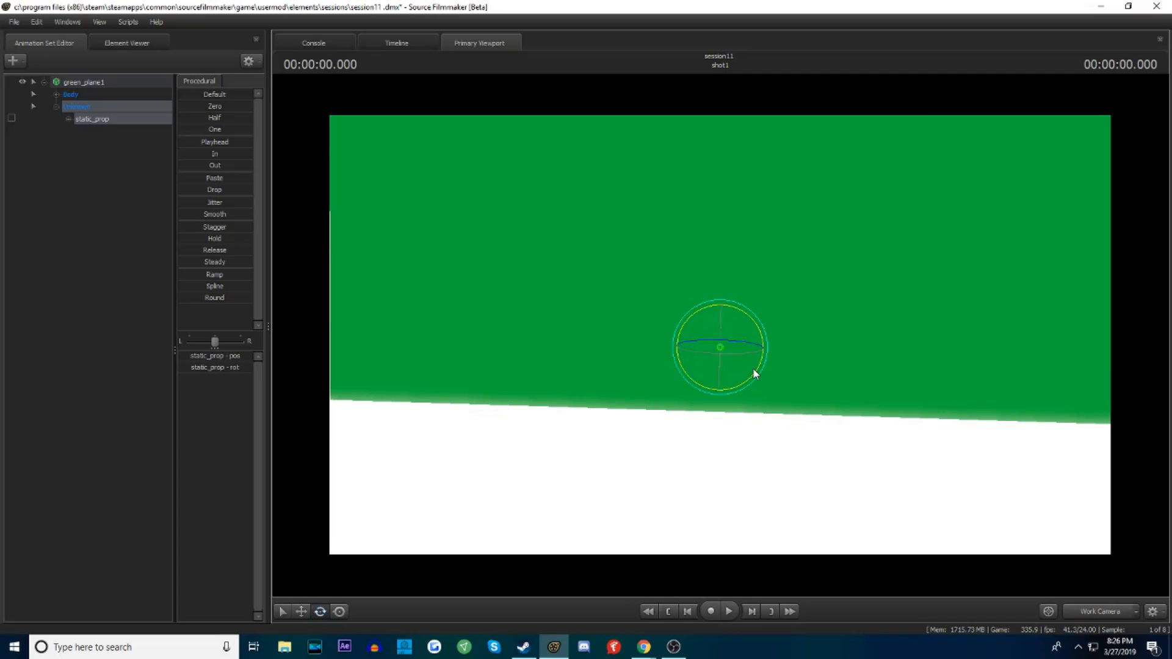
{"action": "key", "text": "ctrl+z"}
{"action": "key", "text": "ctrl+z"}
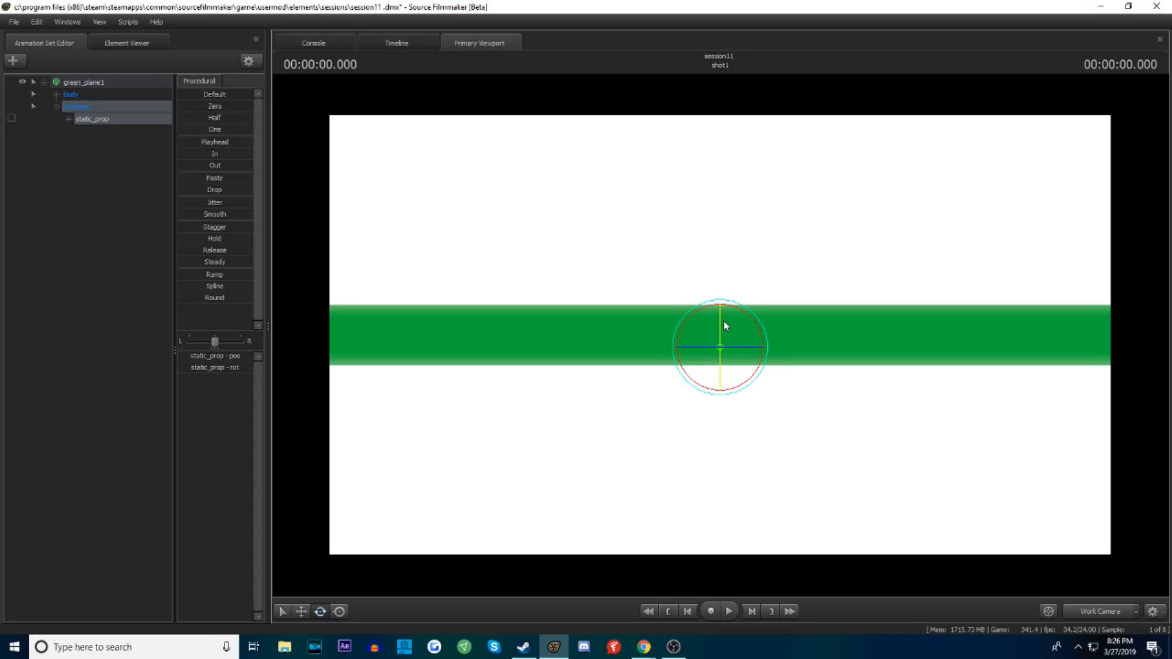
{"action": "mouse_move", "coordinate": [724, 320]}
{"action": "left_mouse_down"}
{"action": "mouse_move", "coordinate": [768, 333]}
{"action": "mouse_move", "coordinate": [735, 303]}
{"action": "left_mouse_up"}
{"action": "key", "text": "ctrl+z"}
{"action": "key", "text": "ctrl+z"}
{"action": "left_click_drag", "start_coordinate": [721, 319], "coordinate": [717, 371]}
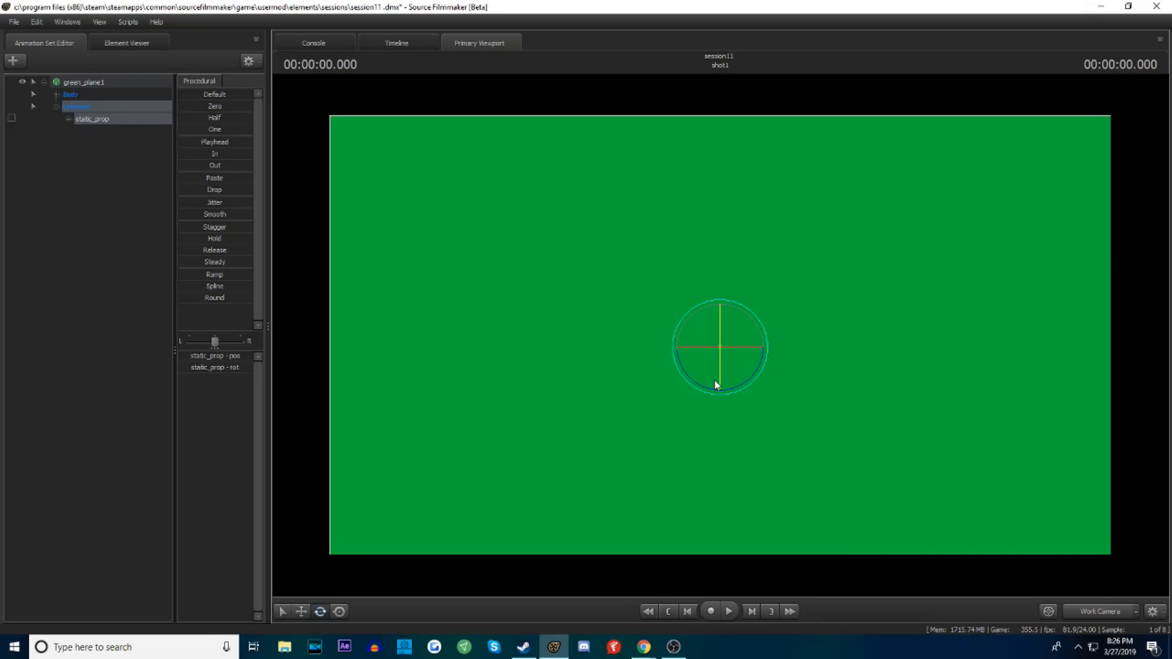
Add a scale control to the green plane model
{"action": "left_click", "coordinate": [894, 406]}
{"action": "key", "text": "s"}
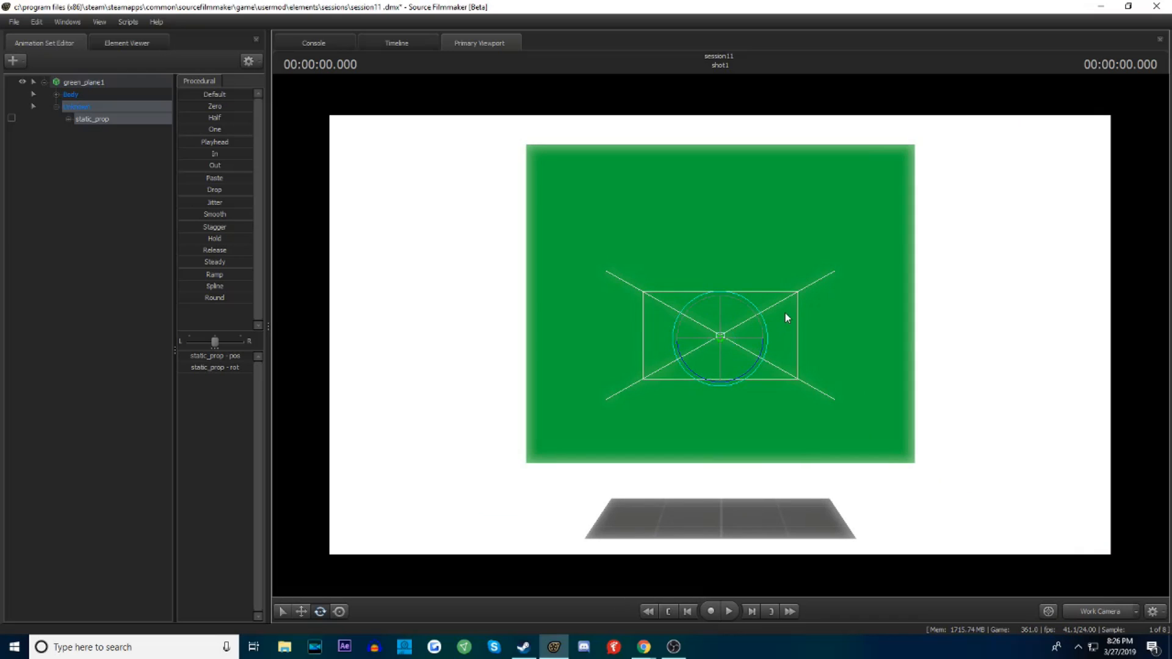
{"action": "left_click", "coordinate": [812, 309]}
{"action": "key", "text": "w"}
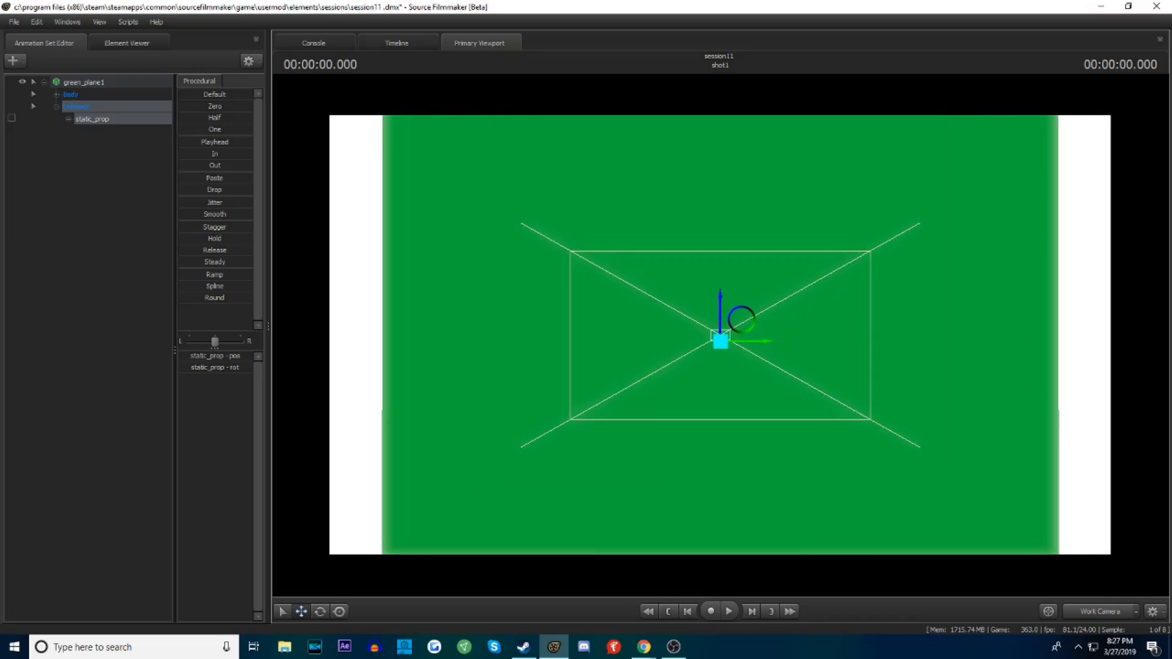
{"action": "left_click", "coordinate": [474, 275]}
{"action": "key", "text": "s"}
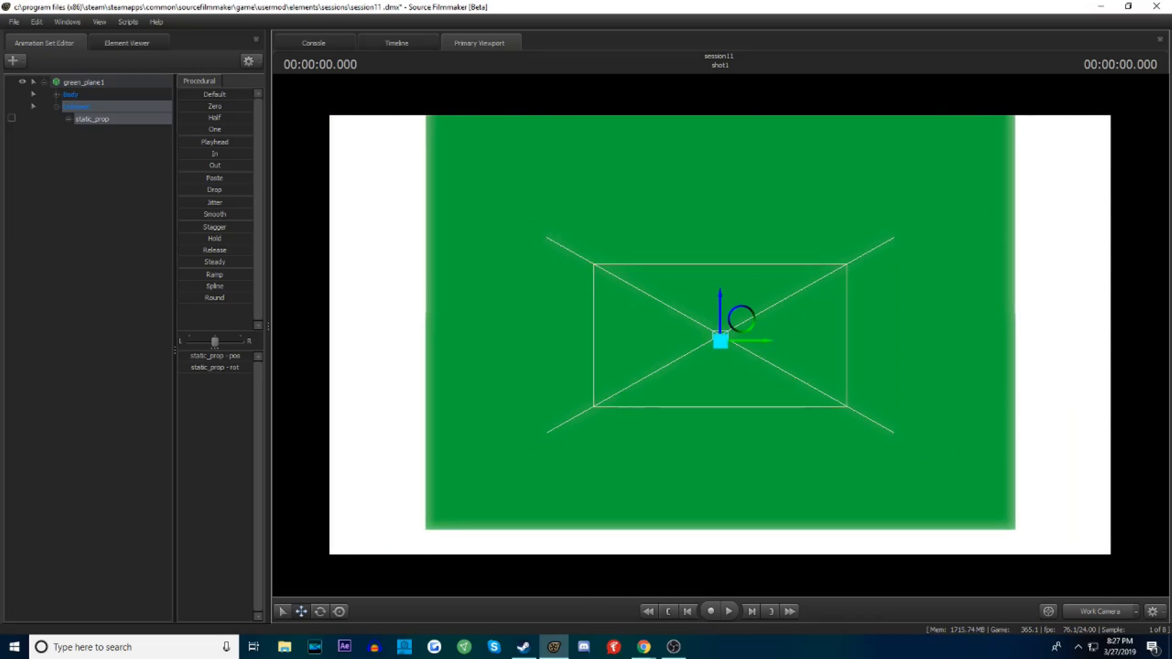
{"action": "right_click", "coordinate": [79, 83]}
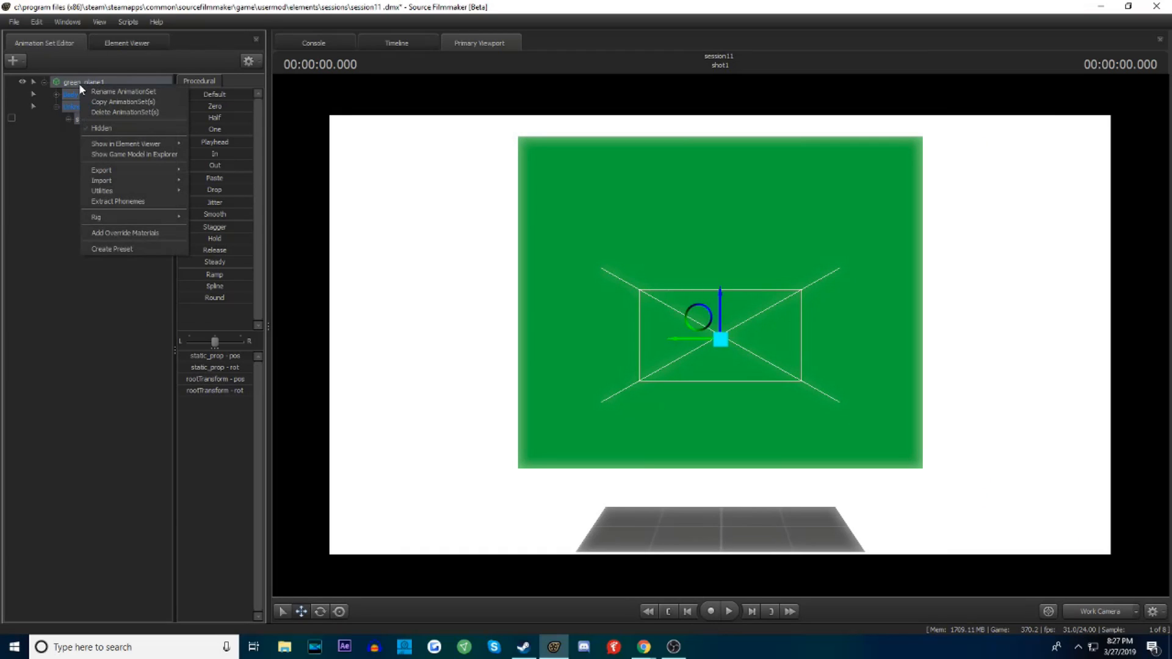
{"action": "mouse_move", "coordinate": [103, 193]}
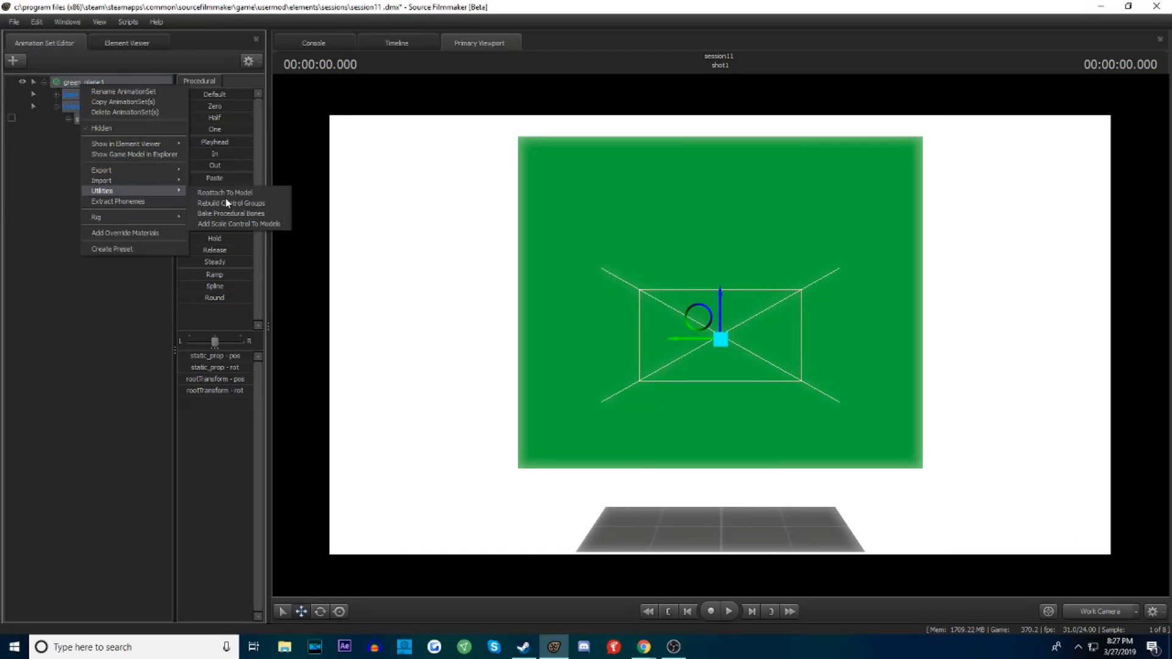
{"action": "left_click", "coordinate": [266, 224]}
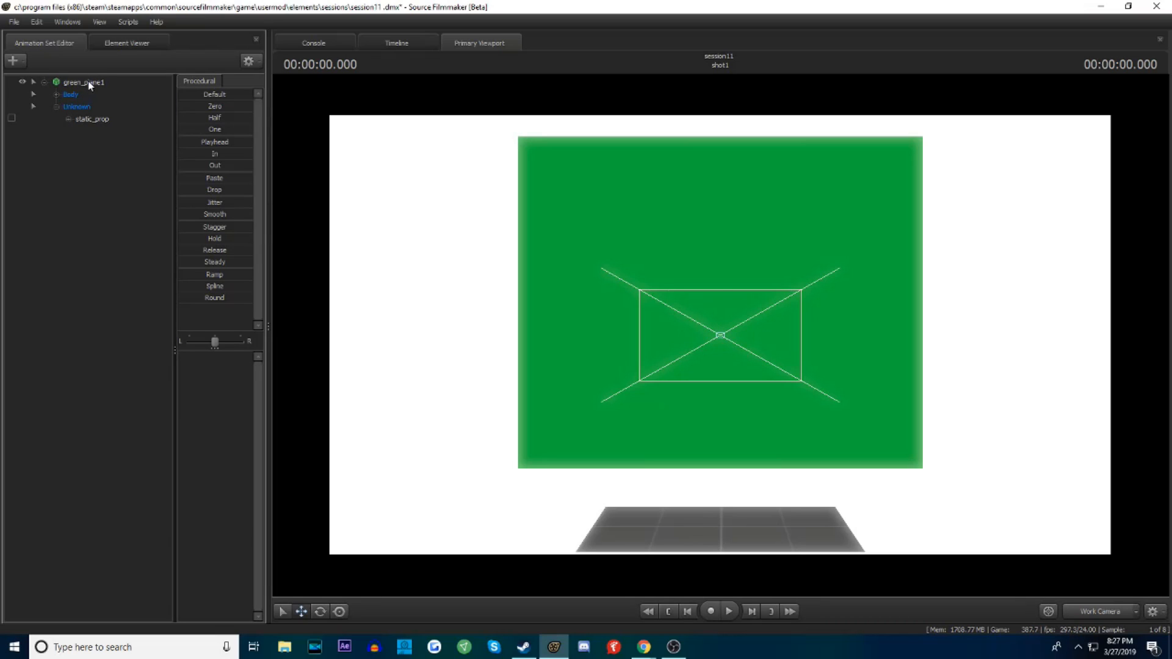
Enlarge the green plane with its rootTransform_scale control until it fills the background behind the camera
{"action": "left_click", "coordinate": [89, 83]}
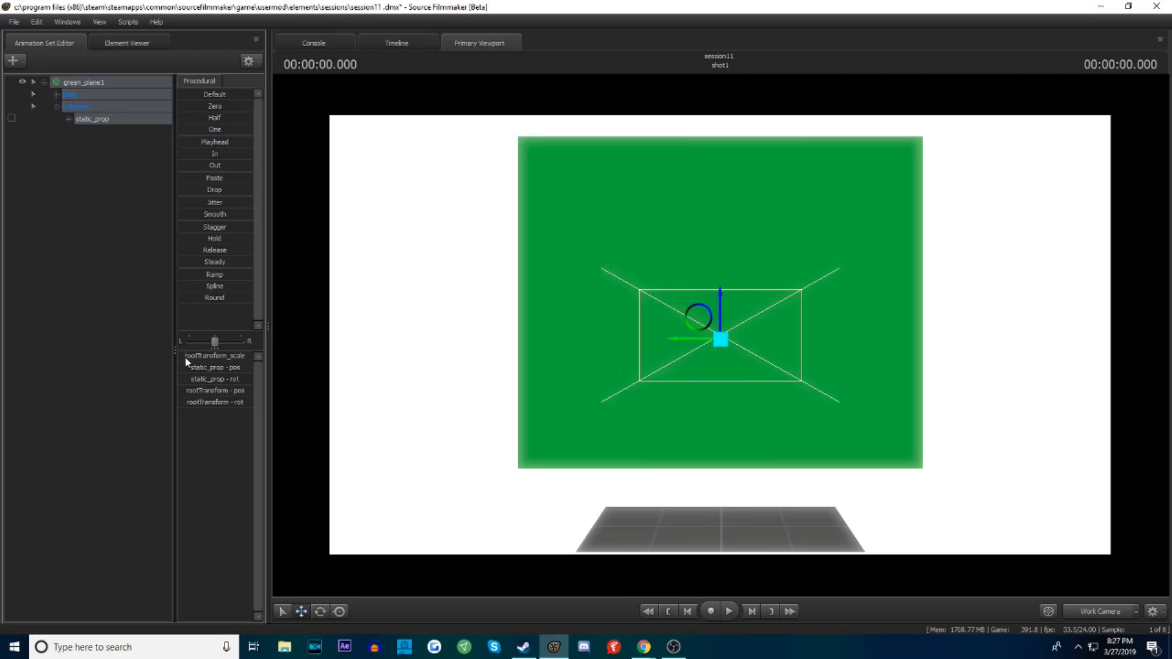
{"action": "left_click_drag", "start_coordinate": [185, 356], "coordinate": [207, 356]}
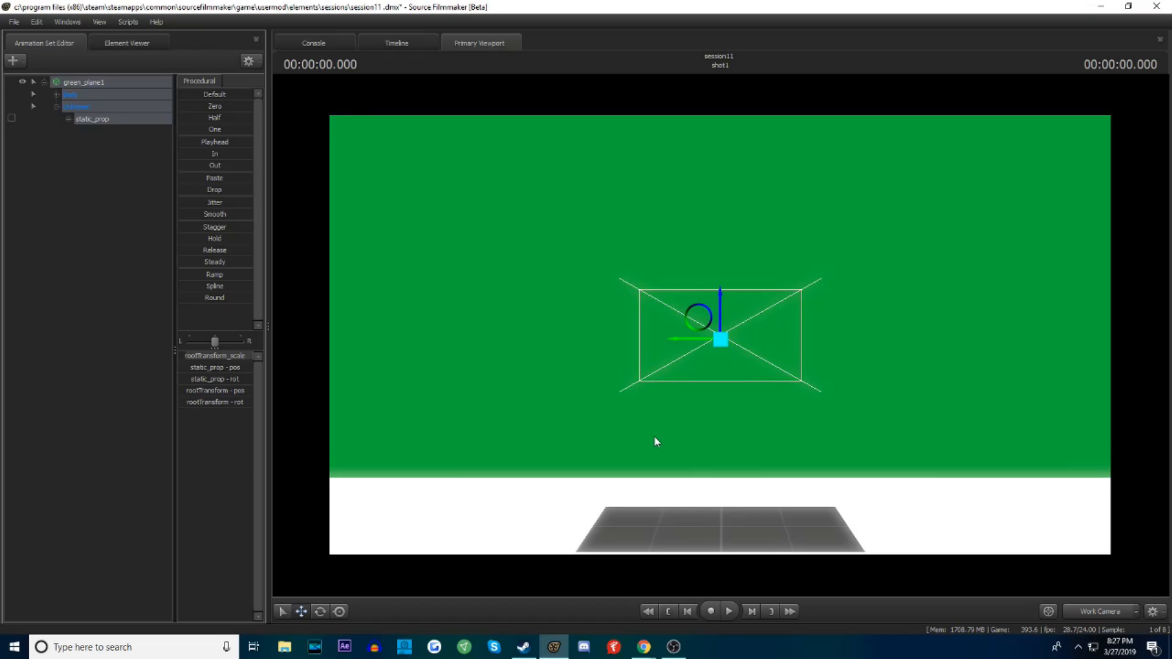
{"action": "key", "text": "w"}
{"action": "left_click_drag", "start_coordinate": [855, 369], "coordinate": [720, 335]}
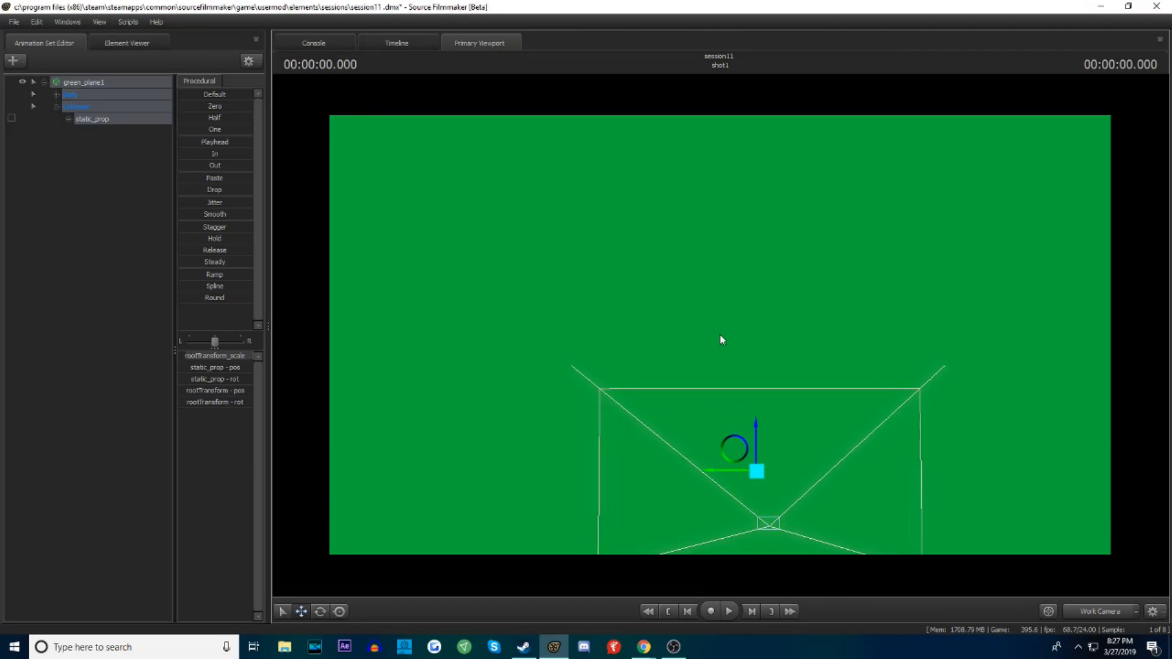
{"action": "key", "text": "w"}
{"action": "left_click_drag", "start_coordinate": [828, 292], "coordinate": [720, 334]}
{"action": "key", "text": "d"}
Start an animation set for a new model and browse the models filtered by "fortnite"
{"action": "right_click", "coordinate": [88, 218]}
{"action": "left_click", "coordinate": [121, 189]}
{"action": "right_click", "coordinate": [97, 211]}
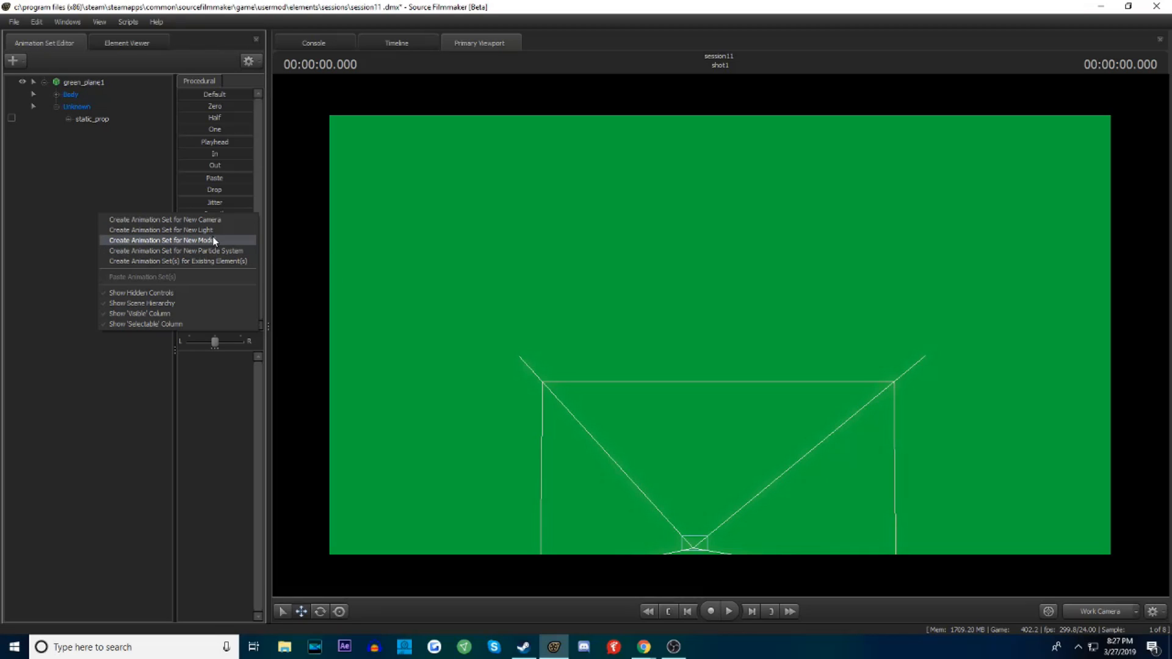
{"action": "left_click", "coordinate": [214, 240]}
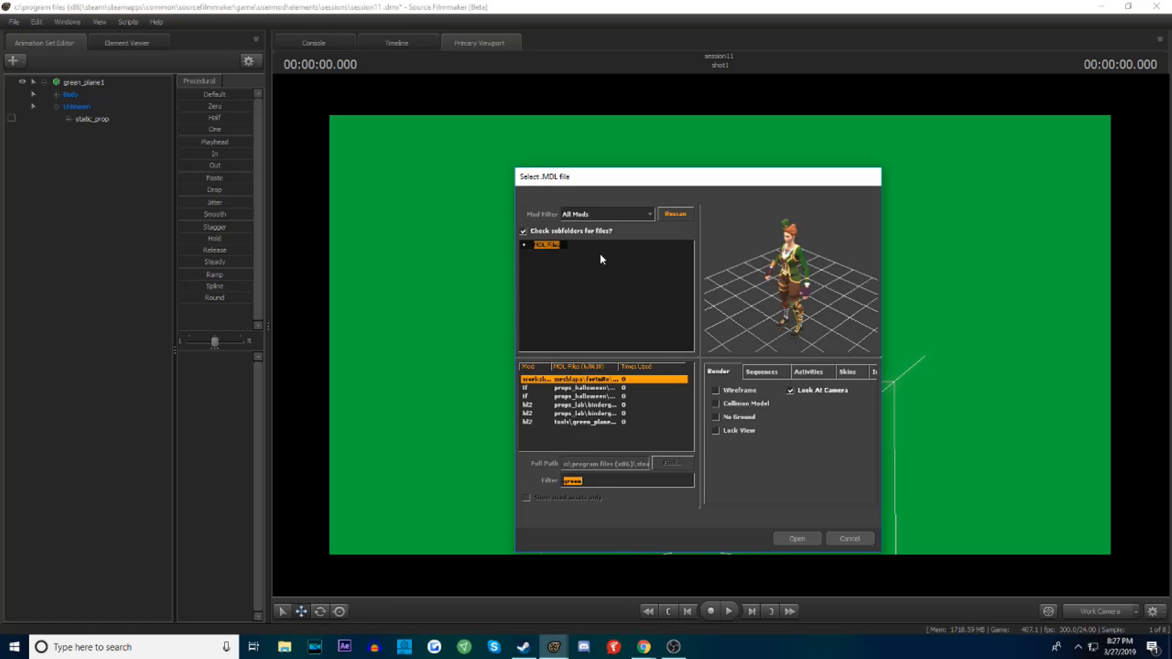
{"action": "type", "text": "fortnite"}
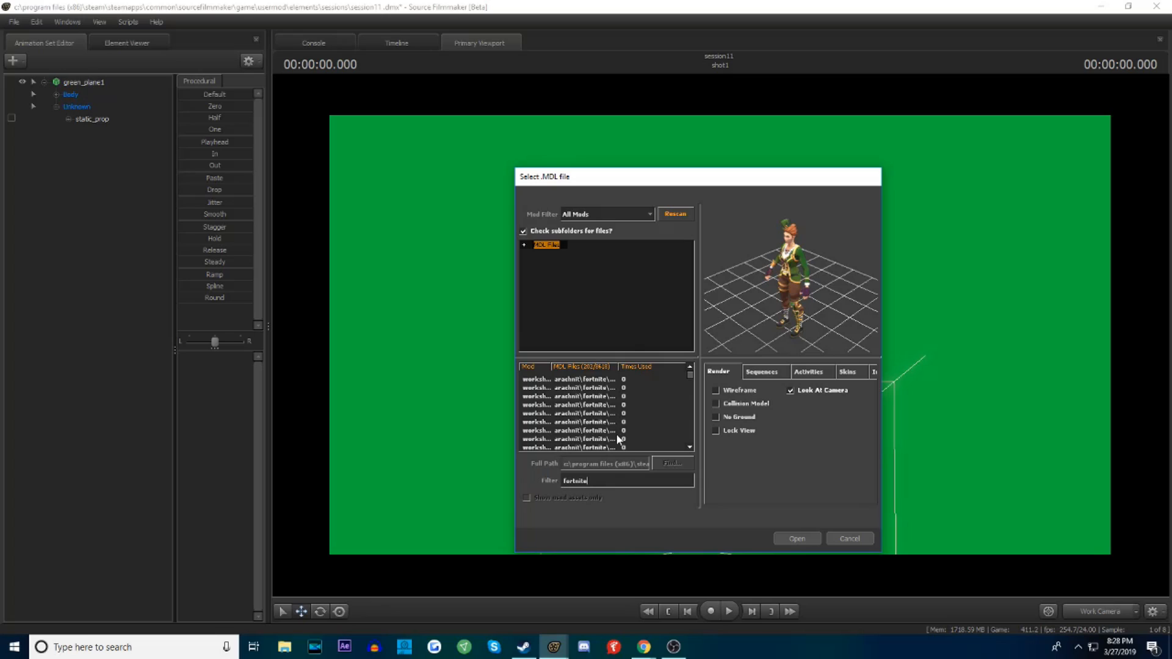
{"action": "left_click_drag", "start_coordinate": [691, 380], "coordinate": [691, 444]}
Filter the models by "ghoul" and load the Fortnite ghoul trooper in front of the green plane
{"action": "double_click", "coordinate": [608, 478]}
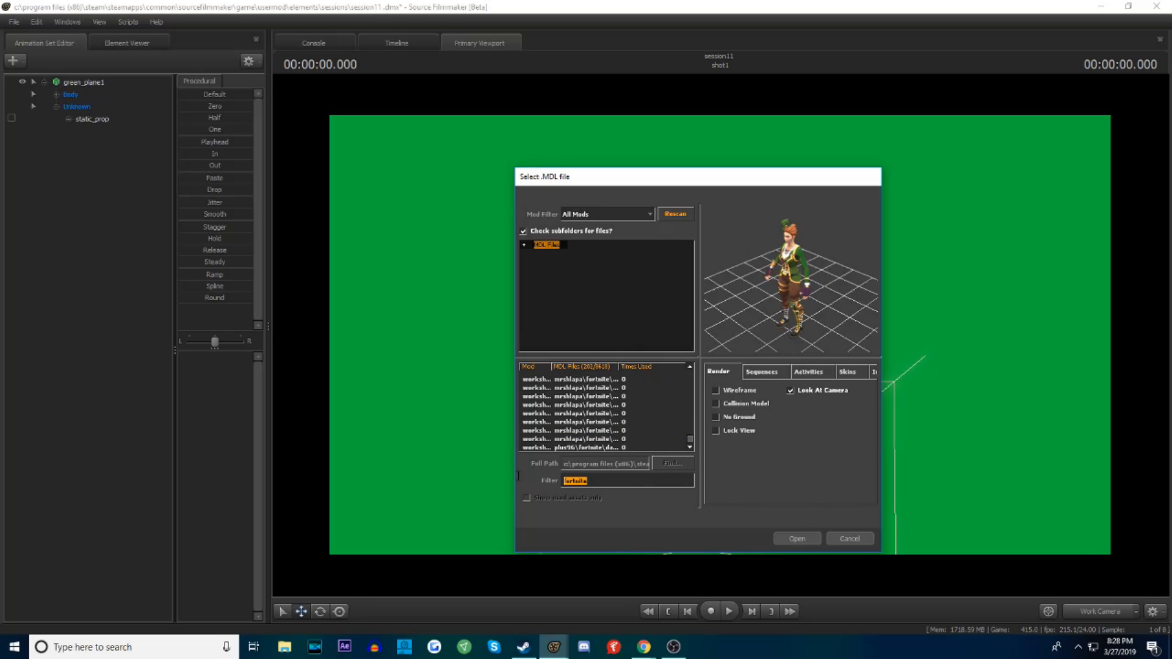
{"action": "type", "text": "ghoul"}
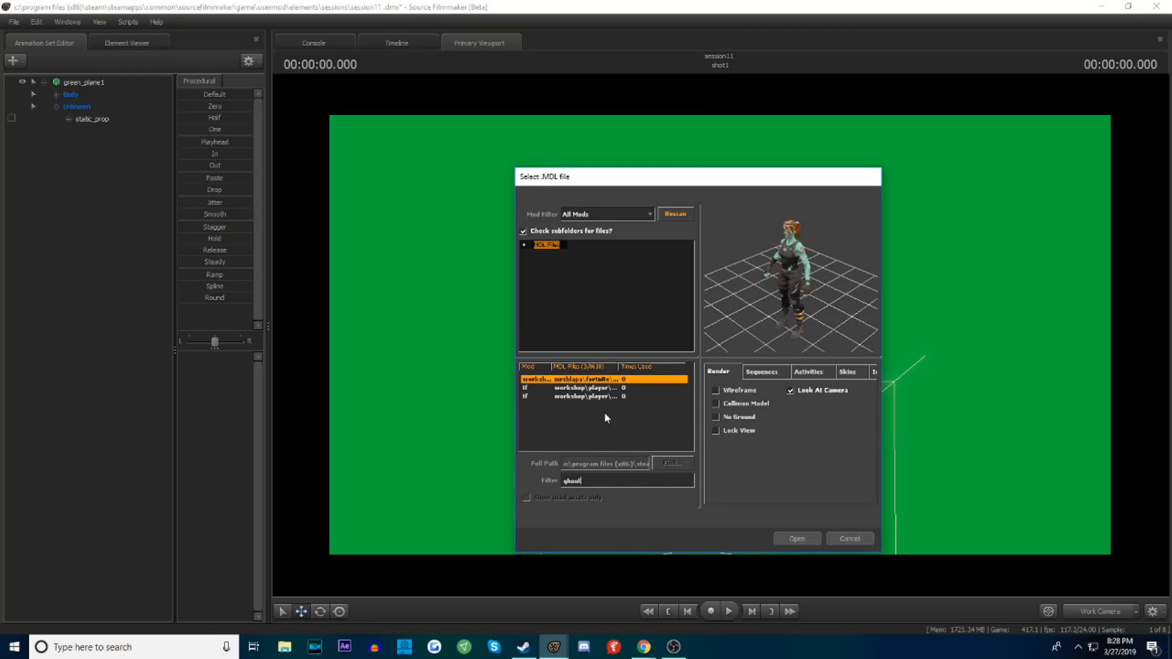
{"action": "double_click", "coordinate": [594, 380]}
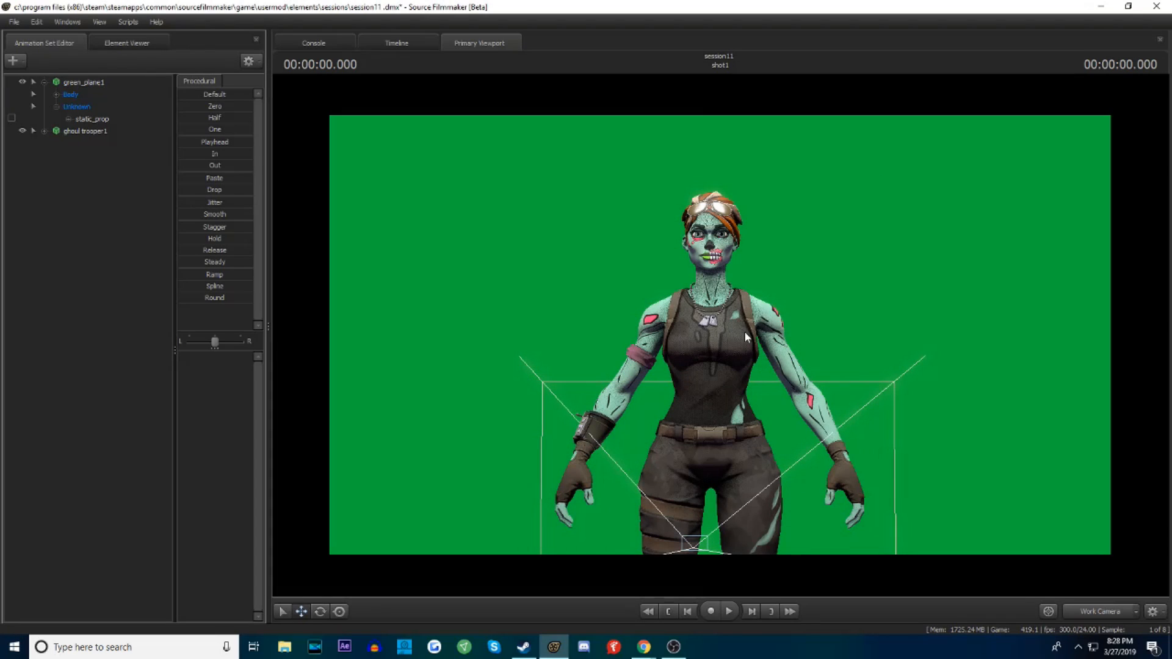
{"action": "scroll", "coordinate": [805, 359], "scroll_direction": "up", "scroll_amount": 6}
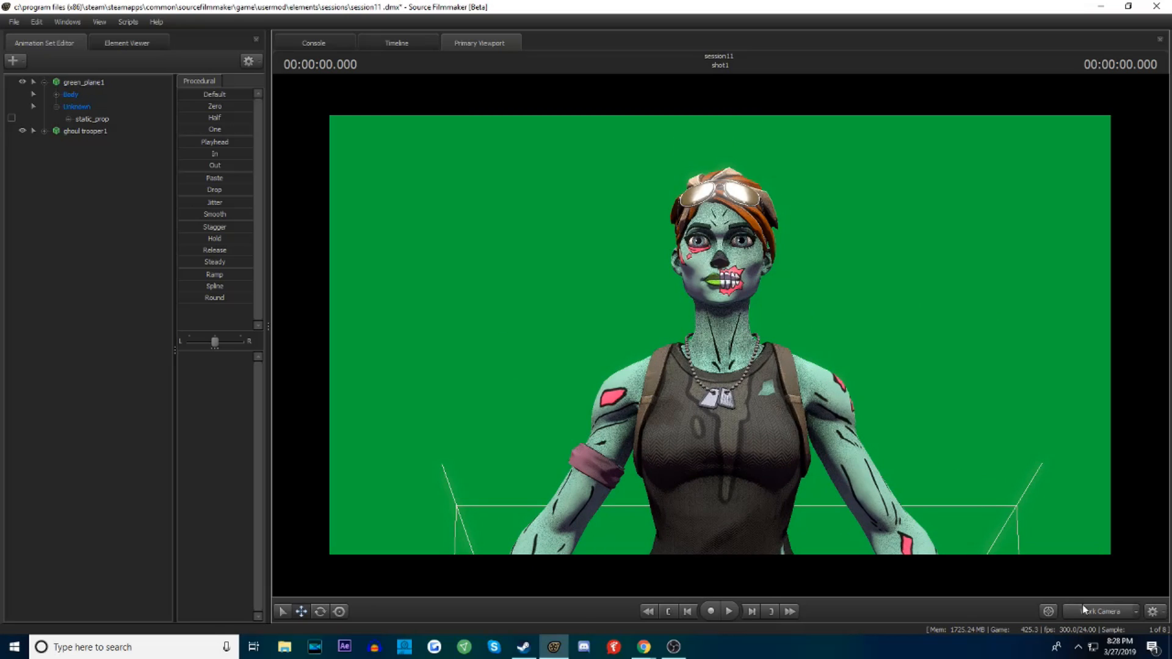
Switch the viewport from the Work Camera to camera1
{"action": "left_click", "coordinate": [1093, 612]}
{"action": "left_click", "coordinate": [1093, 611]}
{"action": "left_click", "coordinate": [1092, 612]}
{"action": "left_click", "coordinate": [1092, 612]}
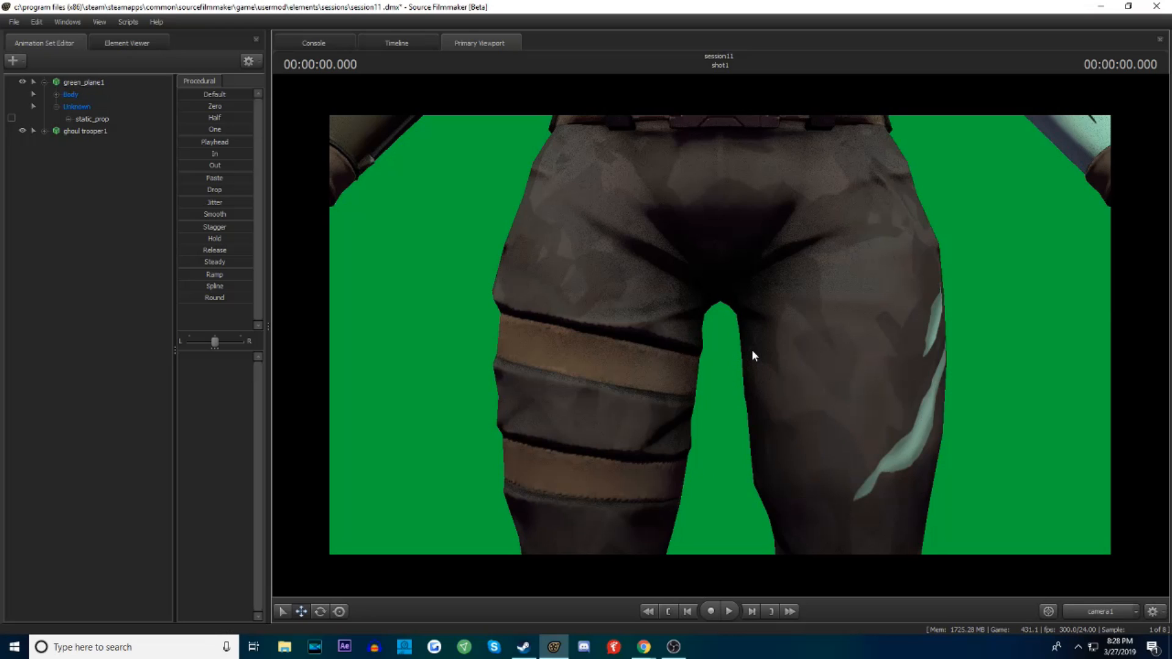
{"action": "left_click", "coordinate": [1119, 616]}
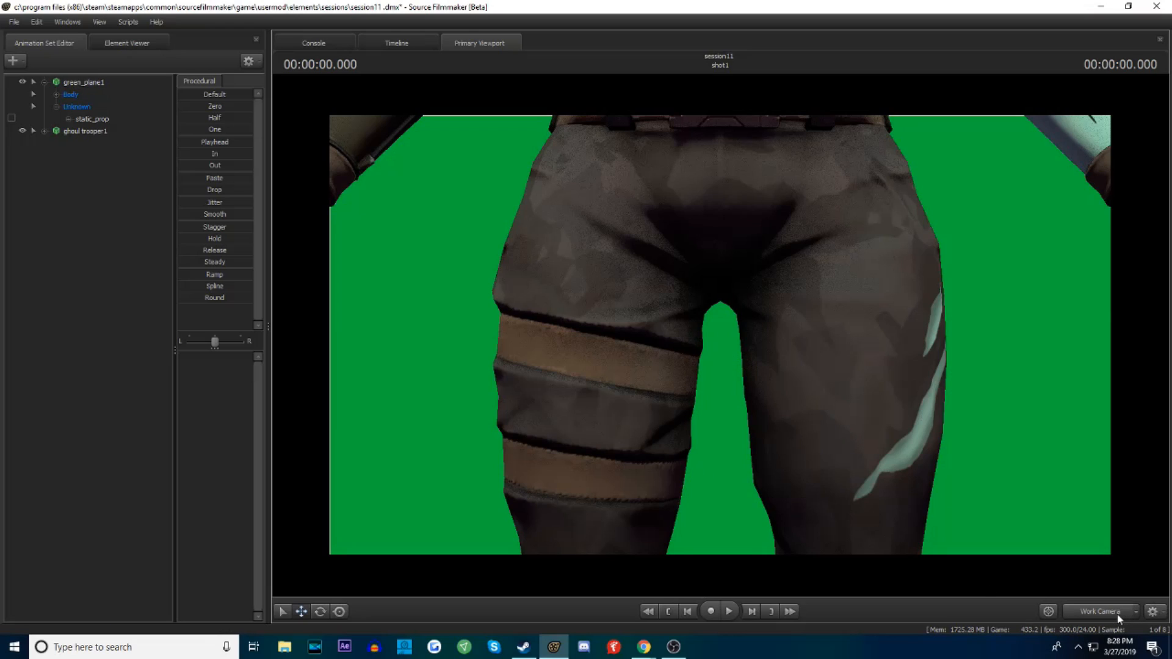
{"action": "left_click", "coordinate": [1119, 617]}
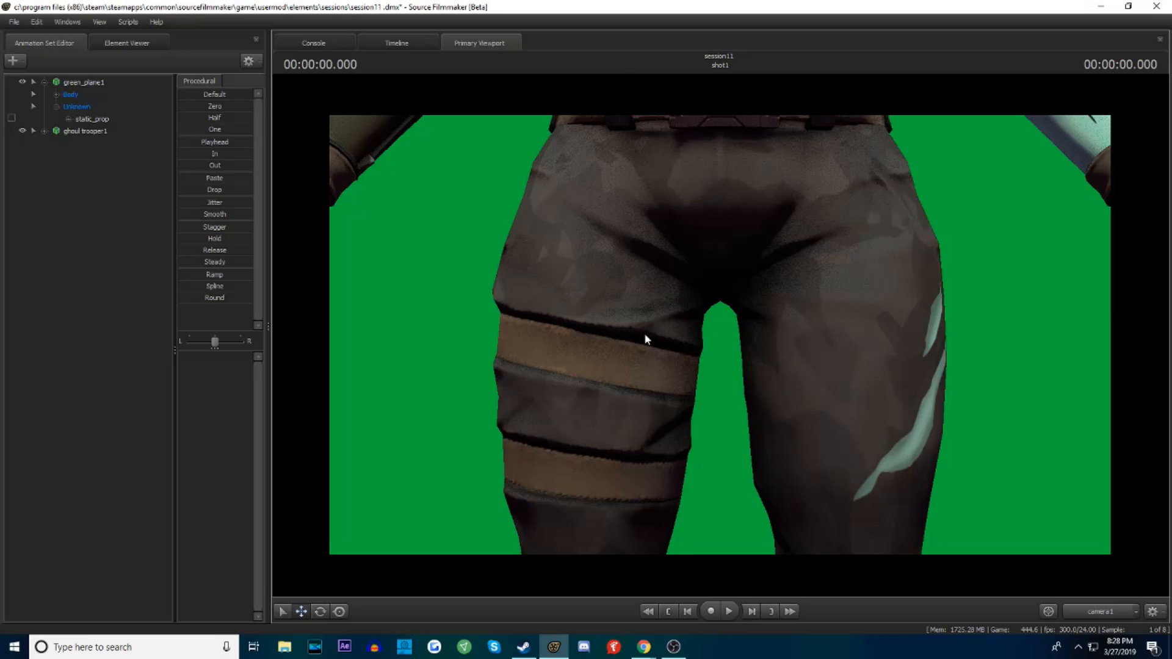
Move camera1 around the ghoul trooper to frame the head and torso at a three-quarter angle against the green plane
{"action": "left_click_drag", "start_coordinate": [699, 363], "coordinate": [699, 363]}
{"action": "key", "text": "w"}
{"action": "key", "text": "s"}
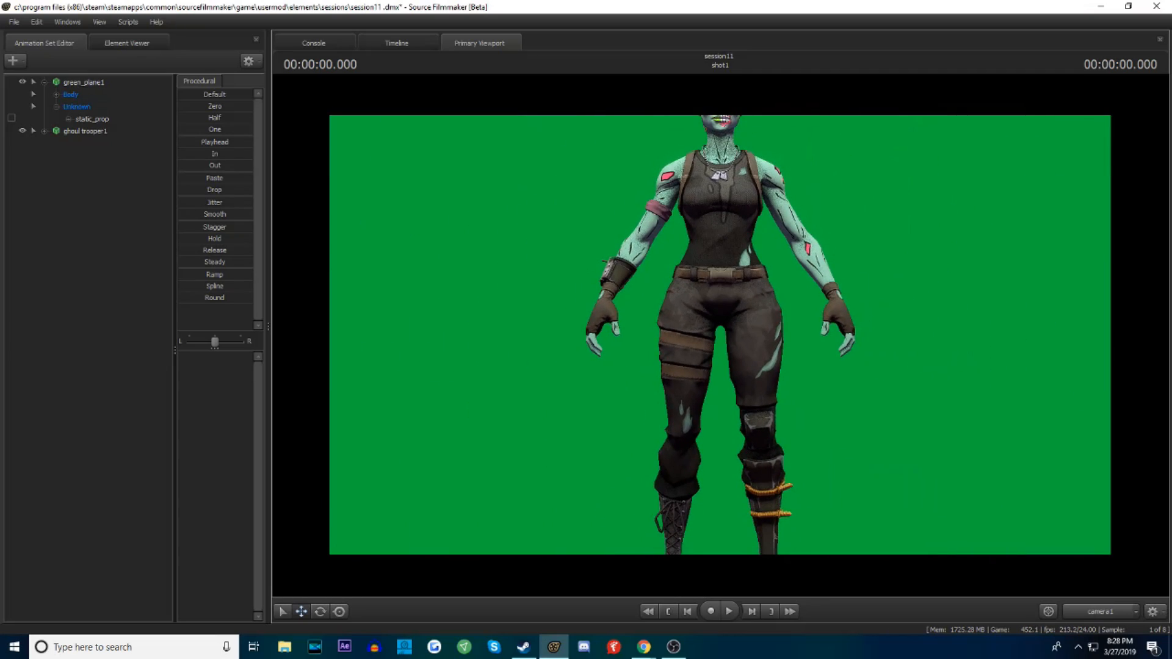
{"action": "key", "text": "a"}
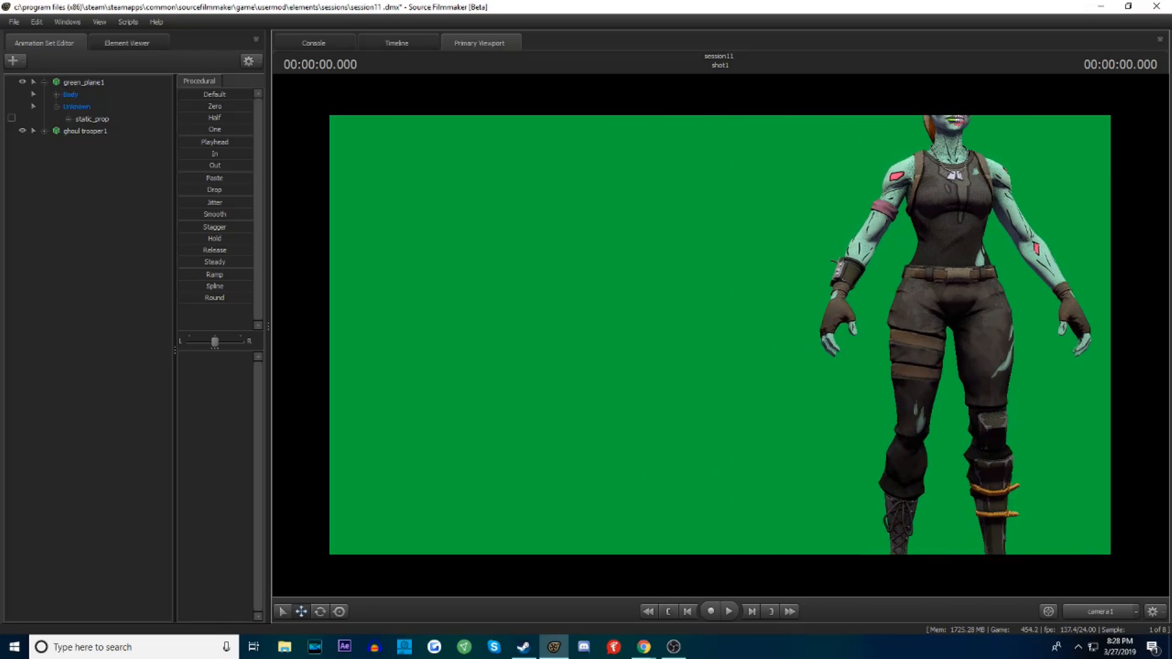
{"action": "key", "text": "d"}
{"action": "key", "text": "a"}
{"action": "key", "text": "z"}
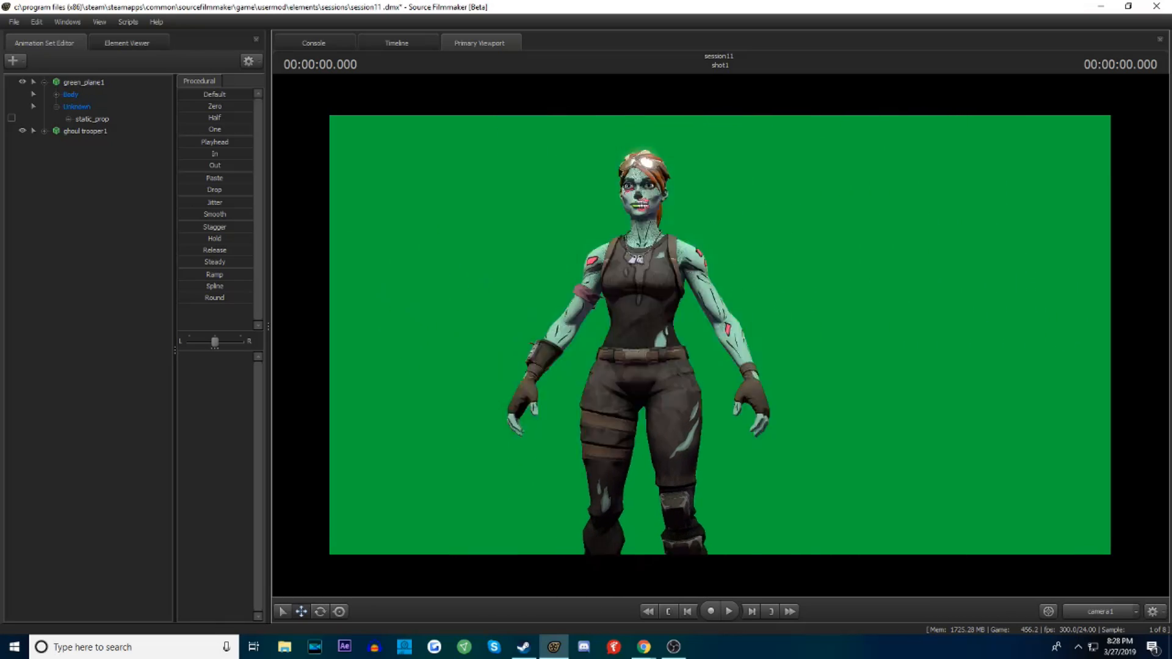
{"action": "key", "text": "x"}
{"action": "key", "text": "s"}
{"action": "key", "text": "z"}
{"action": "key", "text": "w"}
{"action": "key", "text": "d"}
{"action": "key", "text": "a"}
{"action": "key", "text": "z"}
{"action": "key", "text": "d"}
{"action": "key", "text": "x"}
{"action": "key", "text": "w"}
{"action": "left_click_drag", "start_coordinate": [1065, 431], "coordinate": [960, 463]}
{"action": "left_click_drag", "start_coordinate": [875, 317], "coordinate": [781, 243]}
{"action": "key", "text": "d"}
{"action": "key", "text": "w"}
{"action": "key", "text": "w"}
{"action": "key", "text": "a"}
{"action": "left_click_drag", "start_coordinate": [570, 403], "coordinate": [584, 383]}
{"action": "key", "text": "d"}
{"action": "key", "text": "a"}
{"action": "key", "text": "s"}
Select the ghoul trooper and refine camera1 to a slightly lower three-quarter shot of the head and torso
{"action": "left_click", "coordinate": [806, 386]}
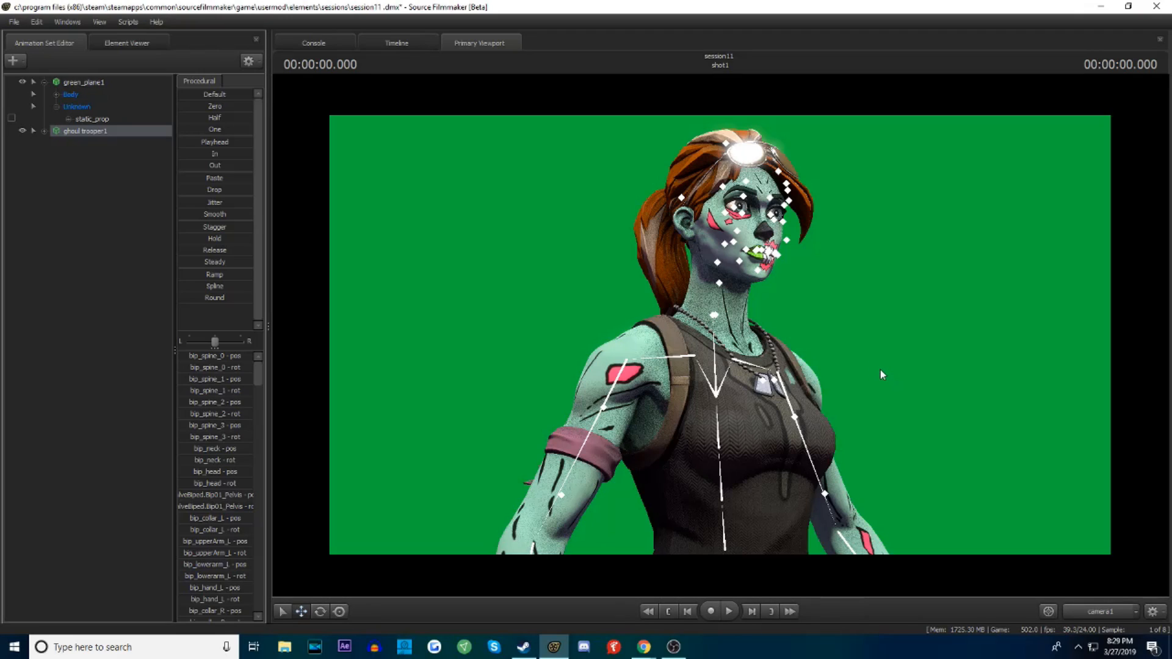
{"action": "left_click_drag", "start_coordinate": [878, 337], "coordinate": [878, 337]}
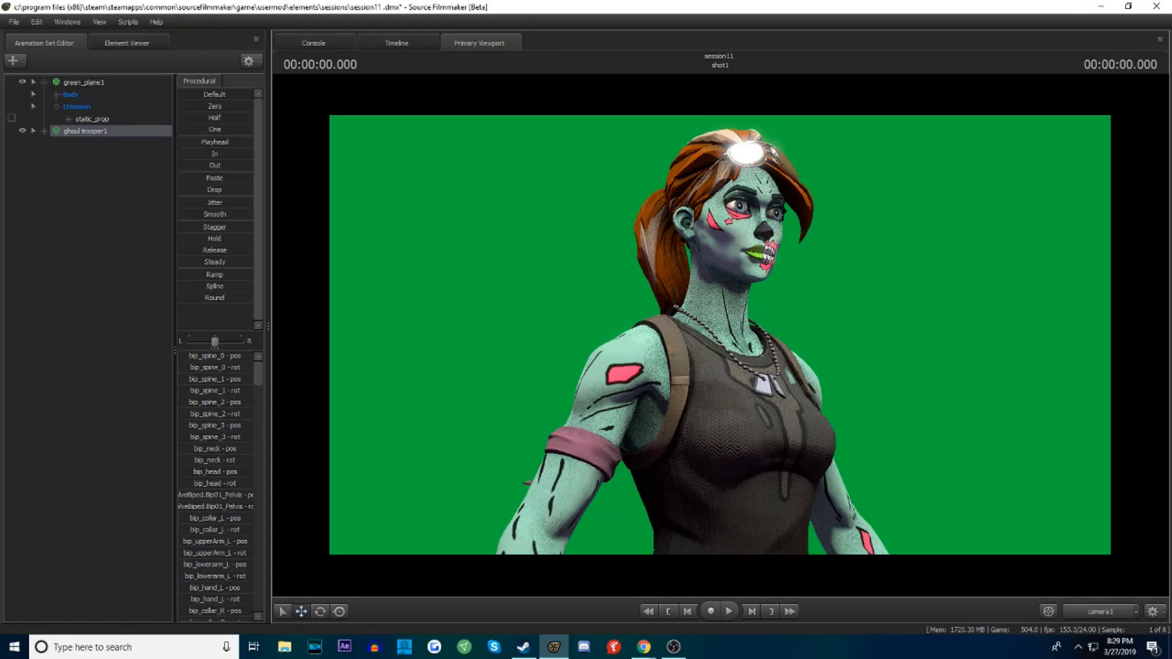
{"action": "key", "text": "x"}
{"action": "left_click_drag", "start_coordinate": [878, 337], "coordinate": [857, 359]}
{"action": "key", "text": "d"}
{"action": "key", "text": "z"}
{"action": "key", "text": "x"}
{"action": "key", "text": "z"}
{"action": "key", "text": "ctrl+z"}
{"action": "key", "text": "x"}
{"action": "left_click_drag", "start_coordinate": [907, 572], "coordinate": [946, 520]}
{"action": "key", "text": "z"}
{"action": "key", "text": "d"}
{"action": "key", "text": "a"}
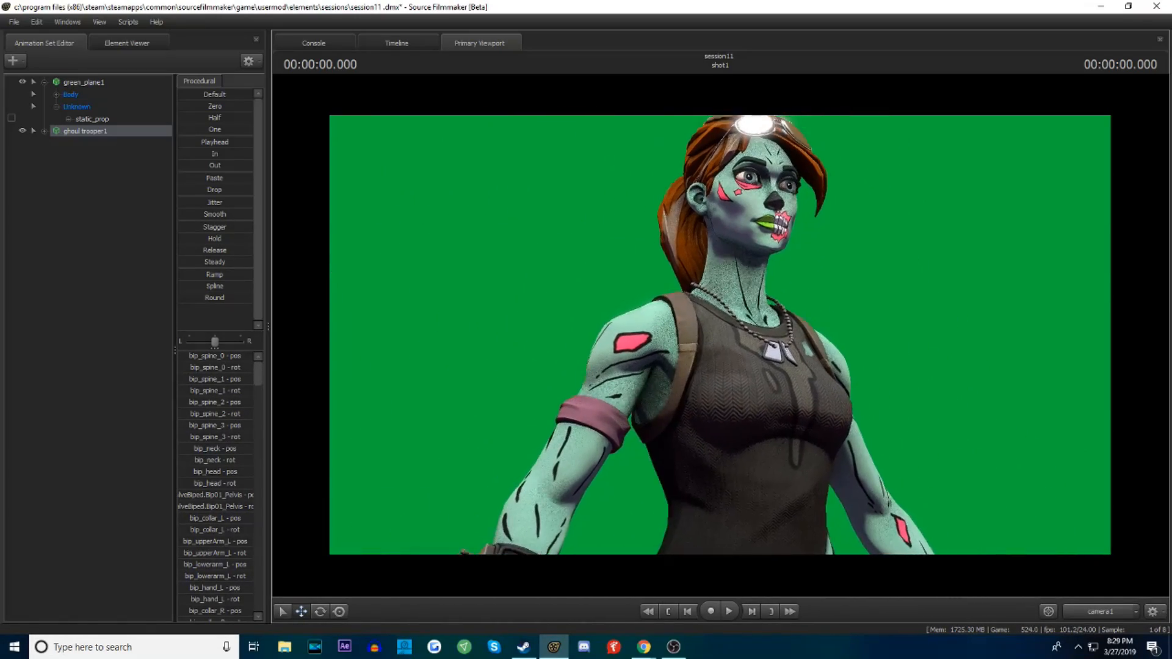
{"action": "key", "text": "s"}
{"action": "key", "text": "w"}
{"action": "key", "text": "w"}
{"action": "left_click_drag", "start_coordinate": [780, 489], "coordinate": [779, 479]}
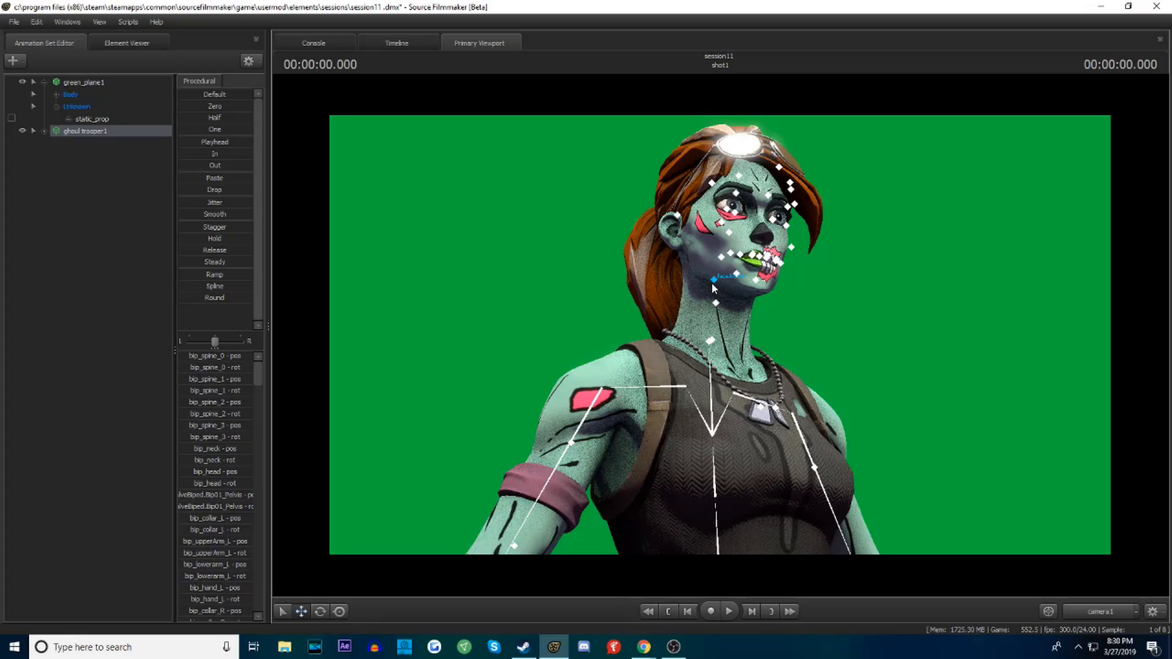
Select the ghoul trooper's neck_02 control and rotate it to turn the head toward the camera
{"action": "left_click", "coordinate": [716, 302]}
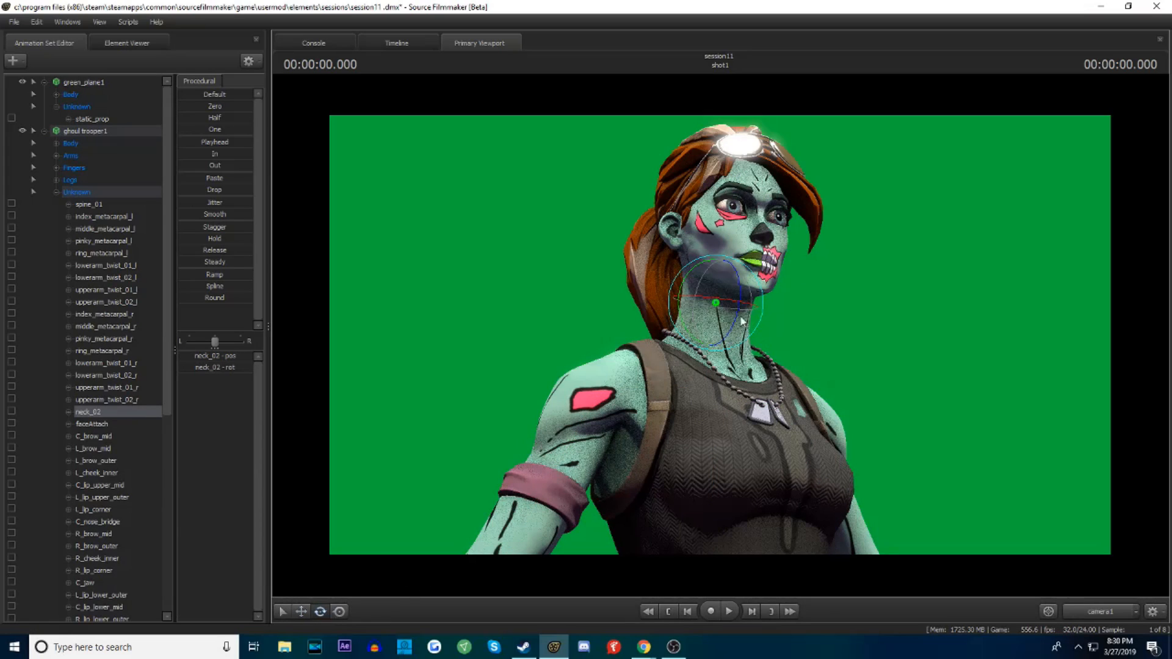
{"action": "left_click_drag", "start_coordinate": [740, 295], "coordinate": [688, 327]}
{"action": "left_click_drag", "start_coordinate": [760, 300], "coordinate": [760, 328]}
{"action": "left_click_drag", "start_coordinate": [826, 368], "coordinate": [811, 347]}
{"action": "left_click_drag", "start_coordinate": [757, 308], "coordinate": [738, 299]}
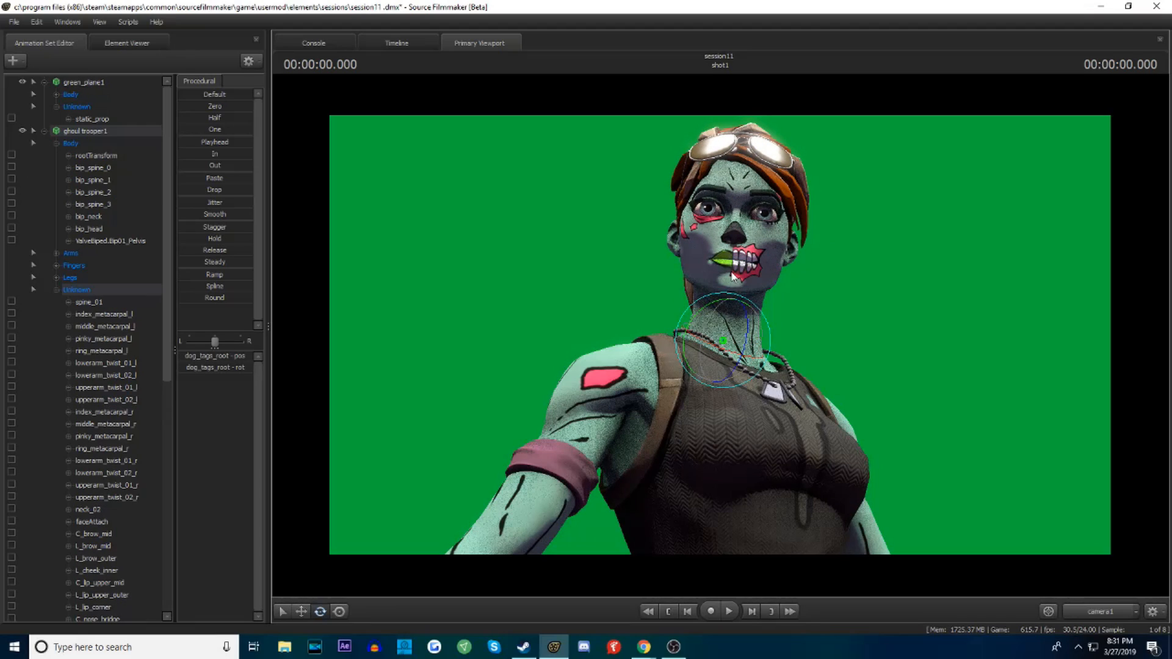
Select the bip_head control and rotate it to tilt and turn the ghoul trooper's head to the side
{"action": "key", "text": "ctrl"}
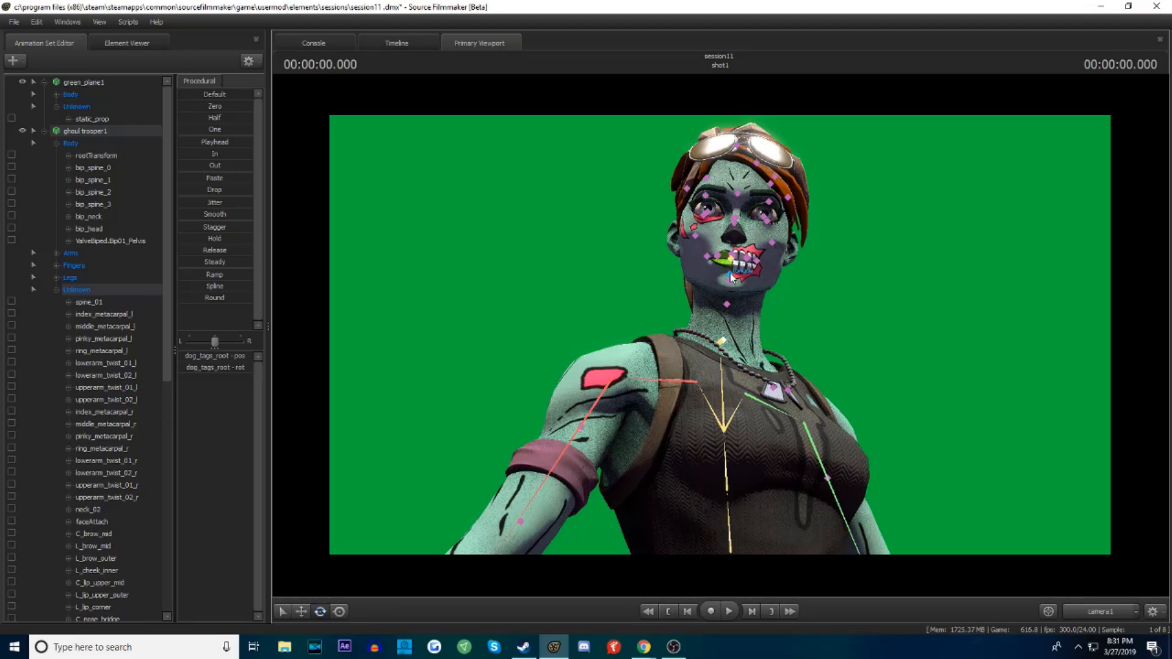
{"action": "left_click", "coordinate": [736, 269]}
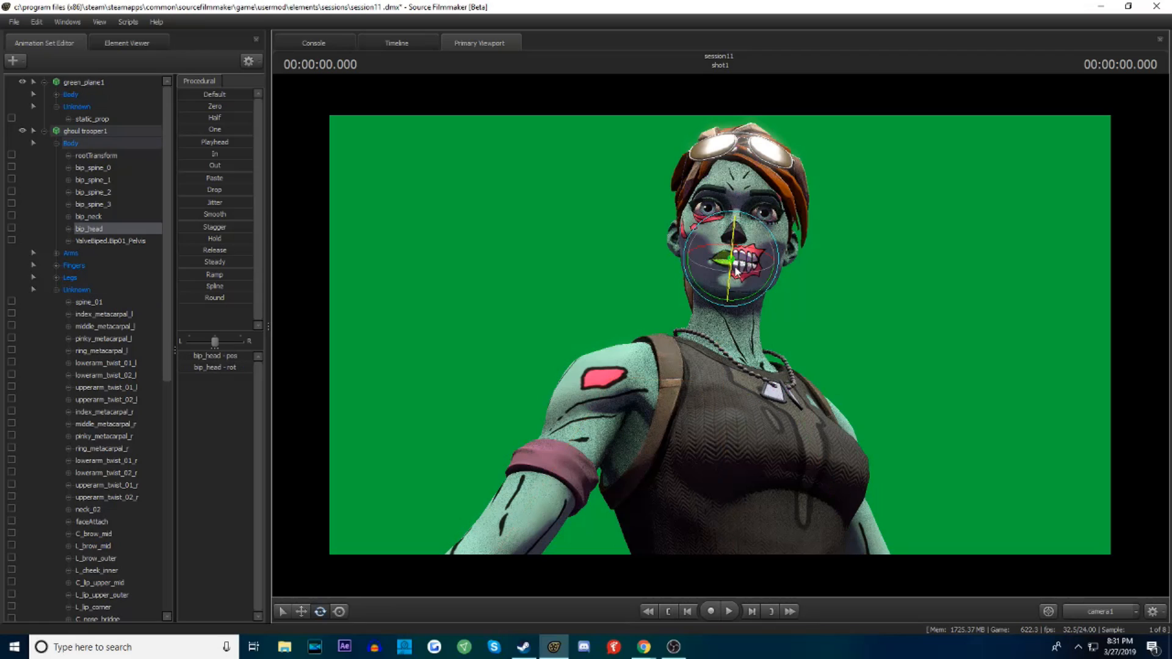
{"action": "left_click_drag", "start_coordinate": [735, 252], "coordinate": [737, 241]}
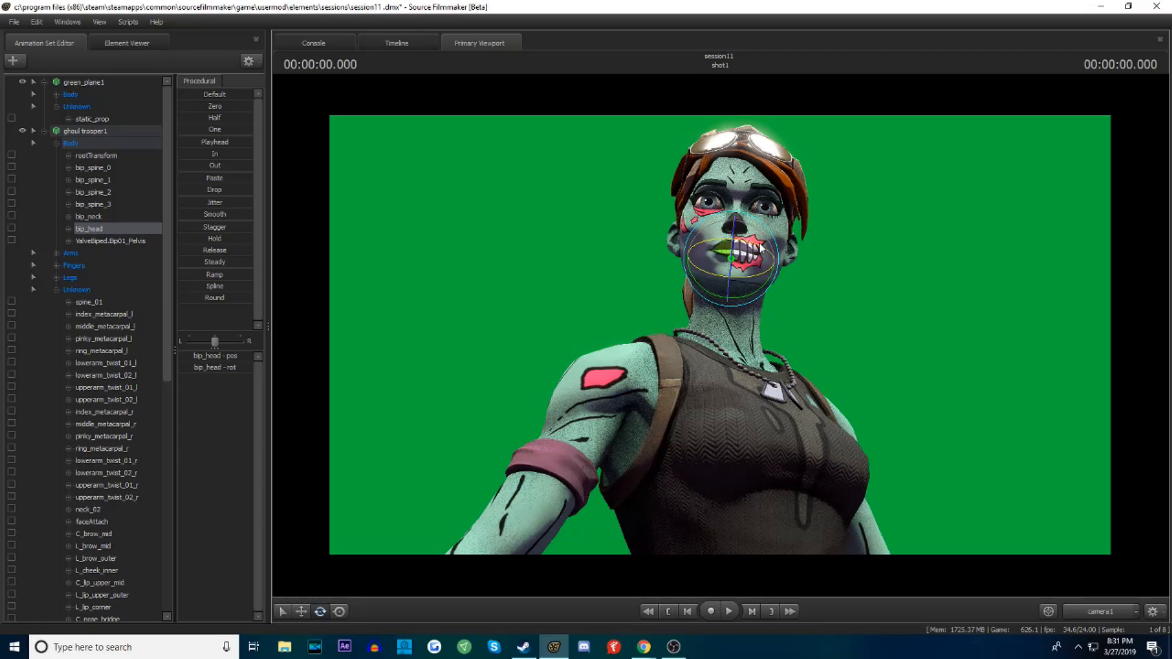
{"action": "left_click_drag", "start_coordinate": [768, 255], "coordinate": [746, 235]}
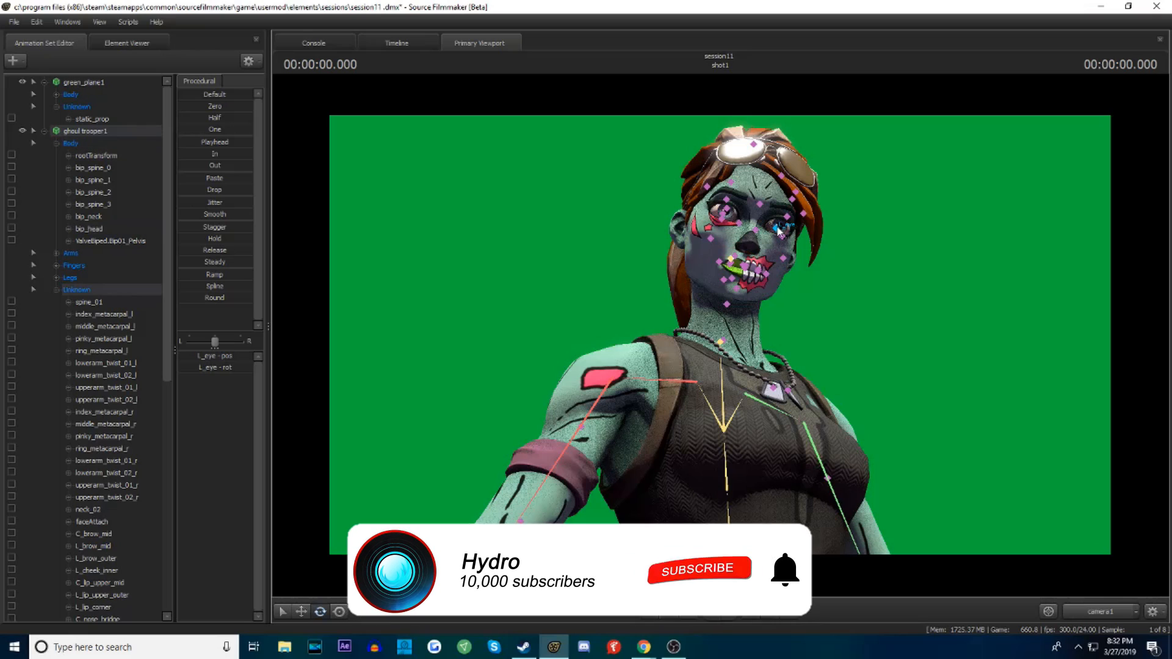
Rotate the ghoul trooper's L_eye and R_eye controls in turn to aim both eyes
{"action": "left_click", "coordinate": [801, 231]}
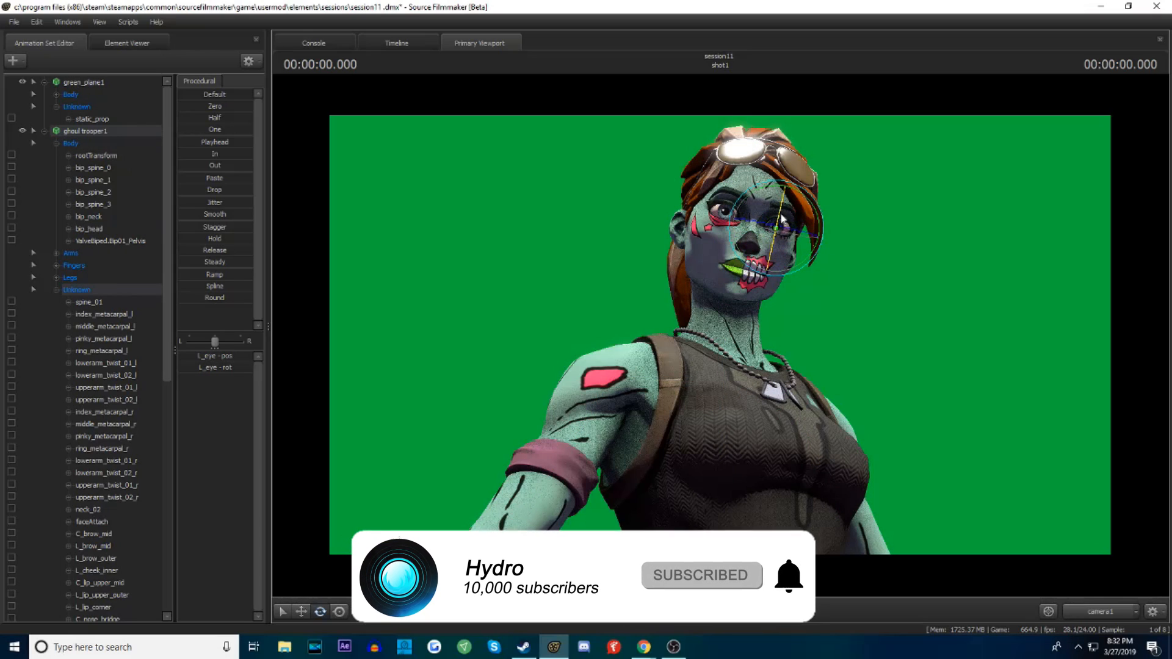
{"action": "key", "text": "ctrl"}
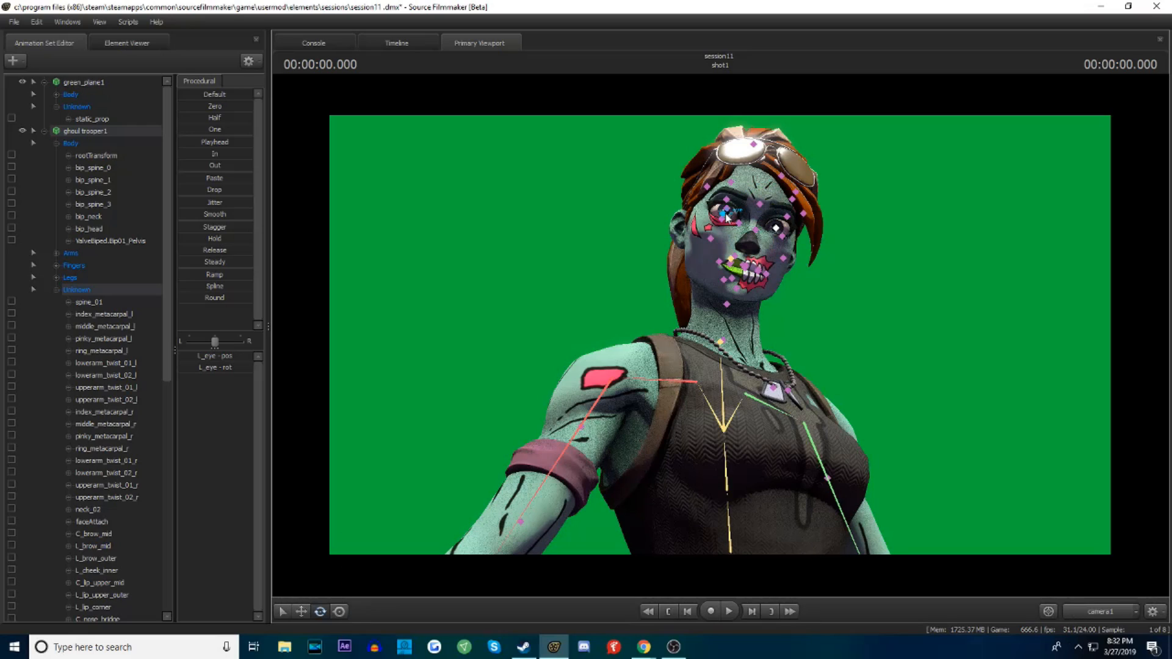
{"action": "left_click", "coordinate": [725, 214]}
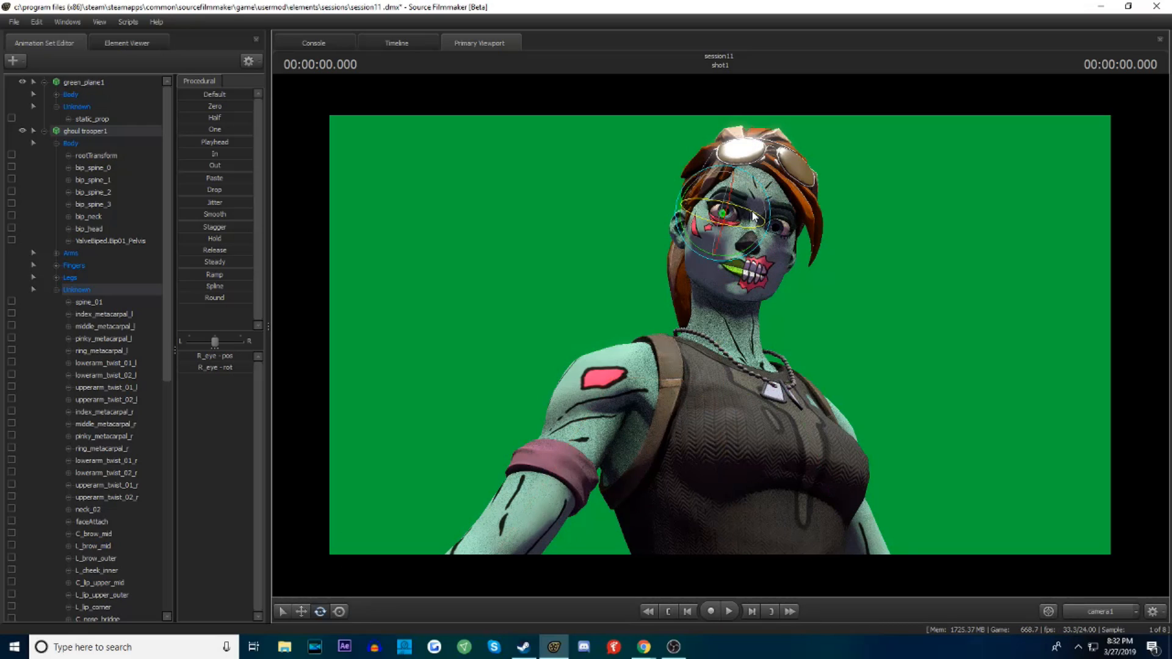
{"action": "key", "text": "q"}
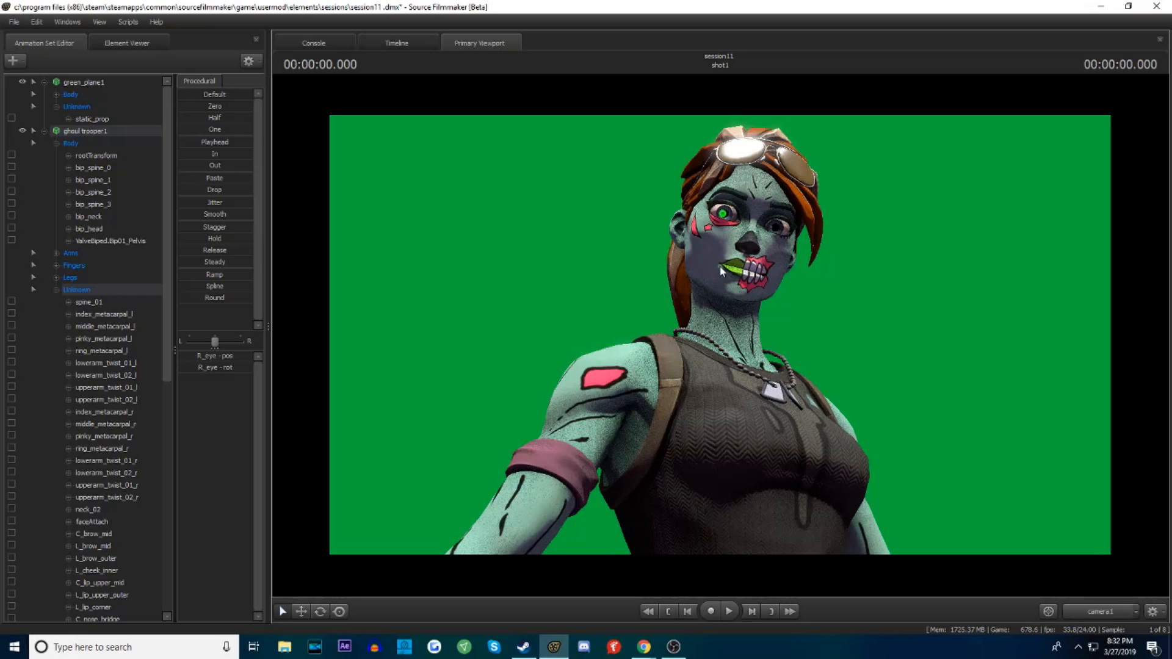
Move the R_lip_corner control up and toward the cheek to shape a one-sided smirk, fine-tuning its position and rotation
{"action": "left_click", "coordinate": [722, 267], "text": "ctrl"}
{"action": "left_click", "coordinate": [303, 612]}
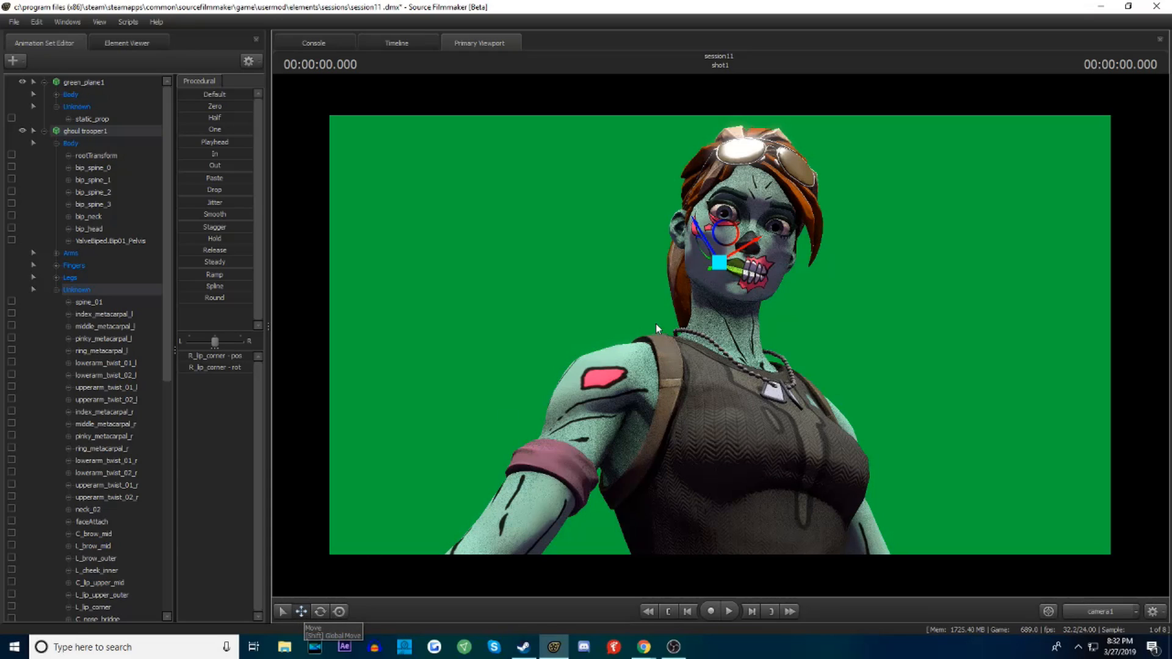
{"action": "left_click_drag", "start_coordinate": [705, 238], "coordinate": [705, 225]}
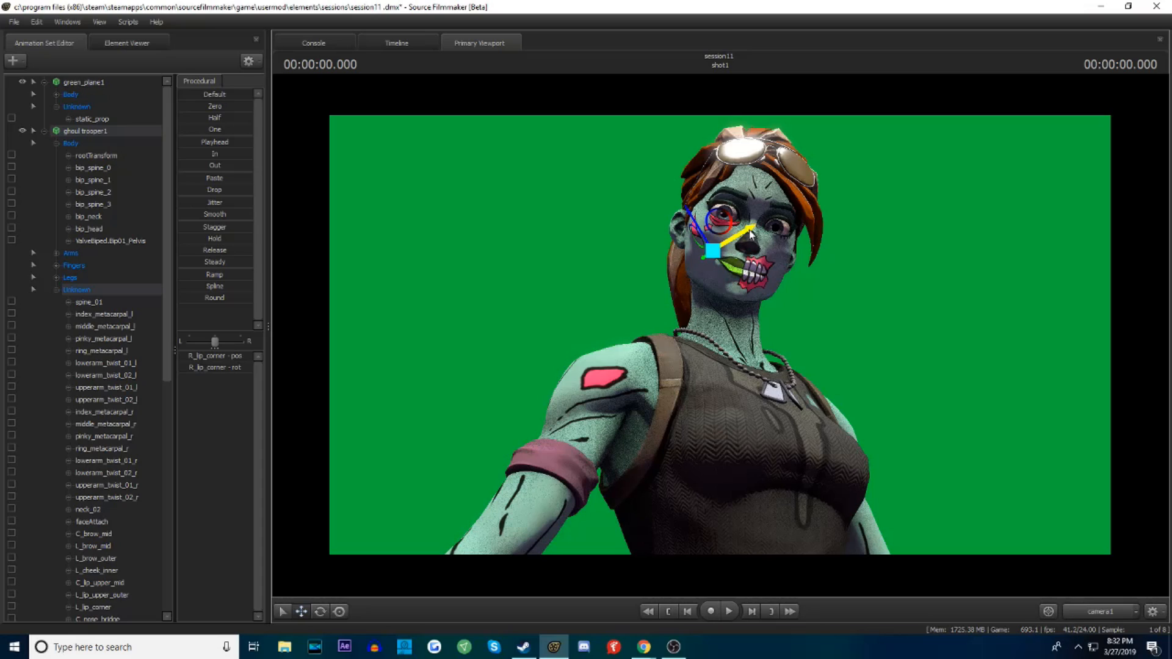
{"action": "left_click", "coordinate": [320, 611]}
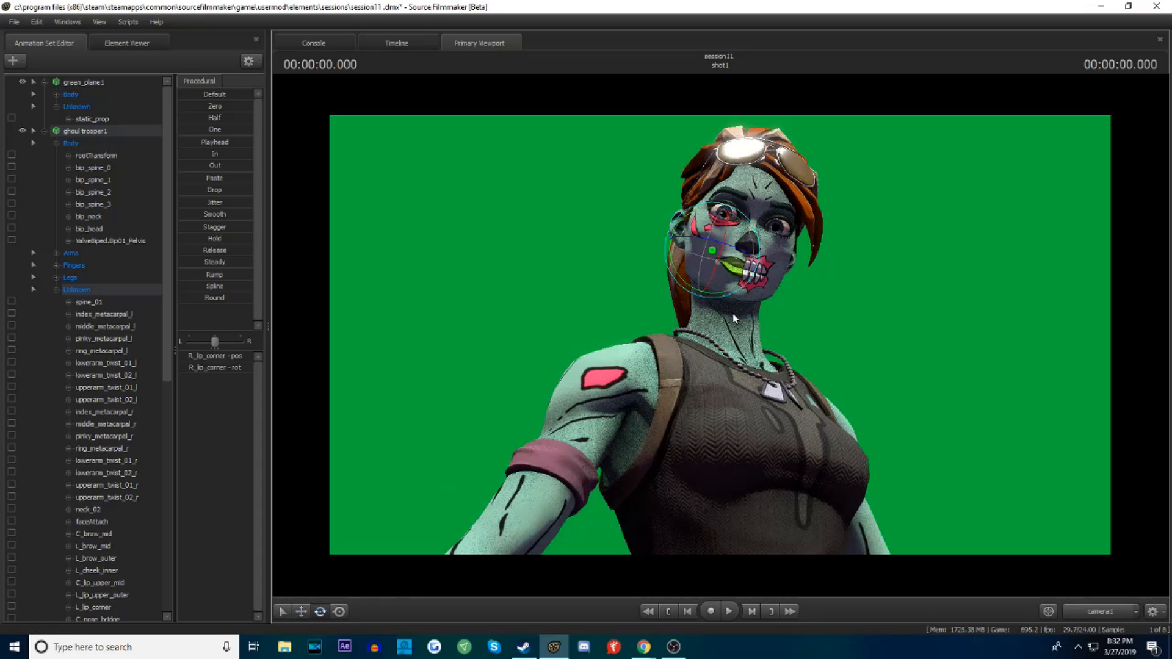
{"action": "key", "text": "w"}
{"action": "left_click_drag", "start_coordinate": [688, 212], "coordinate": [682, 204]}
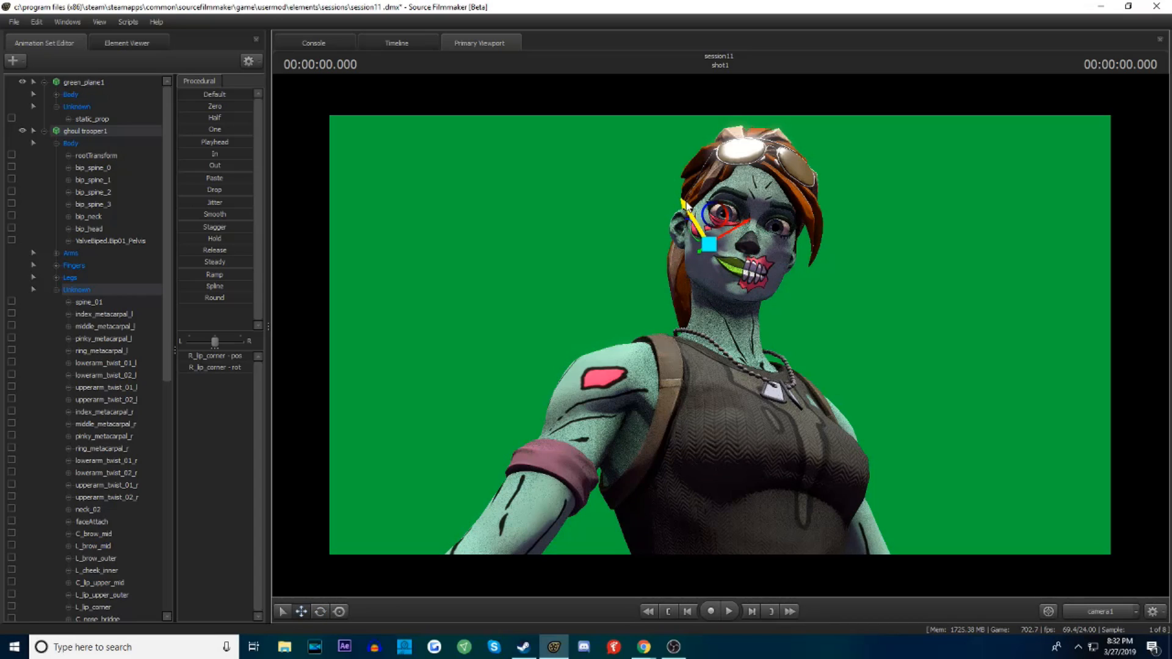
{"action": "left_click", "coordinate": [320, 611]}
{"action": "mouse_move", "coordinate": [721, 289]}
{"action": "left_mouse_down"}
{"action": "mouse_move", "coordinate": [702, 292]}
{"action": "mouse_move", "coordinate": [726, 284]}
{"action": "left_mouse_up"}
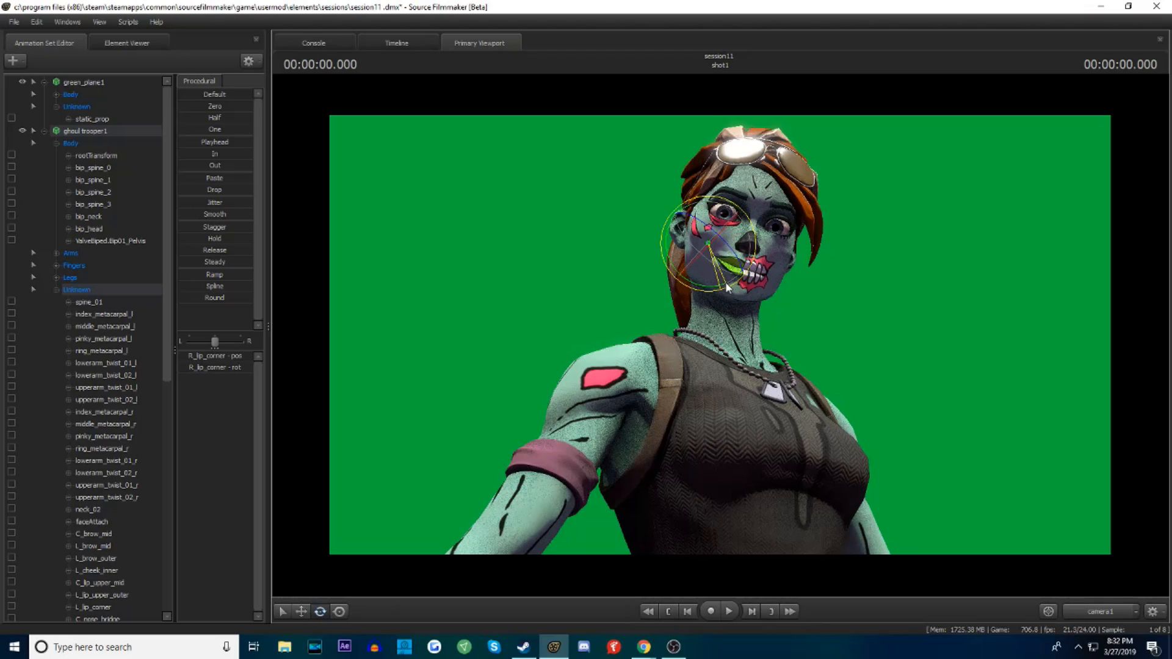
{"action": "left_click", "coordinate": [301, 611]}
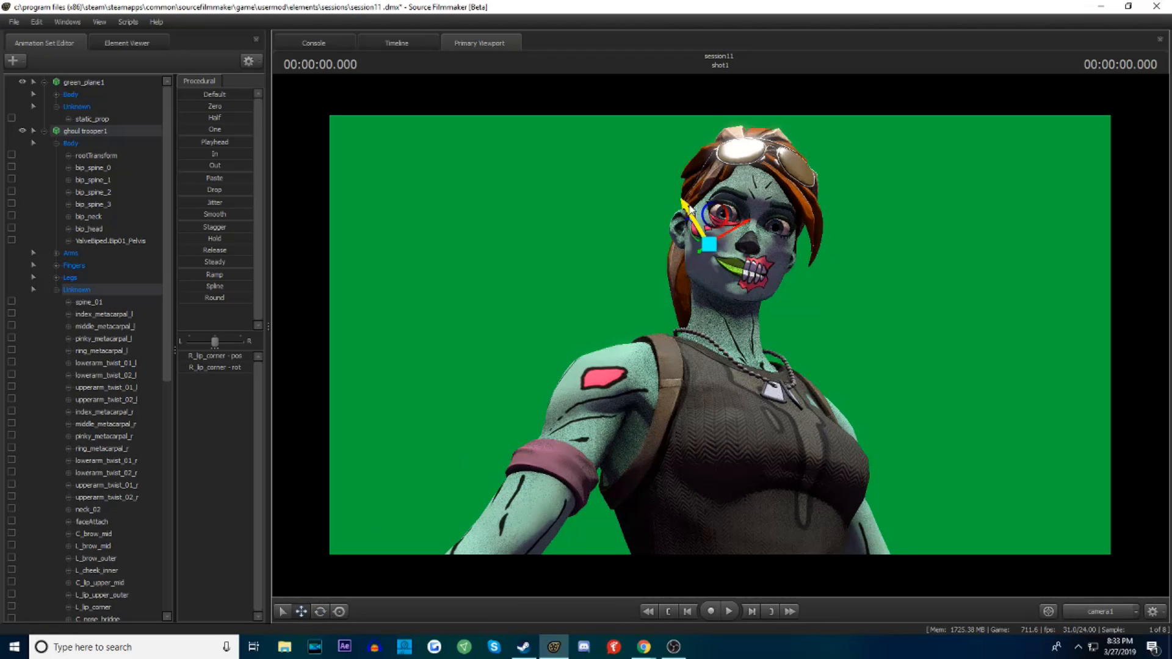
{"action": "left_click_drag", "start_coordinate": [688, 207], "coordinate": [737, 236]}
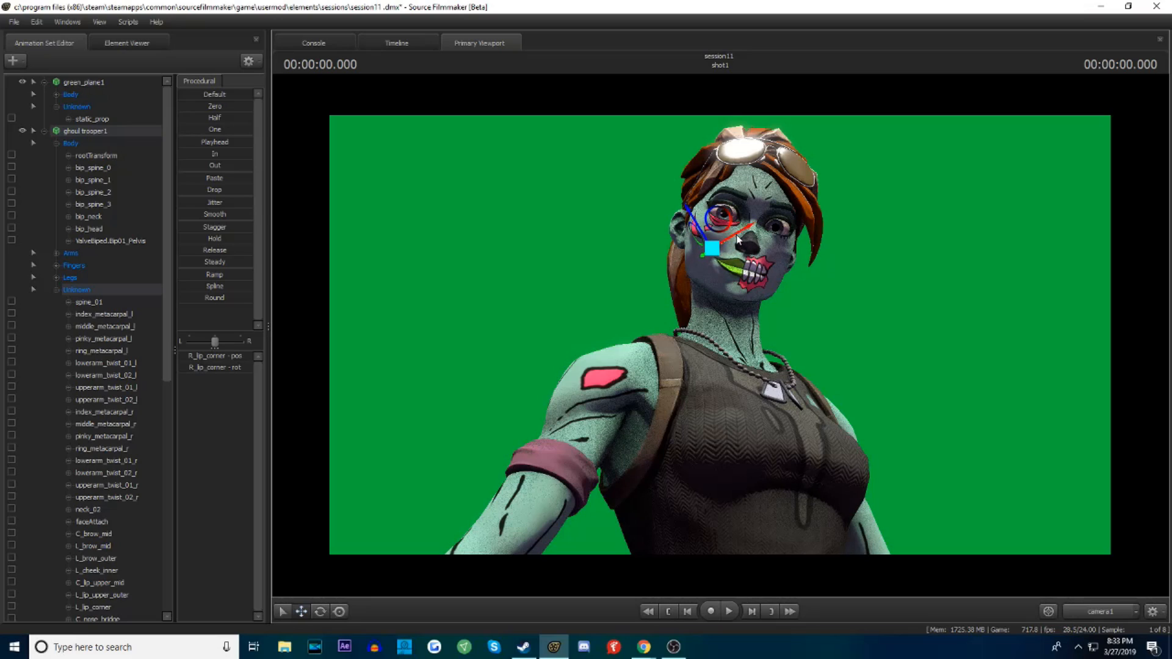
Lower the C_brow_mid control and adjust the L_brow_mid and R_brow_mid controls to form an angry frown
{"action": "key", "text": "ctrl"}
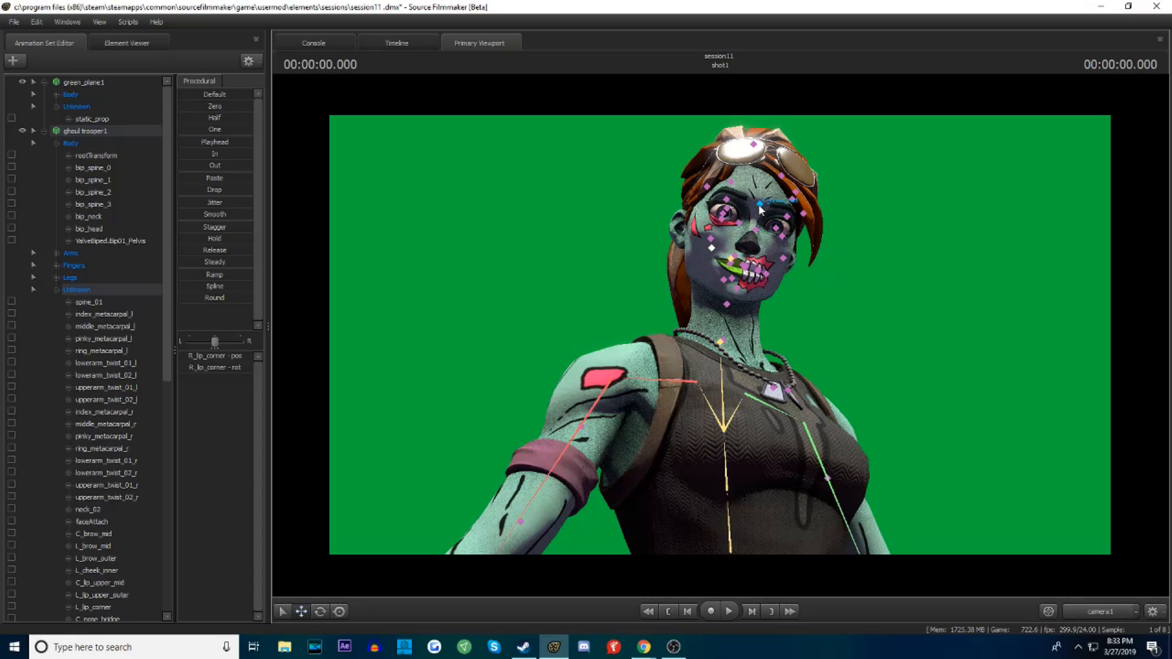
{"action": "left_click", "coordinate": [761, 208]}
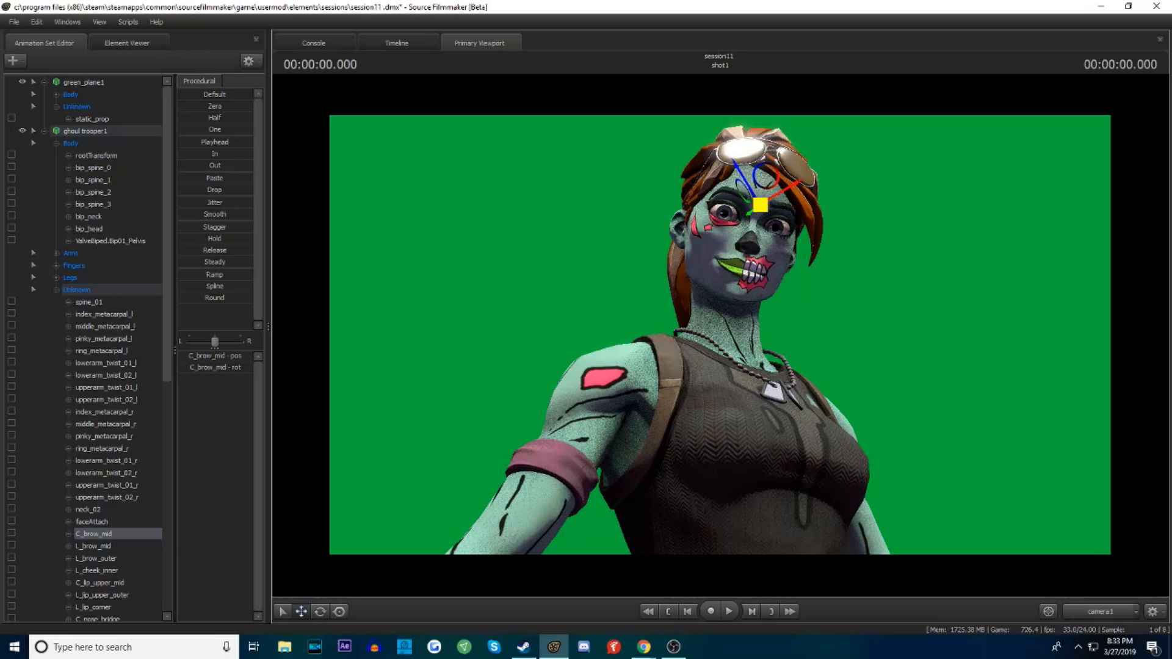
{"action": "left_click", "coordinate": [792, 201], "text": "ctrl"}
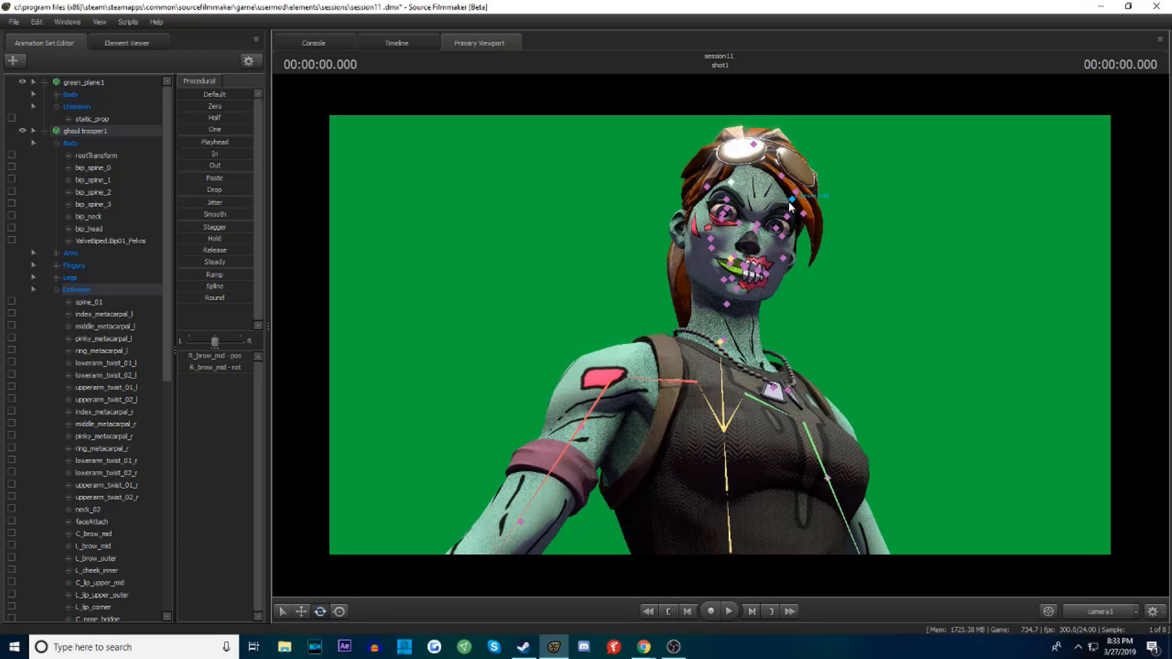
{"action": "left_click", "coordinate": [792, 201], "text": "ctrl"}
{"action": "left_click_drag", "start_coordinate": [779, 247], "coordinate": [793, 246]}
{"action": "left_click", "coordinate": [758, 224], "text": "ctrl"}
{"action": "left_click", "coordinate": [302, 611]}
{"action": "left_click_drag", "start_coordinate": [757, 226], "coordinate": [759, 220]}
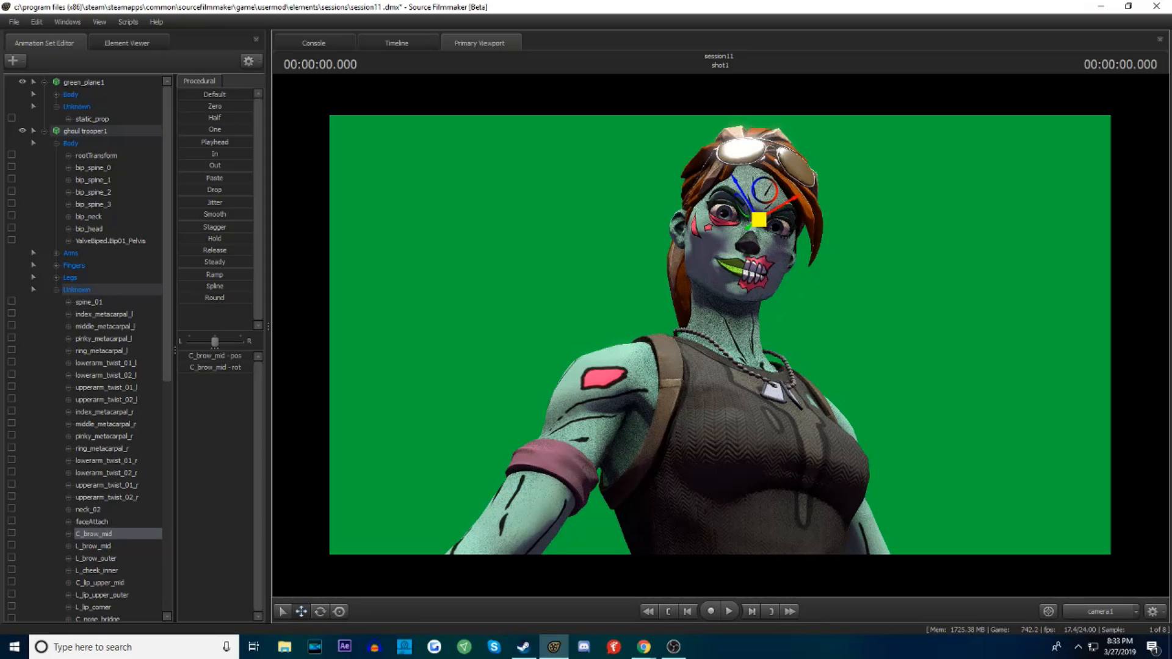
Lower the left eye's upper mid eyelid control slightly and select the R_eye control
{"action": "left_click", "coordinate": [282, 615]}
{"action": "left_click", "coordinate": [787, 217]}
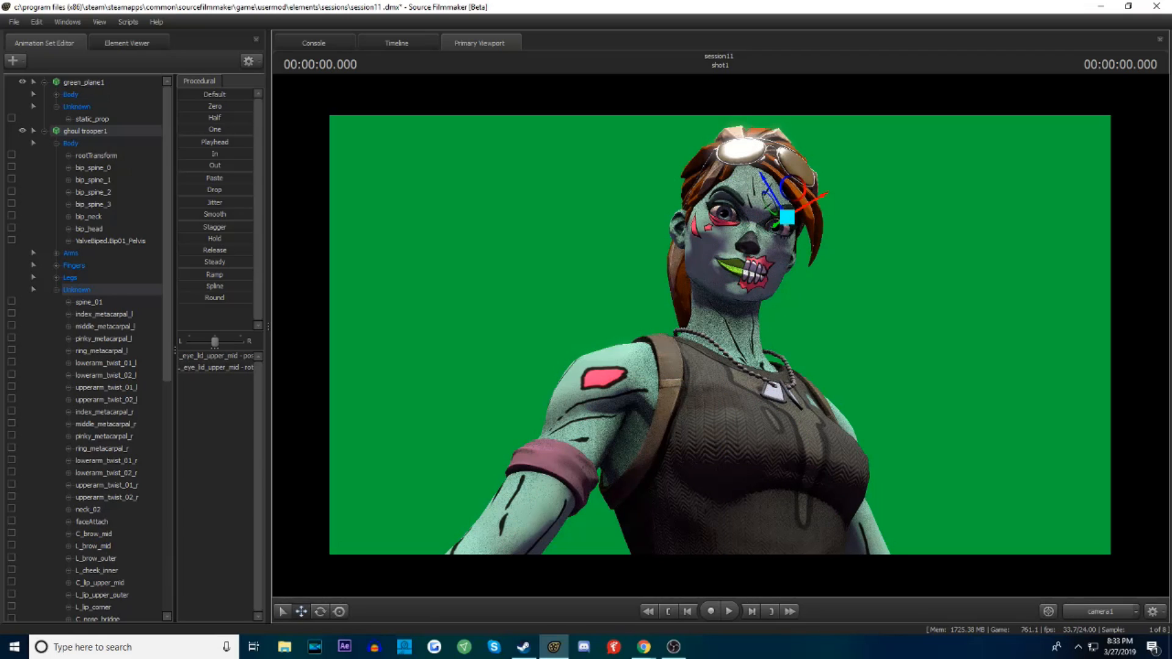
{"action": "left_click_drag", "start_coordinate": [787, 217], "coordinate": [786, 219]}
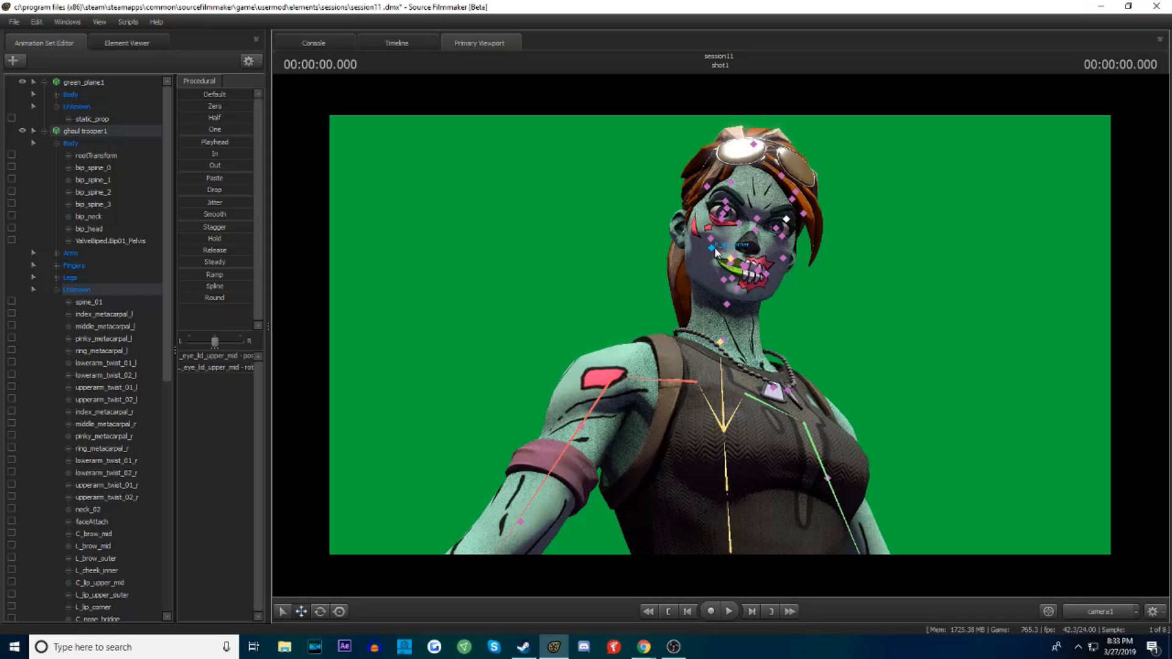
{"action": "left_click", "coordinate": [723, 210], "text": "ctrl"}
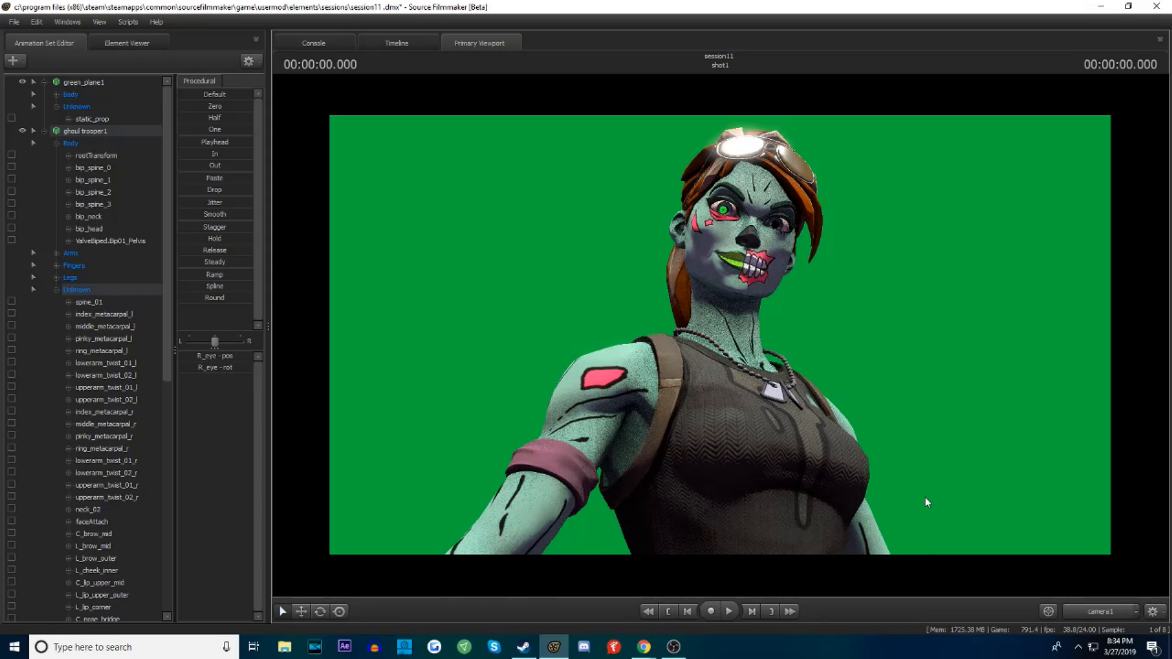
Switch to the Work Camera and examine the ghoul trooper's head and upper body, comparing with the camera1 shot
{"action": "left_click", "coordinate": [1109, 613]}
{"action": "left_click_drag", "start_coordinate": [905, 354], "coordinate": [880, 357]}
{"action": "key", "text": "s"}
{"action": "key", "text": "d"}
{"action": "key", "text": "a"}
{"action": "key", "text": "w"}
{"action": "key", "text": "w"}
{"action": "key", "text": "s"}
{"action": "key", "text": "w"}
{"action": "left_click_drag", "start_coordinate": [757, 390], "coordinate": [756, 373]}
{"action": "key", "text": "s"}
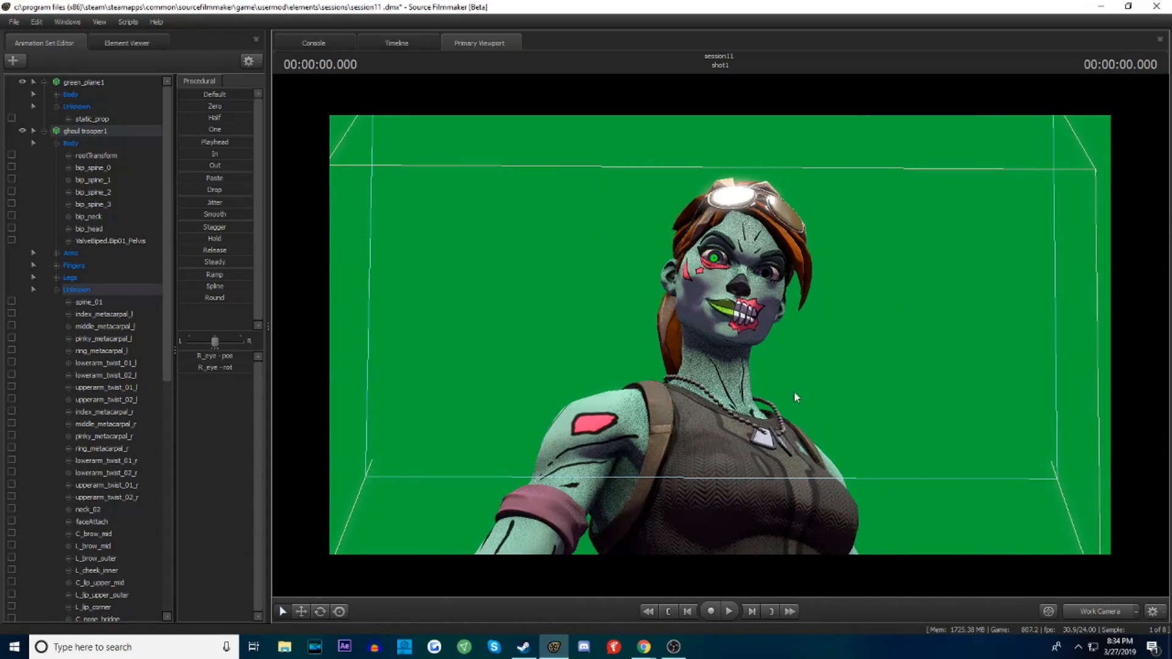
{"action": "left_click", "coordinate": [1106, 616]}
{"action": "left_click", "coordinate": [1105, 615]}
{"action": "left_click", "coordinate": [1105, 615]}
{"action": "left_click", "coordinate": [1105, 615]}
In the Work Camera, bring the right arm into view and rotate bip_upperArm_R to swing the upper arm away from the body
{"action": "key", "text": "s"}
{"action": "left_click_drag", "start_coordinate": [904, 397], "coordinate": [825, 440]}
{"action": "key", "text": "d"}
{"action": "key", "text": "w"}
{"action": "key", "text": "w"}
{"action": "key", "text": "a"}
{"action": "left_click", "coordinate": [1079, 612]}
{"action": "left_click", "coordinate": [1091, 614]}
{"action": "key", "text": "w"}
{"action": "mouse_move", "coordinate": [719, 290]}
{"action": "left_mouse_down"}
{"action": "mouse_move", "coordinate": [727, 238]}
{"action": "mouse_move", "coordinate": [721, 284]}
{"action": "left_mouse_up"}
{"action": "key", "text": "w"}
{"action": "key", "text": "ctrl"}
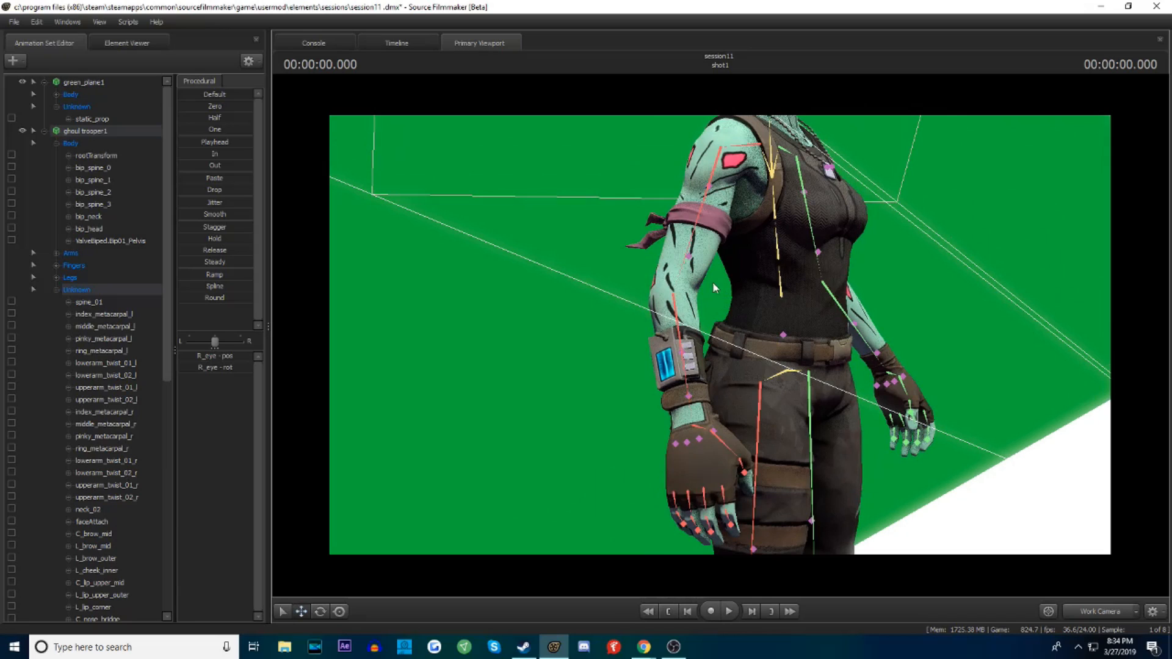
{"action": "left_click", "coordinate": [688, 261]}
{"action": "left_click", "coordinate": [320, 612]}
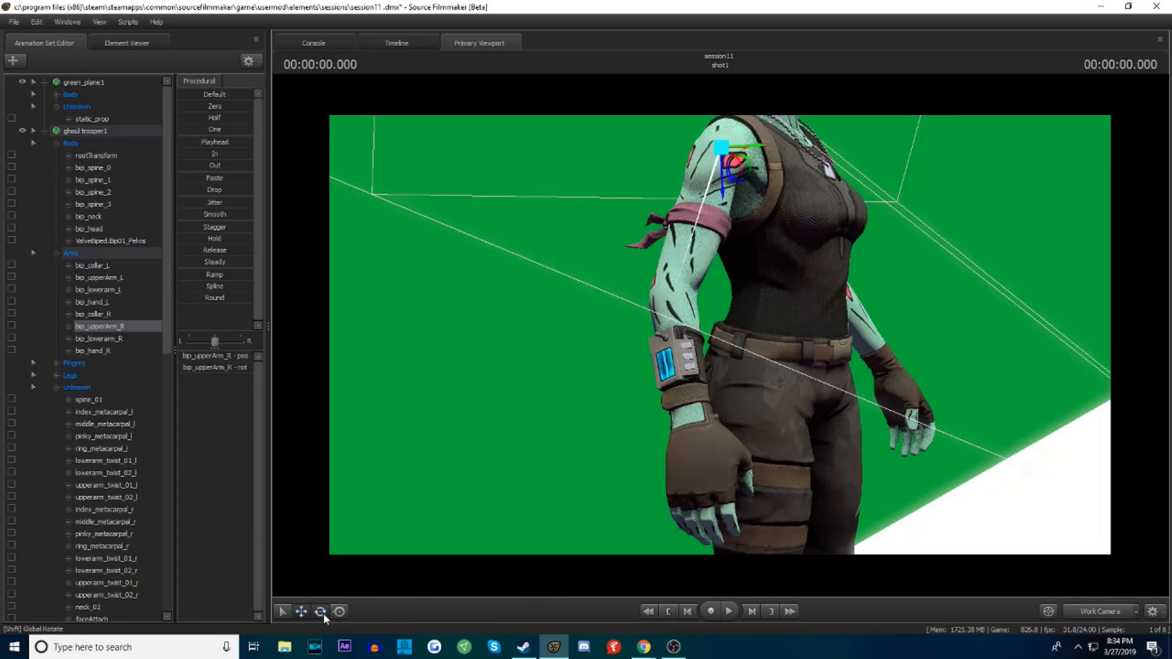
{"action": "mouse_move", "coordinate": [745, 177]}
{"action": "left_mouse_down"}
{"action": "mouse_move", "coordinate": [666, 162]}
{"action": "mouse_move", "coordinate": [702, 257]}
{"action": "mouse_move", "coordinate": [616, 202]}
{"action": "mouse_move", "coordinate": [785, 156]}
{"action": "mouse_move", "coordinate": [739, 168]}
{"action": "left_mouse_up"}
{"action": "left_click_drag", "start_coordinate": [739, 168], "coordinate": [691, 162], "text": "alt"}
Rotate bip_lowerarm_R to bend the elbow and bring the hand toward the hip, and return to camera1
{"action": "left_click", "coordinate": [616, 287], "text": "ctrl"}
{"action": "left_click_drag", "start_coordinate": [631, 317], "coordinate": [726, 305]}
{"action": "left_click", "coordinate": [1104, 611]}
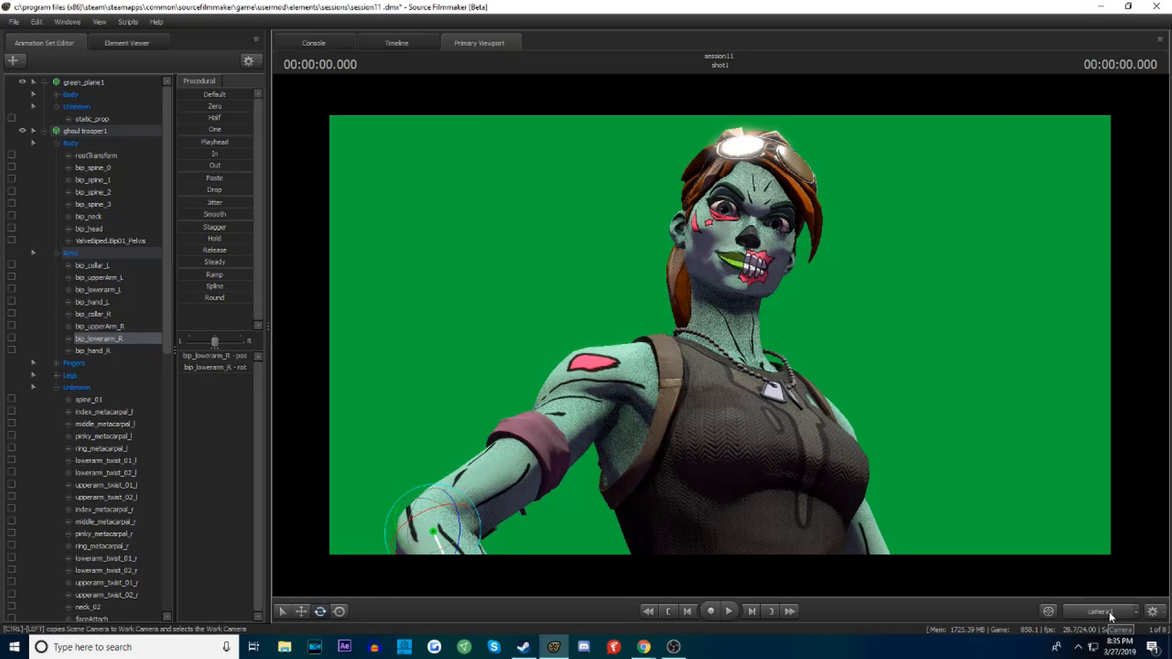
Adjust bip_hand_R and bip_lowerarm_R to rest the right hand on the hip, and reframe camera1 on the head and torso
{"action": "key", "text": "s"}
{"action": "left_click_drag", "start_coordinate": [954, 412], "coordinate": [721, 336]}
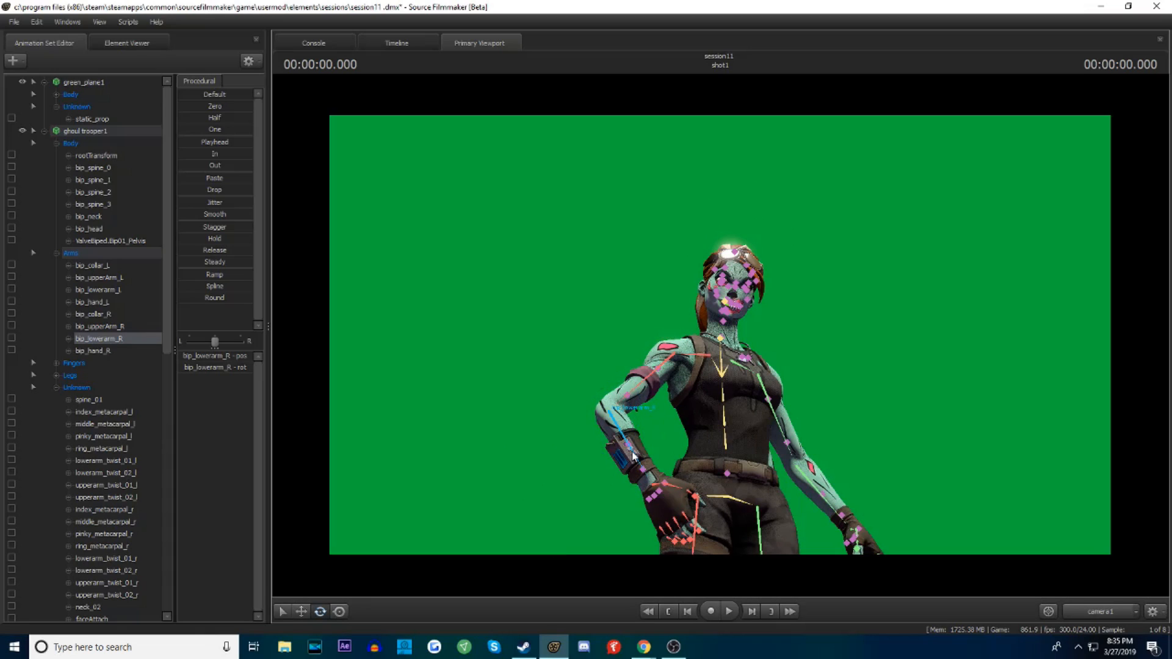
{"action": "left_click_drag", "start_coordinate": [609, 441], "coordinate": [652, 491]}
{"action": "left_click", "coordinate": [652, 492]}
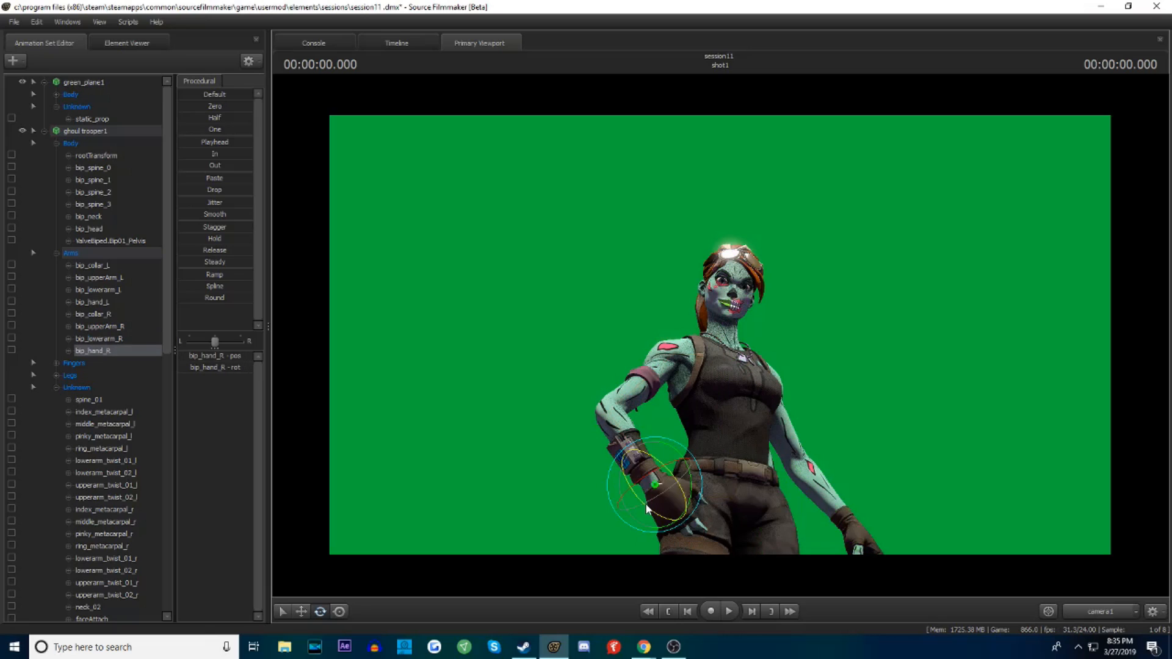
{"action": "left_click", "coordinate": [604, 436]}
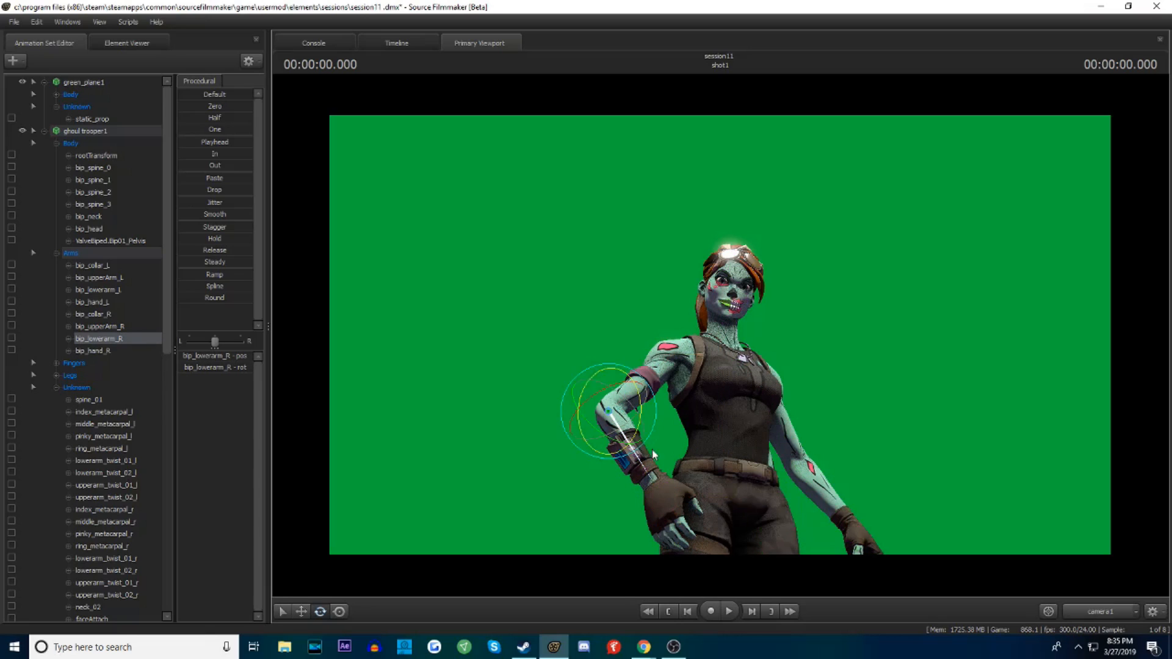
{"action": "left_click_drag", "start_coordinate": [605, 436], "coordinate": [720, 335]}
{"action": "key", "text": "w"}
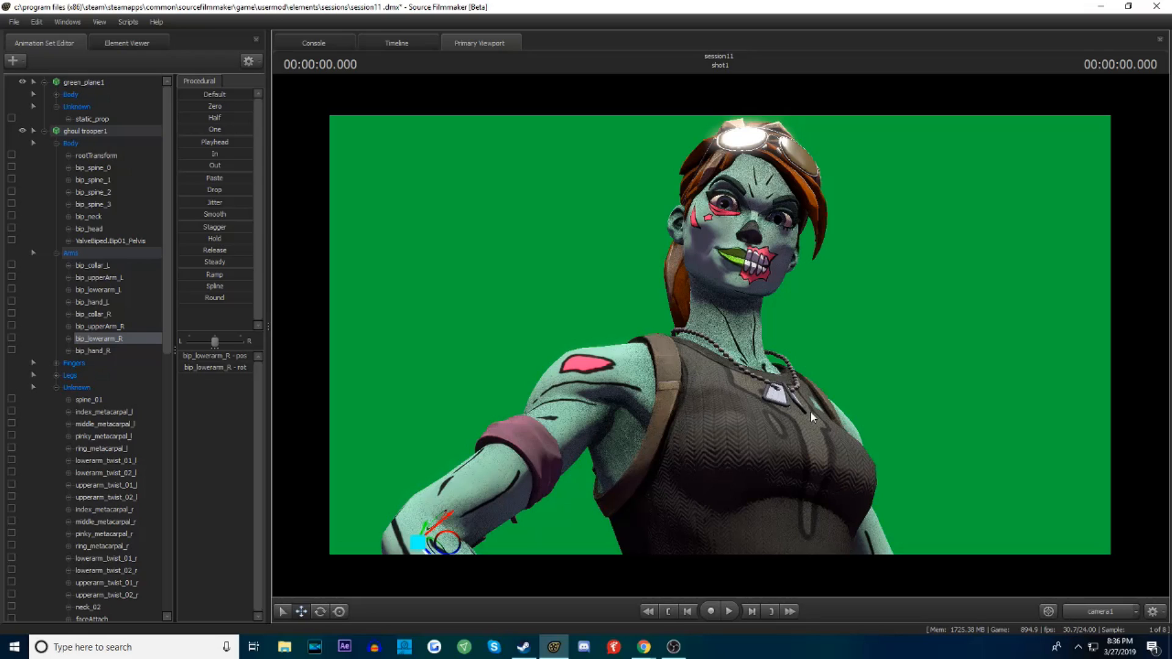
Collapse the ghoul trooper and green plane control lists in the animation set tree
{"action": "left_click", "coordinate": [44, 132]}
{"action": "left_click", "coordinate": [83, 212]}
{"action": "left_click", "coordinate": [44, 82]}
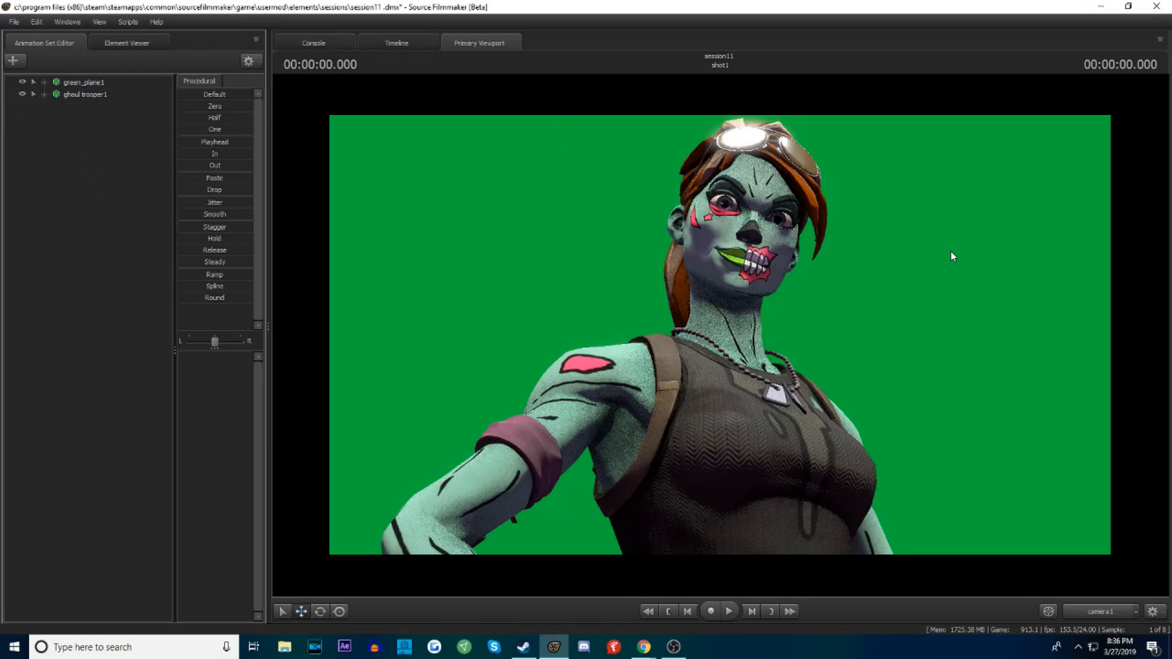
Pull camera1 back to show the ghoul trooper's pose and create an animation set for a new light
{"action": "key", "text": "s"}
{"action": "left_click_drag", "start_coordinate": [874, 270], "coordinate": [720, 335]}
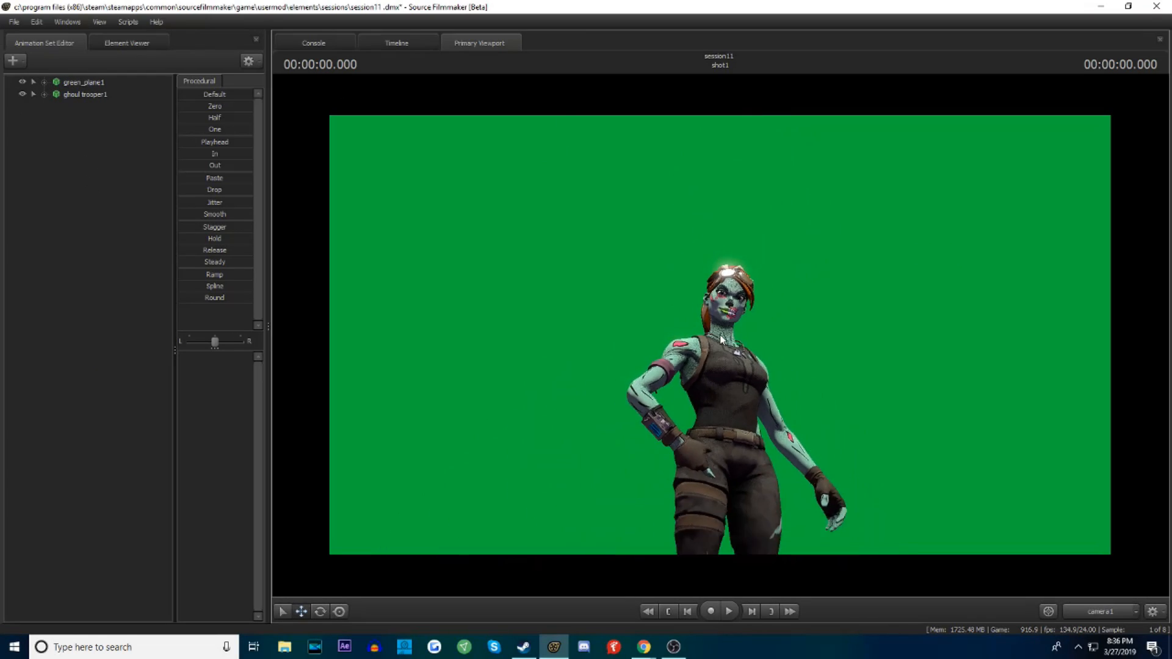
{"action": "right_click", "coordinate": [71, 184]}
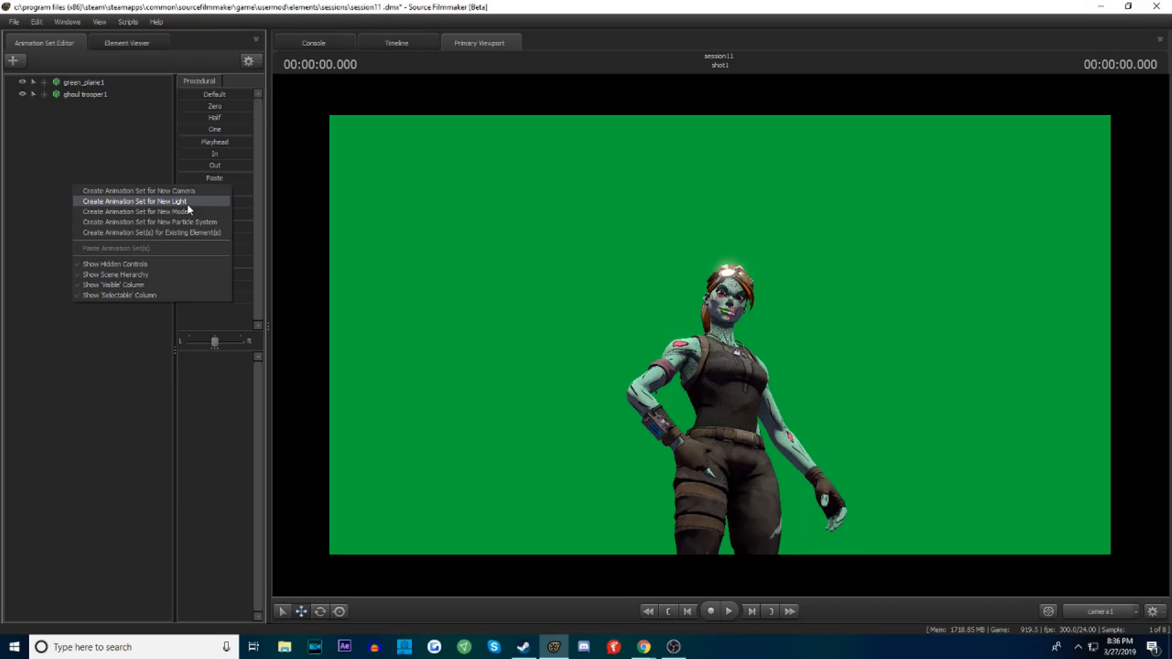
{"action": "left_click", "coordinate": [150, 202]}
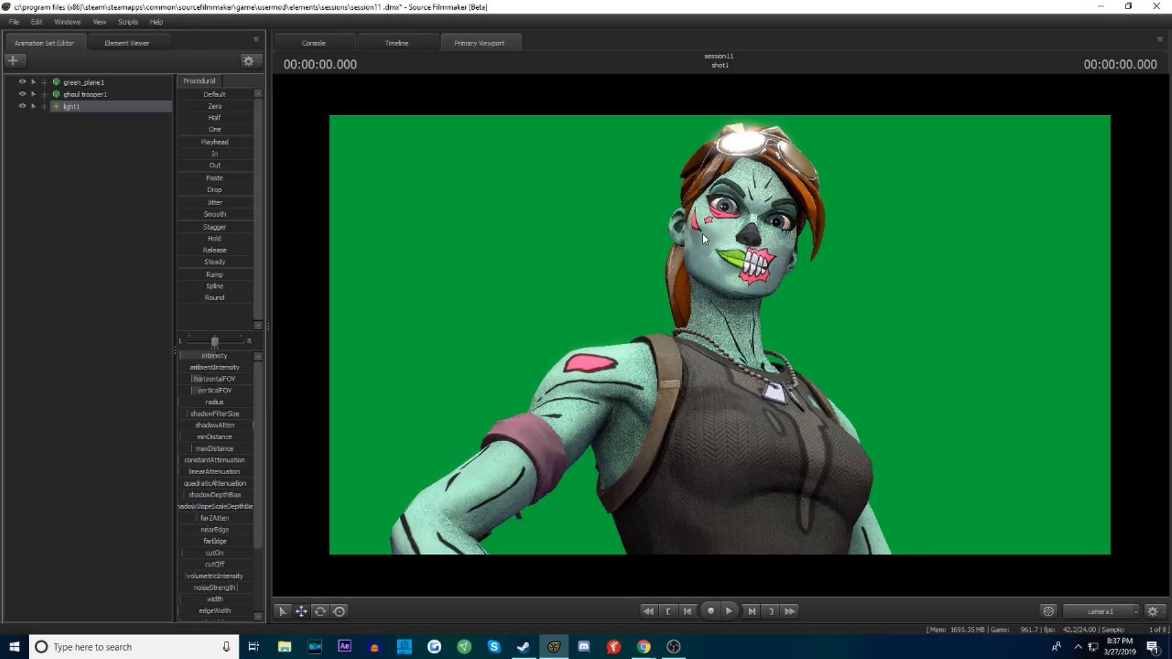
Move camera1 behind the ghoul trooper and create a second light from that viewpoint
{"action": "left_click_drag", "start_coordinate": [491, 297], "coordinate": [736, 269]}
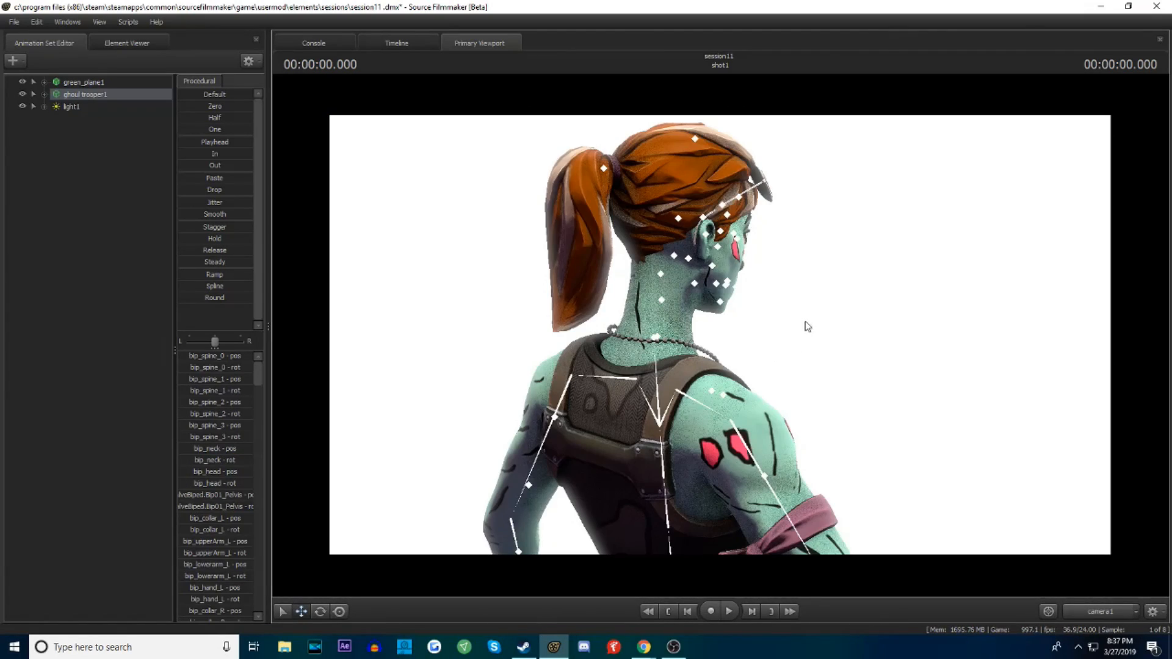
{"action": "left_click_drag", "start_coordinate": [832, 340], "coordinate": [851, 334]}
{"action": "left_click_drag", "start_coordinate": [720, 336], "coordinate": [692, 333]}
{"action": "left_click", "coordinate": [620, 315]}
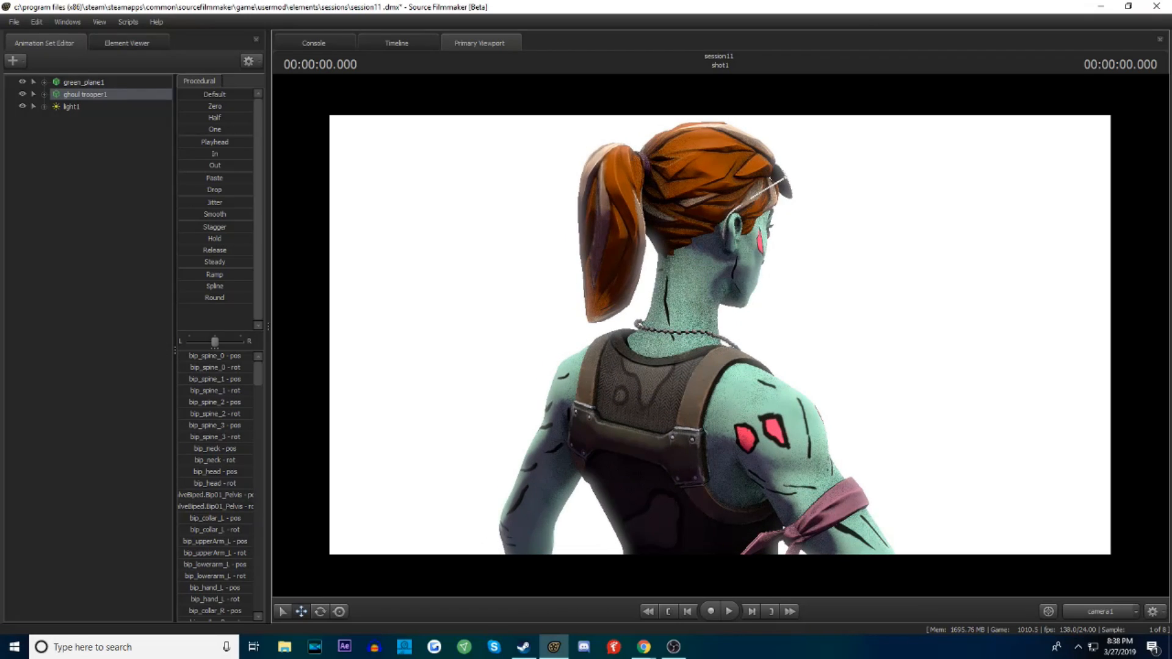
{"action": "right_click", "coordinate": [71, 189]}
{"action": "left_click", "coordinate": [189, 203]}
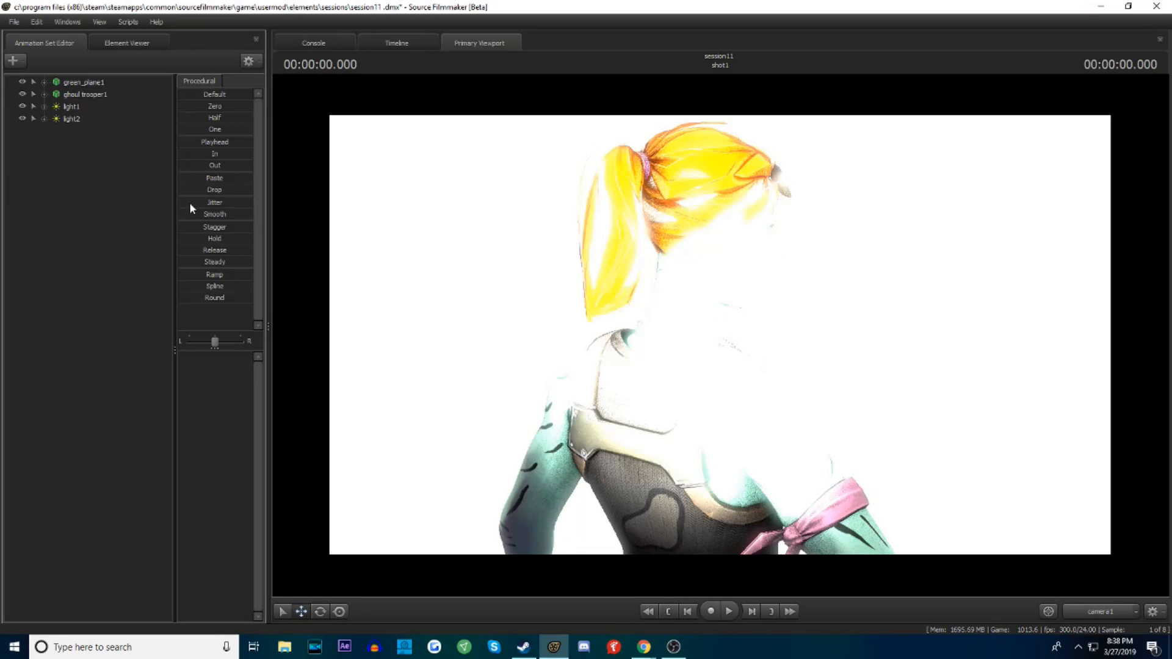
Fly camera1 around to another position about the ghoul trooper and create a third light
{"action": "left_click_drag", "start_coordinate": [434, 281], "coordinate": [757, 306]}
{"action": "key", "text": "w"}
{"action": "key", "text": "a"}
{"action": "key", "text": "d"}
{"action": "key", "text": "w"}
{"action": "left_click_drag", "start_coordinate": [470, 322], "coordinate": [536, 279]}
{"action": "key", "text": "a"}
{"action": "key", "text": "s"}
{"action": "right_click", "coordinate": [81, 249]}
{"action": "left_click", "coordinate": [205, 262]}
Return camera1 to the front view of the head and torso and reduce the intensity of light2
{"action": "mouse_move", "coordinate": [720, 336]}
{"action": "left_mouse_down"}
{"action": "mouse_move", "coordinate": [708, 336]}
{"action": "mouse_move", "coordinate": [728, 331]}
{"action": "mouse_move", "coordinate": [717, 344]}
{"action": "mouse_move", "coordinate": [723, 330]}
{"action": "left_mouse_up"}
{"action": "key", "text": "a"}
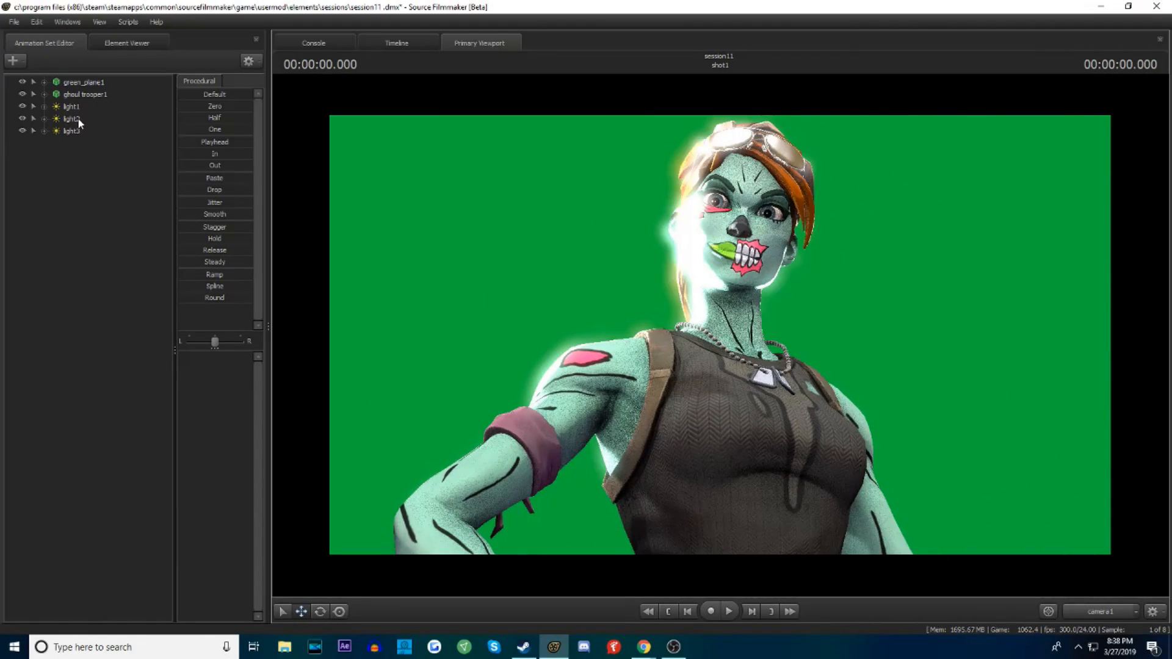
{"action": "left_click", "coordinate": [83, 117]}
{"action": "left_click_drag", "start_coordinate": [197, 354], "coordinate": [180, 356]}
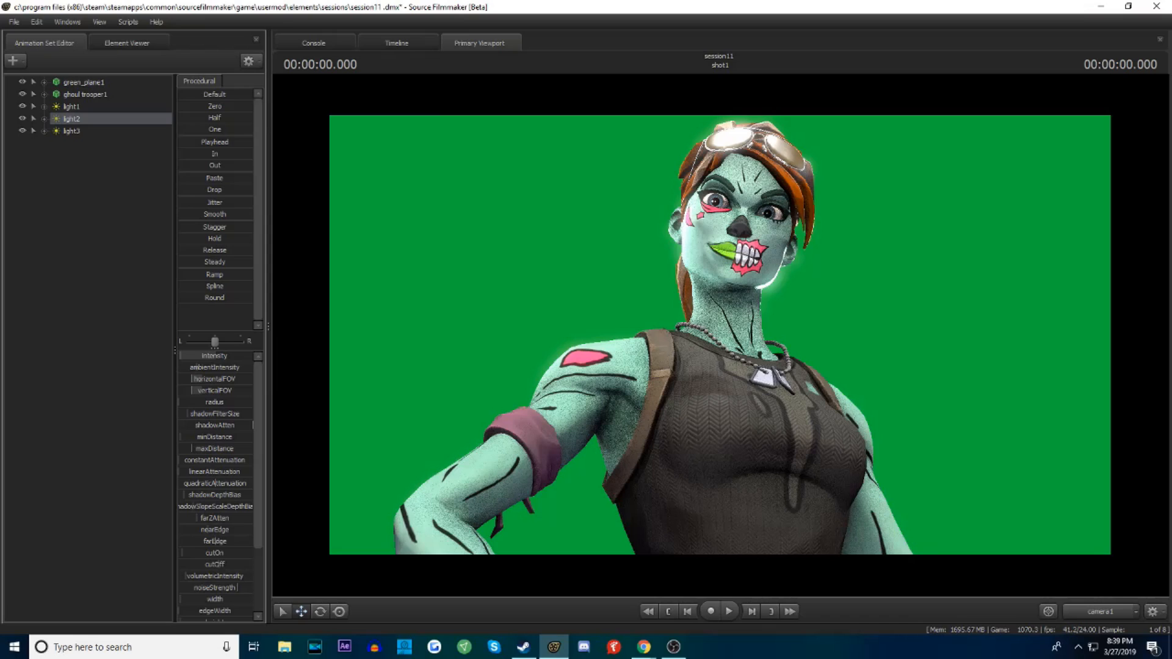
Select light3 and adjust its intensity and field of view to soften the glow beside the ghoul trooper's face
{"action": "left_click", "coordinate": [72, 132]}
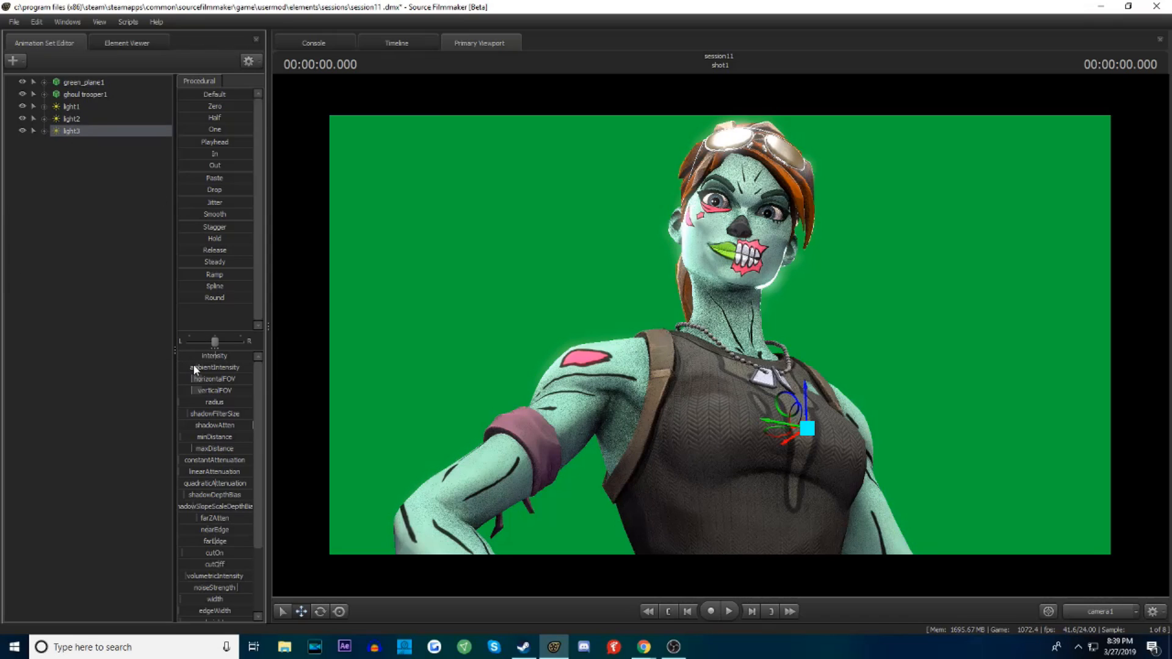
{"action": "mouse_move", "coordinate": [206, 355]}
{"action": "left_mouse_down"}
{"action": "mouse_move", "coordinate": [178, 356]}
{"action": "mouse_move", "coordinate": [227, 356]}
{"action": "mouse_move", "coordinate": [182, 356]}
{"action": "mouse_move", "coordinate": [251, 379]}
{"action": "left_mouse_up"}
{"action": "left_click_drag", "start_coordinate": [181, 357], "coordinate": [183, 357]}
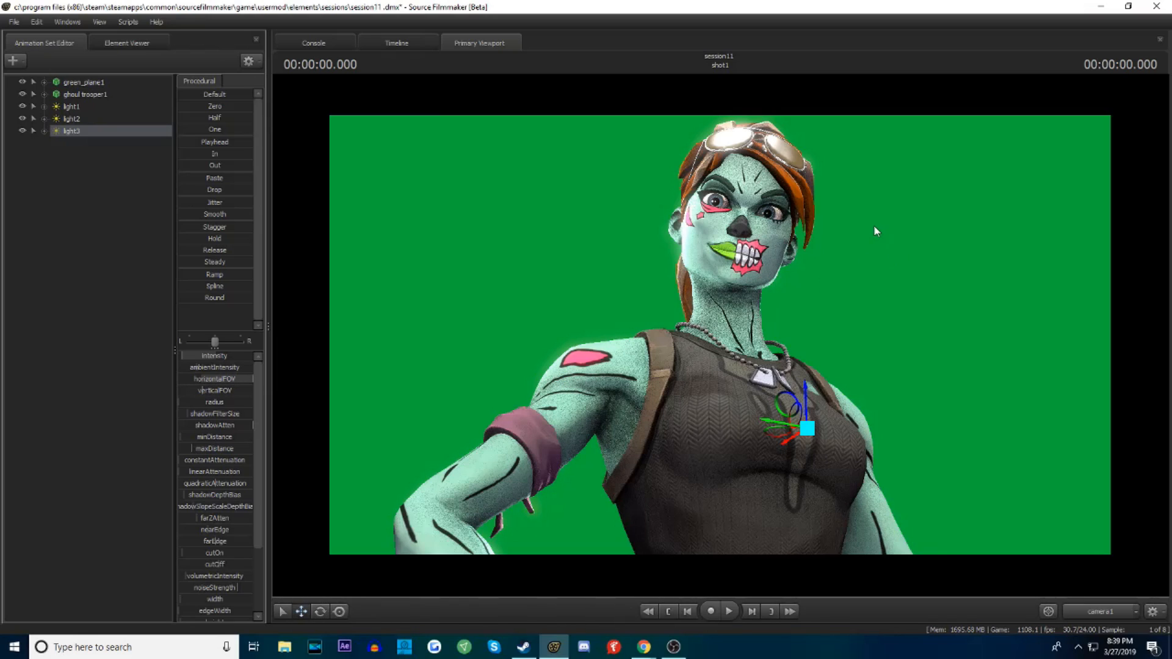
Reframe camera1 on the ghoul trooper and rotate the right upper arm bone, bip_upperArm_R, into a new position
{"action": "key", "text": "z"}
{"action": "left_click_drag", "start_coordinate": [720, 334], "coordinate": [726, 471]}
{"action": "key", "text": "ctrl+z"}
{"action": "left_click_drag", "start_coordinate": [720, 335], "coordinate": [604, 312]}
{"action": "left_click_drag", "start_coordinate": [720, 335], "coordinate": [568, 342]}
{"action": "left_click_drag", "start_coordinate": [1038, 401], "coordinate": [1062, 429]}
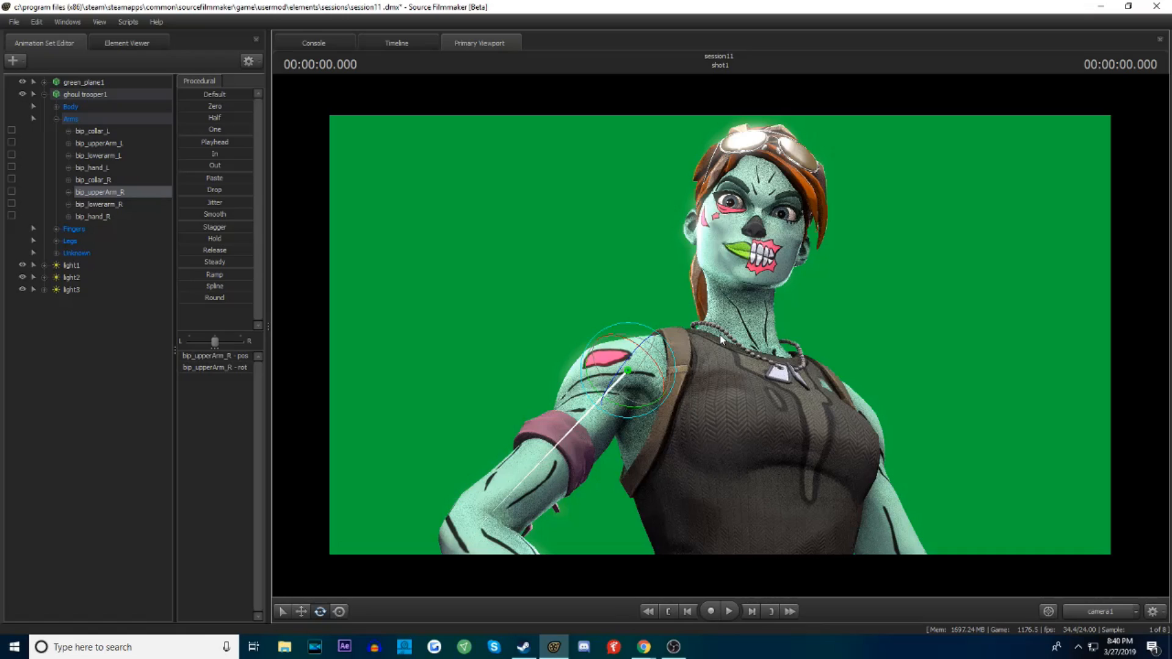
In the viewport's progressive refinement settings, set the depth of field samples to 1024 and toggle Motion Blur off
{"action": "right_click", "coordinate": [585, 284]}
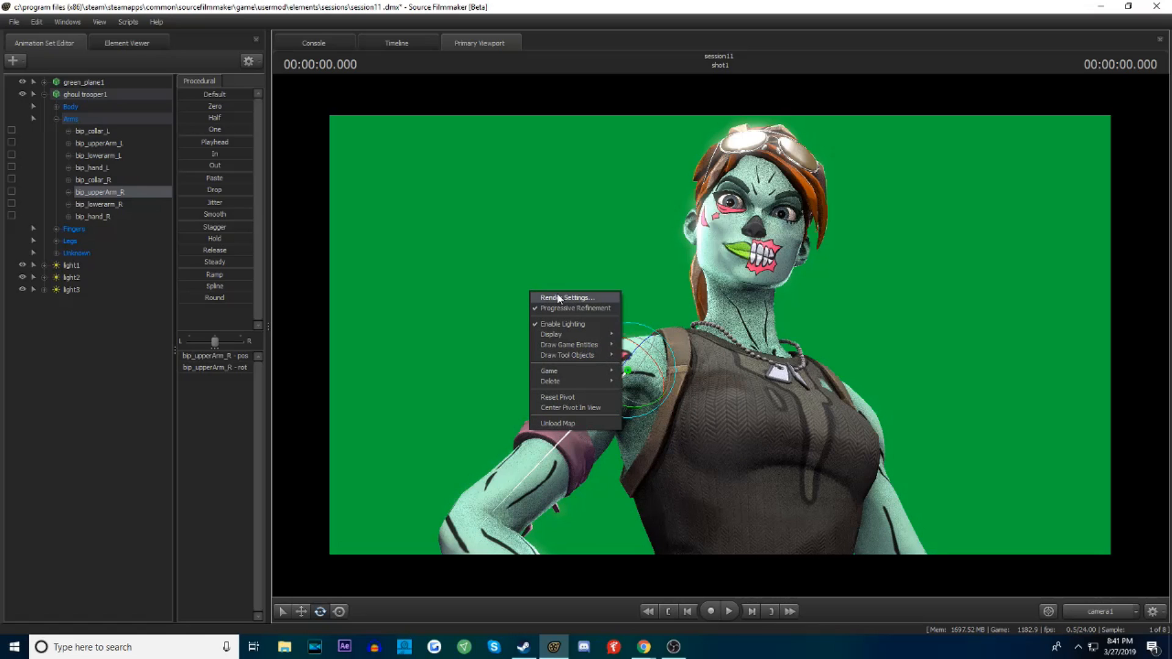
{"action": "left_click", "coordinate": [555, 298]}
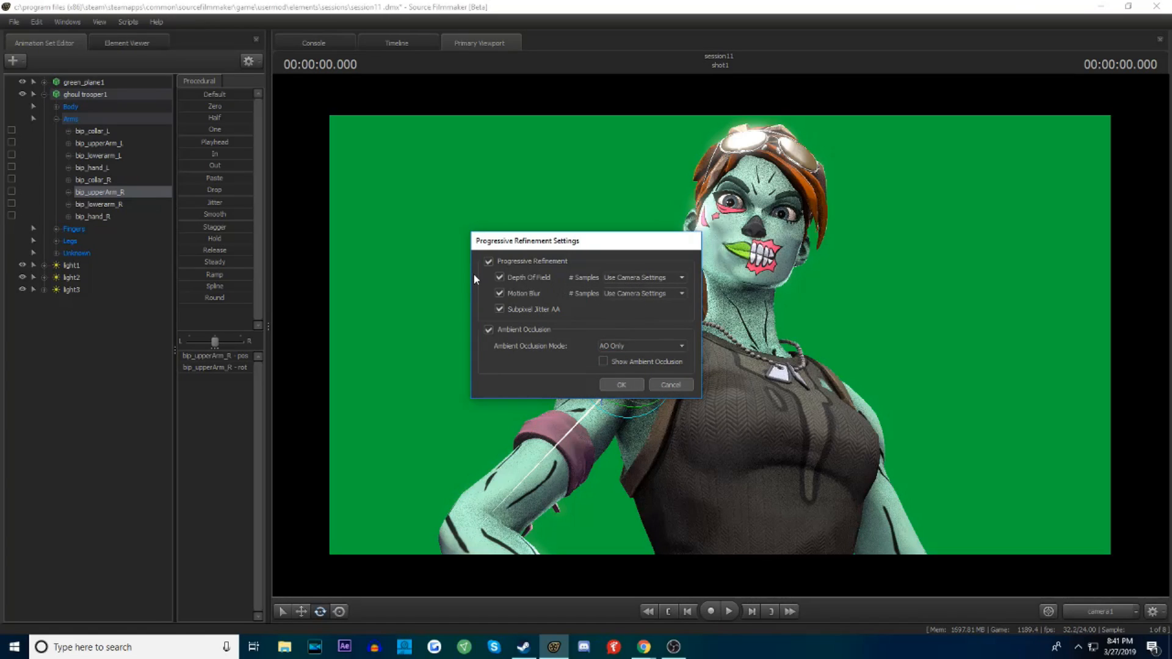
{"action": "left_click", "coordinate": [633, 279]}
{"action": "left_click", "coordinate": [641, 355]}
{"action": "left_click", "coordinate": [500, 292]}
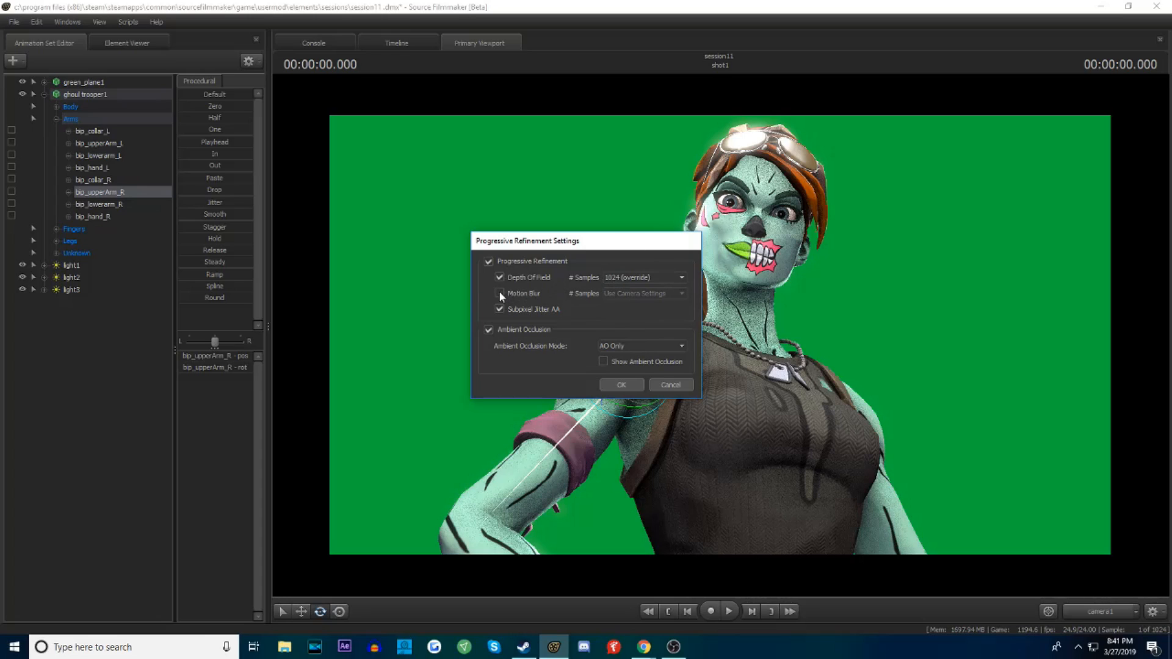
{"action": "left_click", "coordinate": [628, 386]}
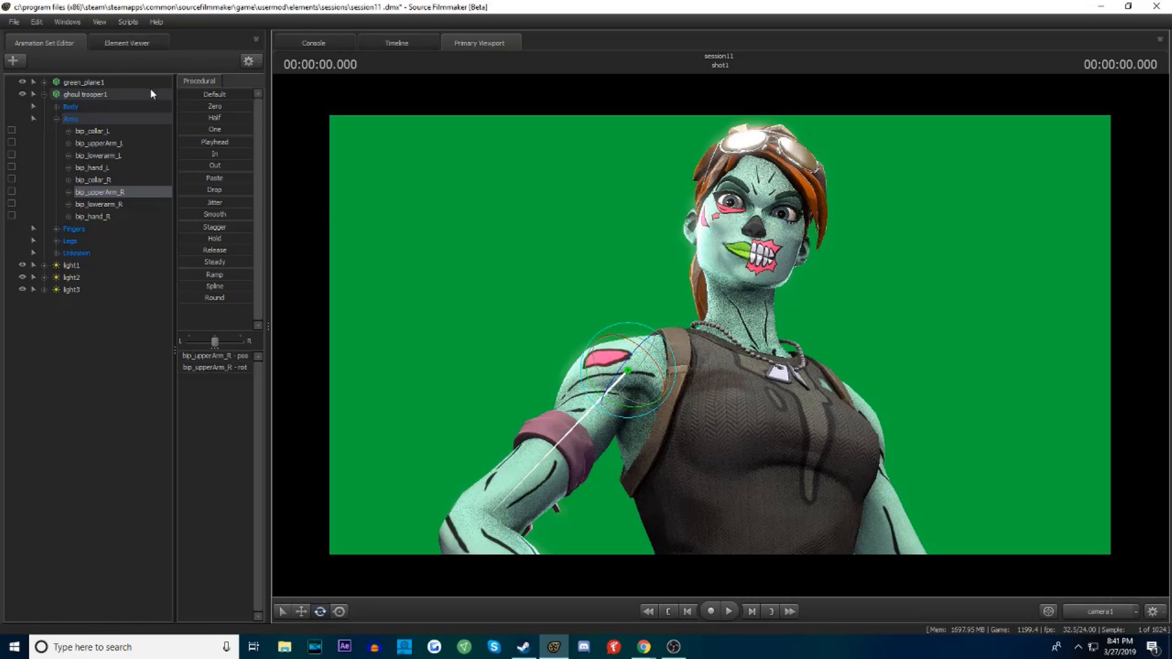
Start a poster export of the scene, continuing without saving the session changes
{"action": "left_click", "coordinate": [14, 22]}
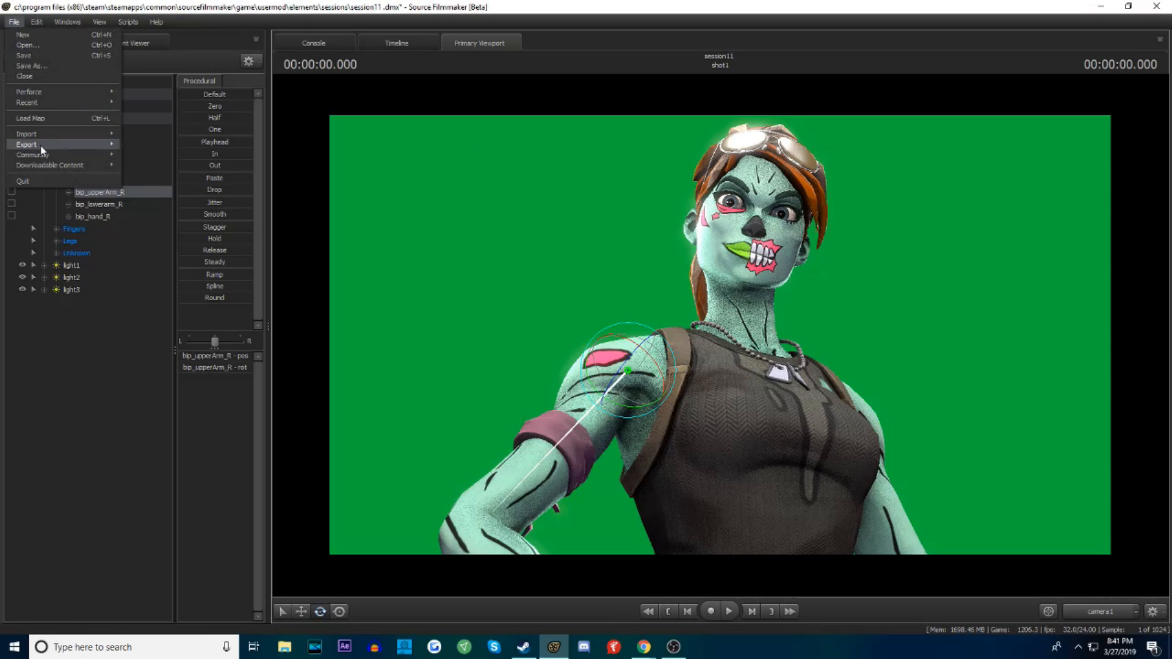
{"action": "mouse_move", "coordinate": [39, 145]}
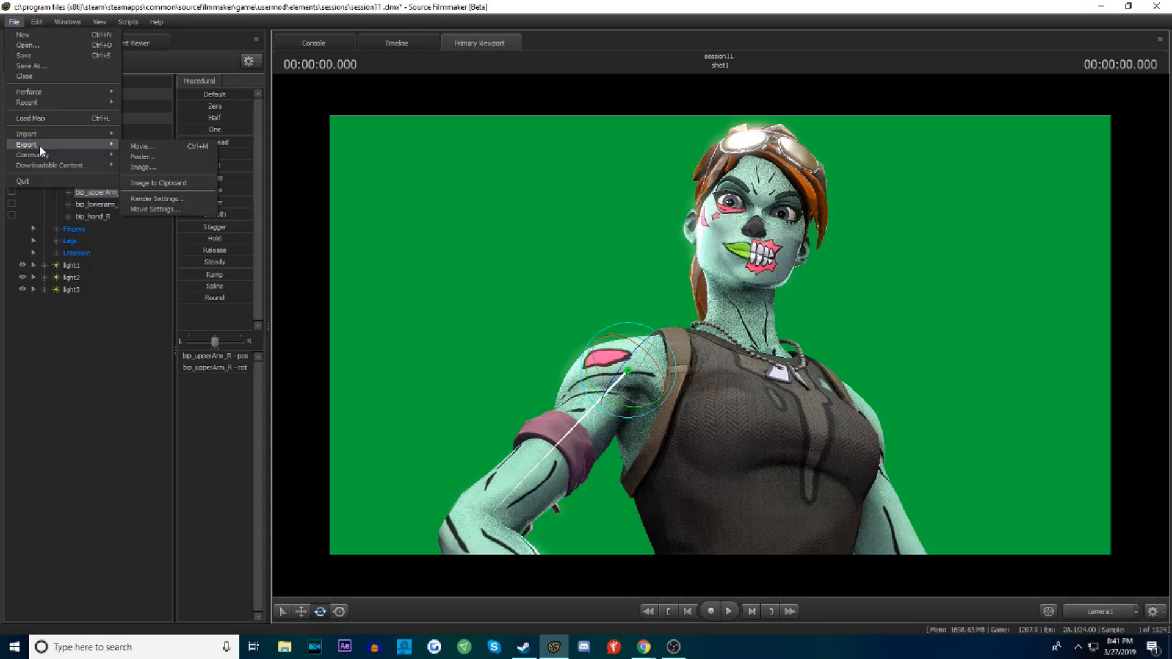
{"action": "left_click", "coordinate": [148, 158]}
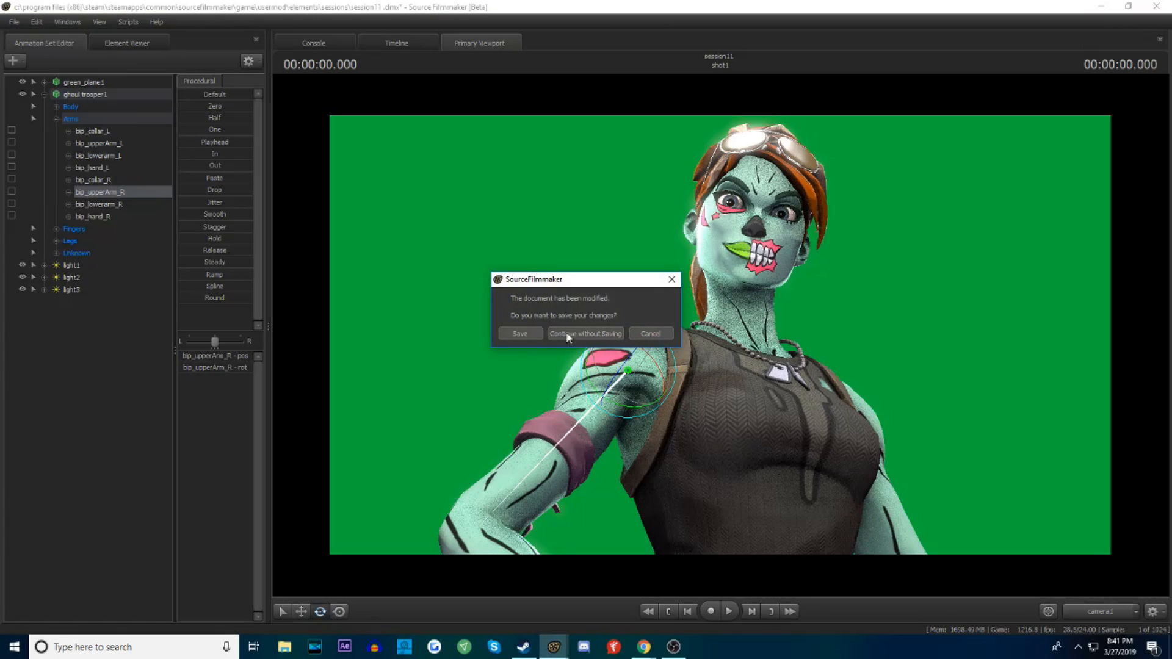
{"action": "left_click", "coordinate": [576, 335]}
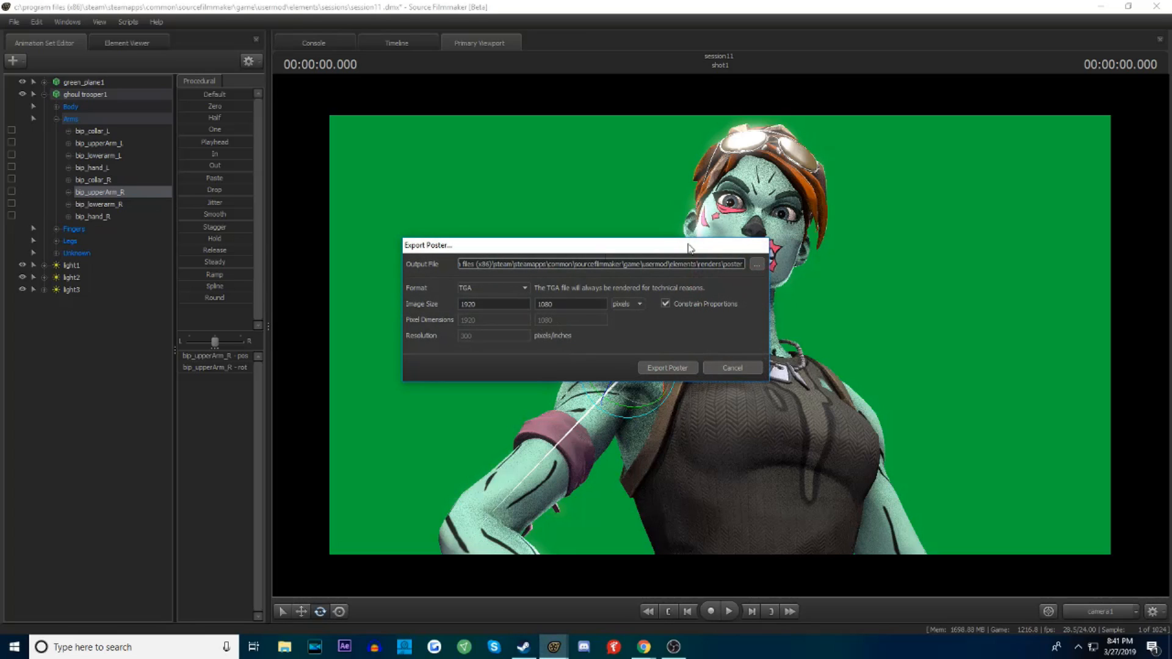
Set the poster's output file to Example in the Desktop folder
{"action": "left_click", "coordinate": [758, 265]}
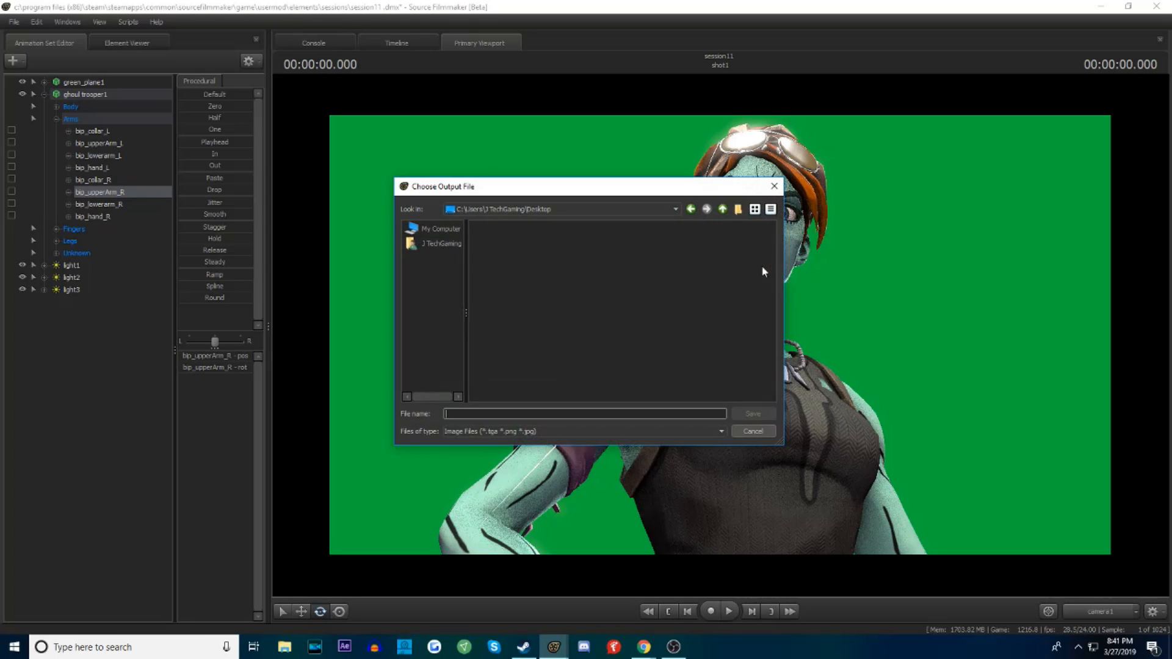
{"action": "double_click", "coordinate": [492, 284]}
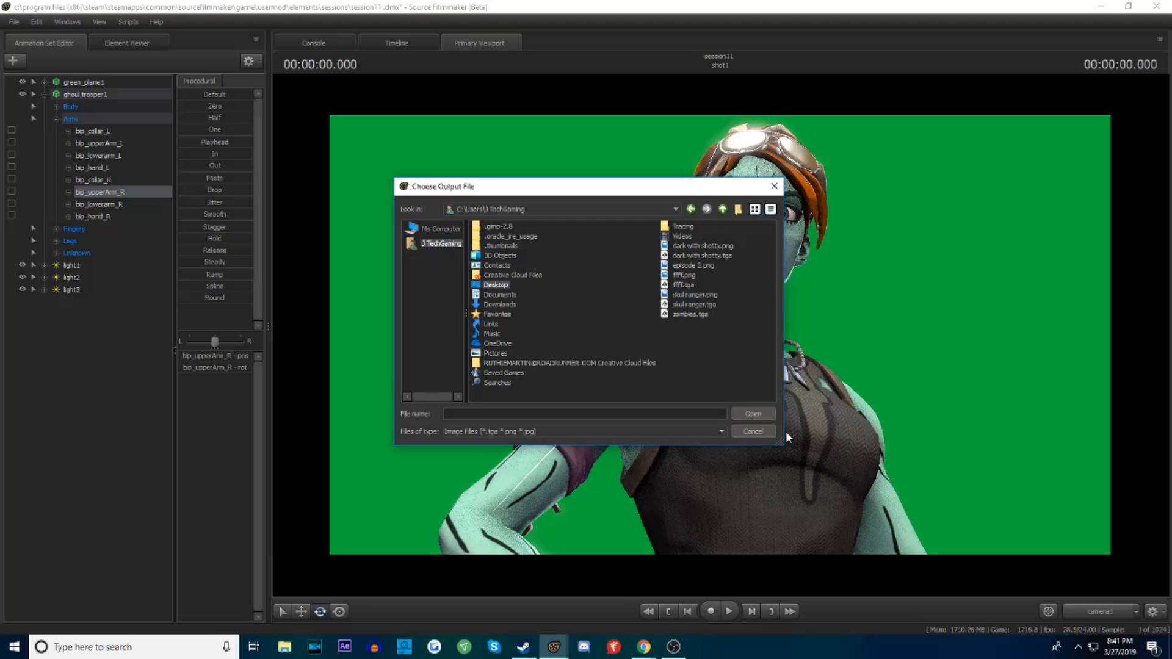
{"action": "left_click", "coordinate": [547, 414]}
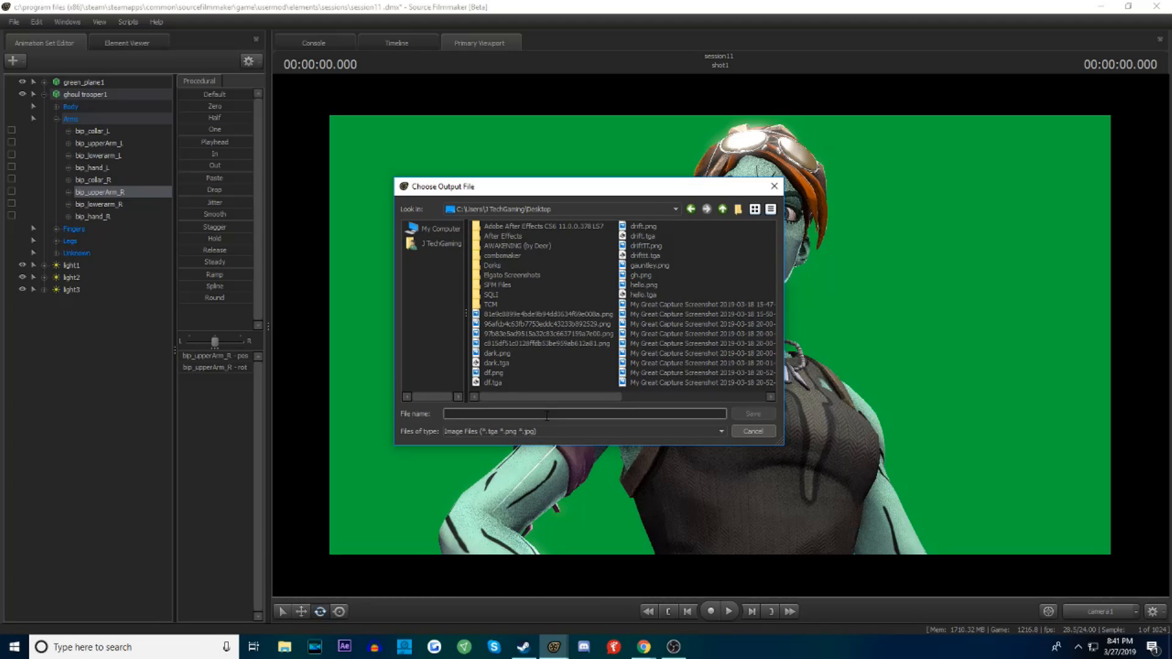
{"action": "type", "text": "Example"}
{"action": "key", "text": "Return"}
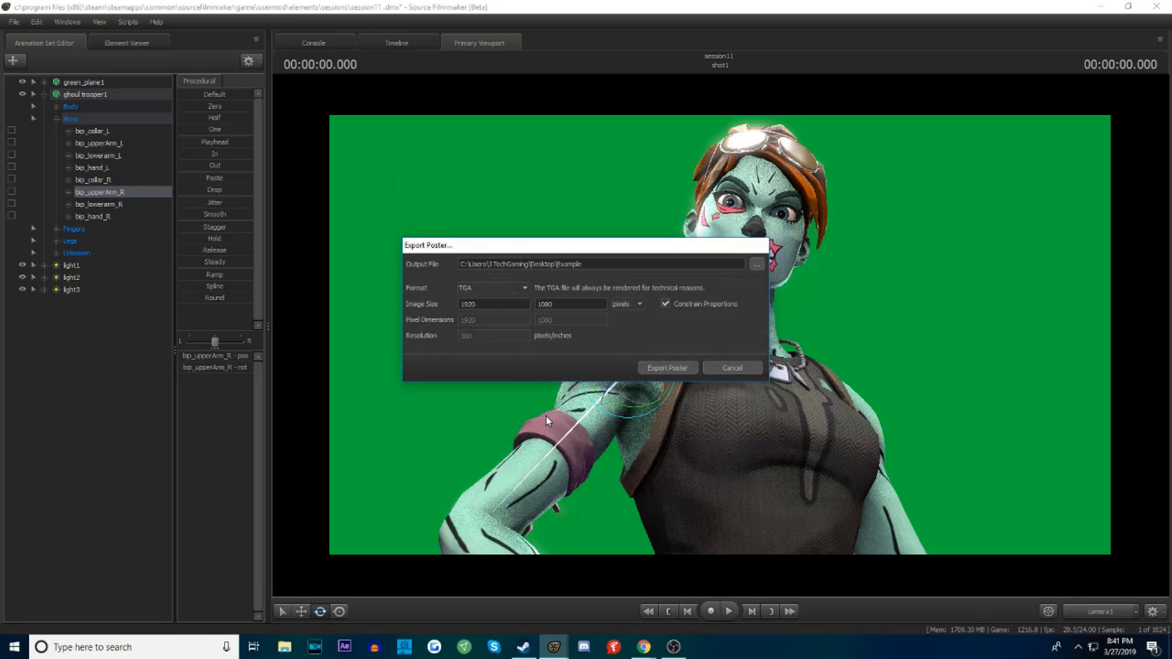
Choose PNG as the poster format and export it at 1920 by 1080 pixels
{"action": "left_click", "coordinate": [483, 306]}
{"action": "left_click", "coordinate": [476, 286]}
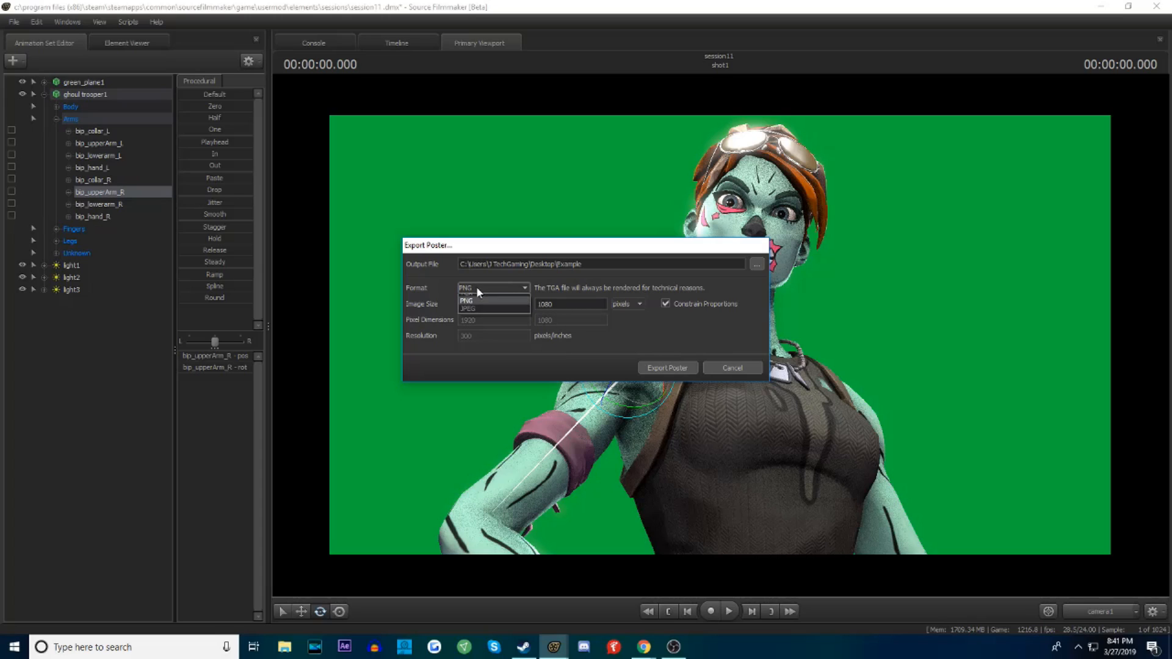
{"action": "left_click", "coordinate": [482, 273]}
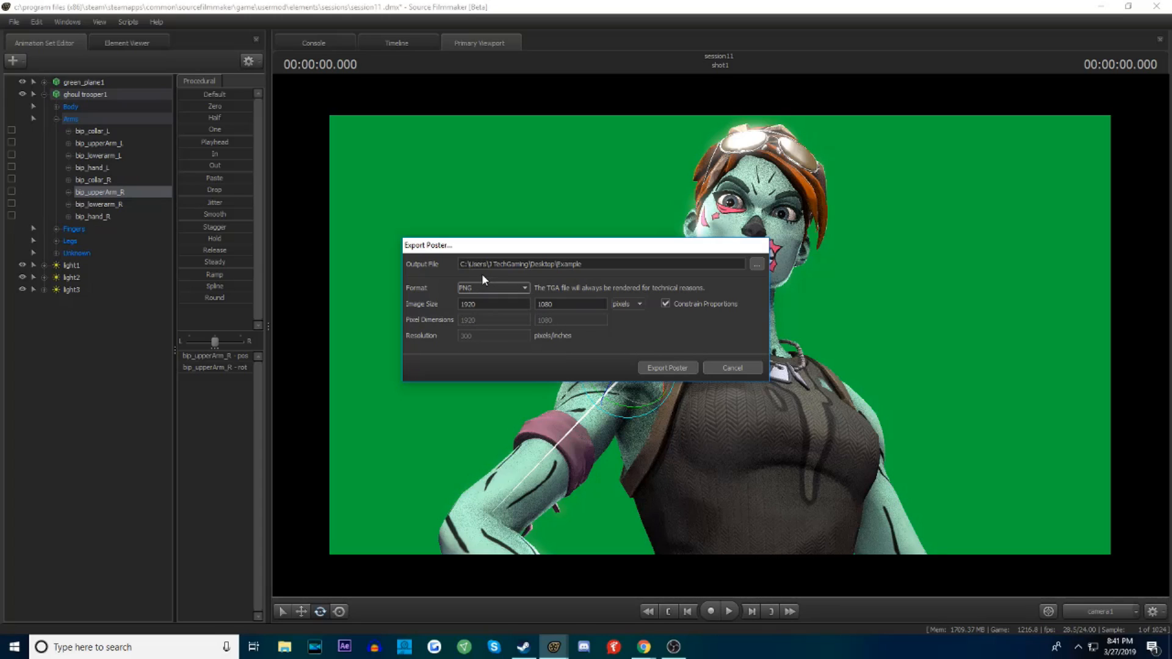
{"action": "left_click", "coordinate": [480, 304]}
{"action": "left_click", "coordinate": [562, 307]}
{"action": "left_click", "coordinate": [632, 305]}
{"action": "left_click", "coordinate": [672, 324]}
{"action": "left_click", "coordinate": [675, 369]}
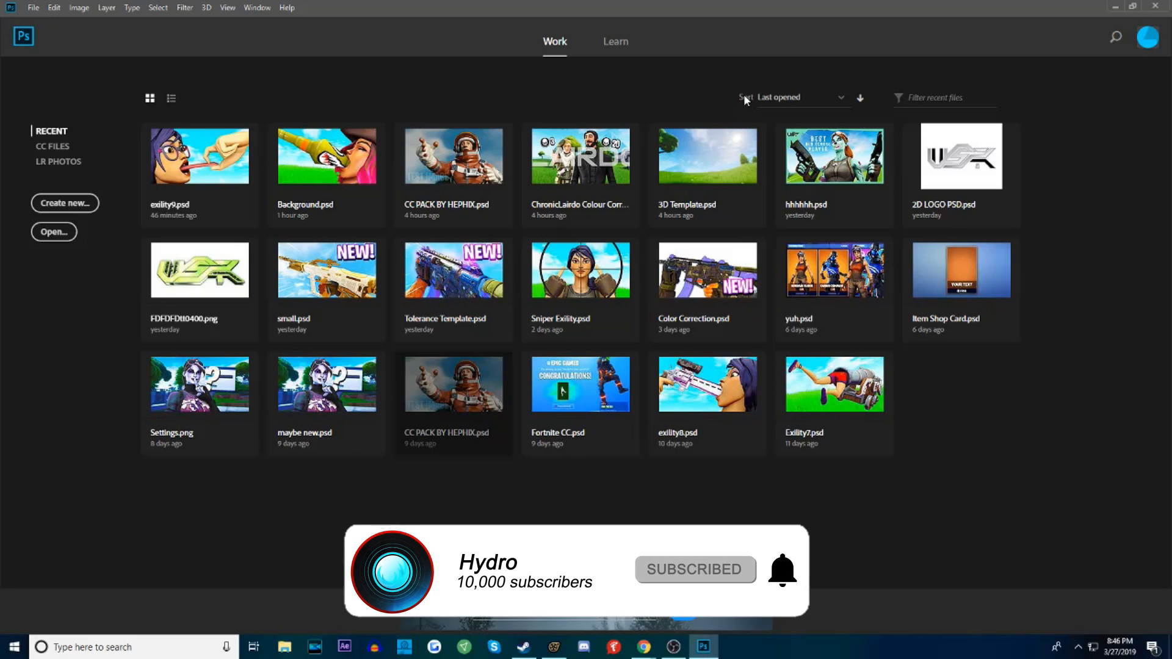
Switch to Photoshop and open the recent file 3D Template.psd
{"action": "left_click", "coordinate": [715, 206]}
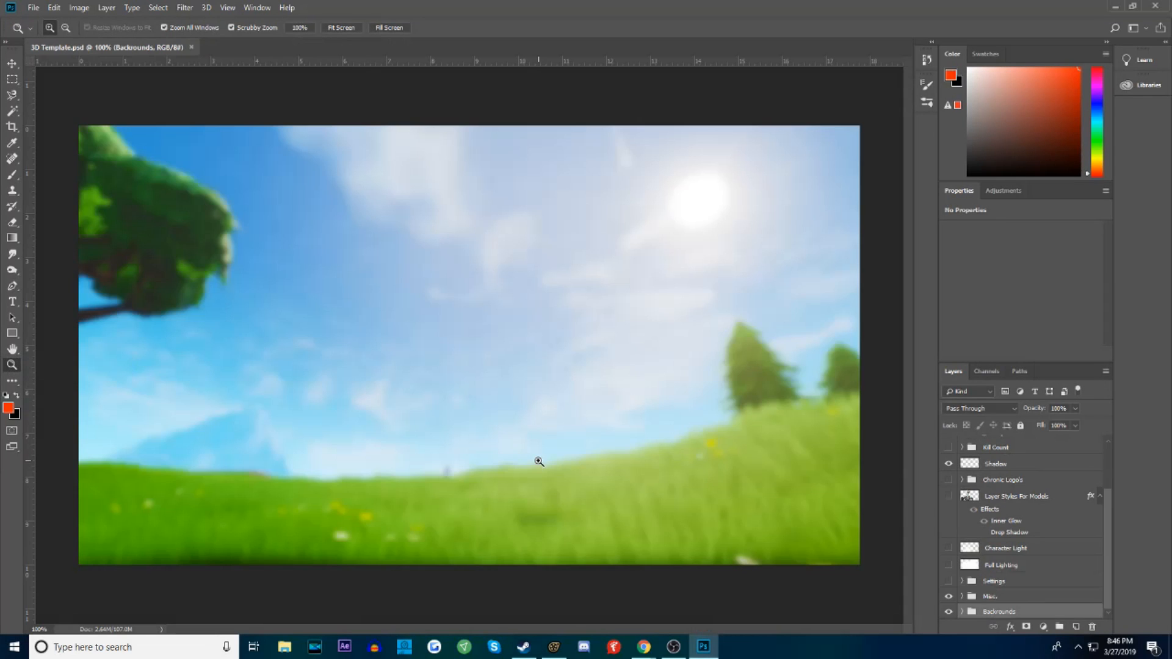
{"action": "left_click_drag", "start_coordinate": [574, 453], "coordinate": [542, 453]}
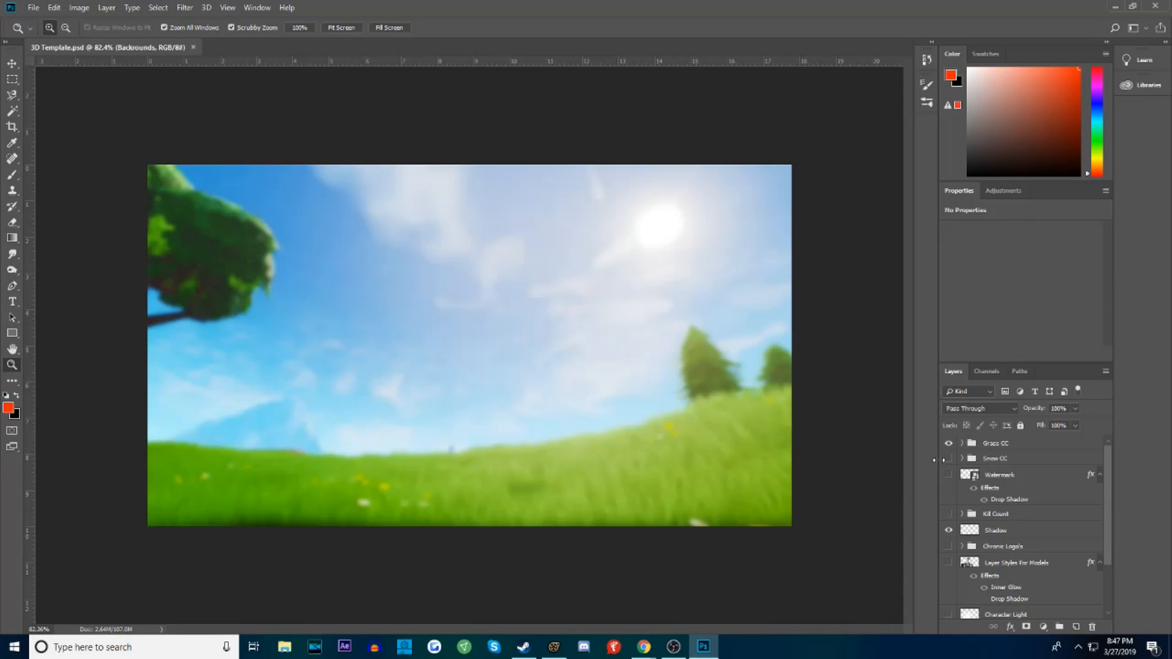
Toggle the Grass CC and Snow CC groups to compare their color correction on the background, leaving only Grass CC shown
{"action": "left_click", "coordinate": [950, 444]}
{"action": "left_click", "coordinate": [950, 444]}
{"action": "left_click", "coordinate": [950, 444]}
{"action": "left_click", "coordinate": [950, 444]}
{"action": "left_click", "coordinate": [949, 444]}
{"action": "left_click", "coordinate": [949, 460]}
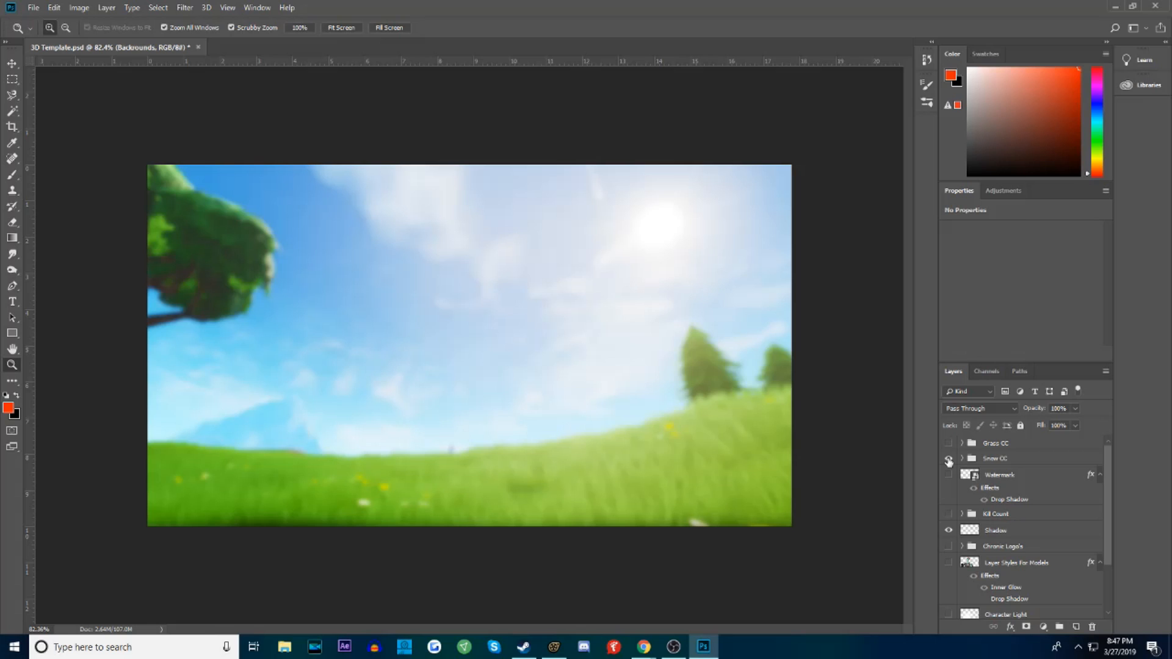
{"action": "left_click", "coordinate": [949, 459]}
{"action": "left_click", "coordinate": [950, 458]}
{"action": "left_click", "coordinate": [949, 456]}
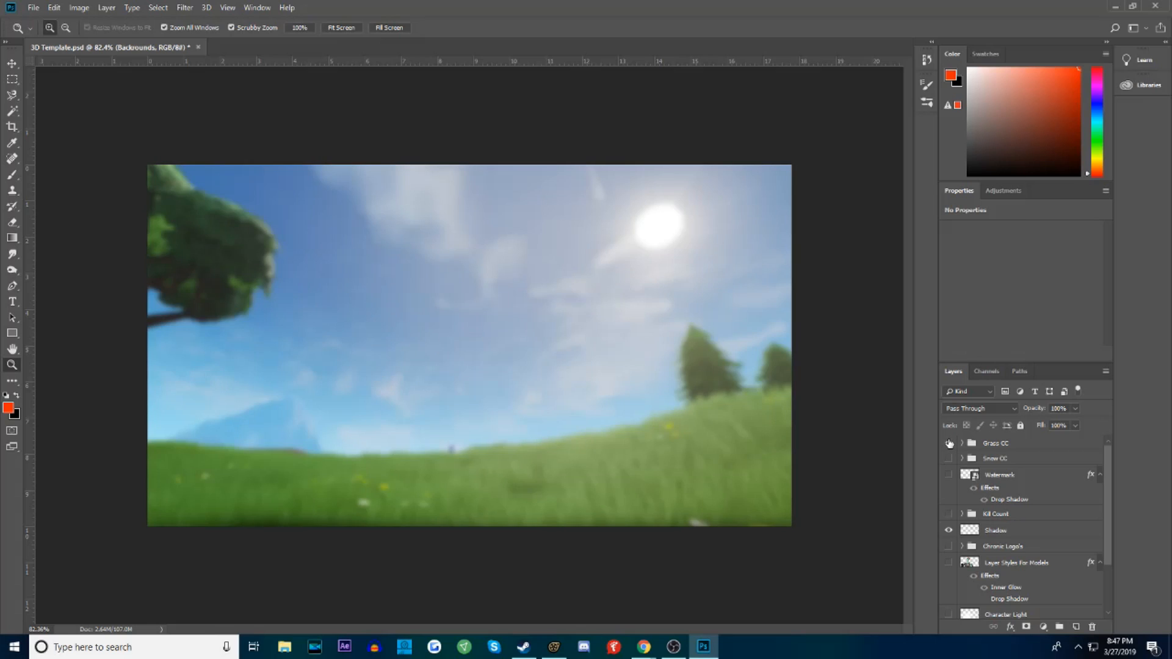
{"action": "left_click", "coordinate": [949, 444]}
Select the Grass CC group and open ChronicLairdo Colour Correction Pack.psd alongside the template
{"action": "left_click", "coordinate": [1015, 442]}
{"action": "left_click", "coordinate": [32, 8]}
{"action": "left_click", "coordinate": [55, 33]}
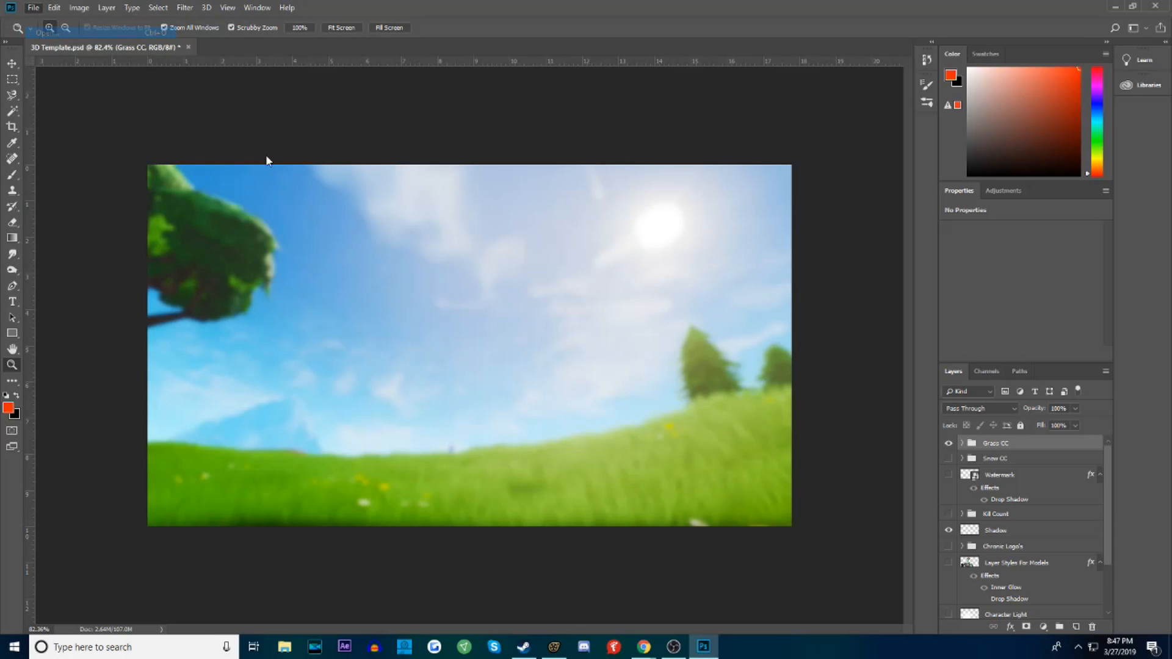
{"action": "left_click", "coordinate": [184, 187]}
{"action": "left_click", "coordinate": [484, 382]}
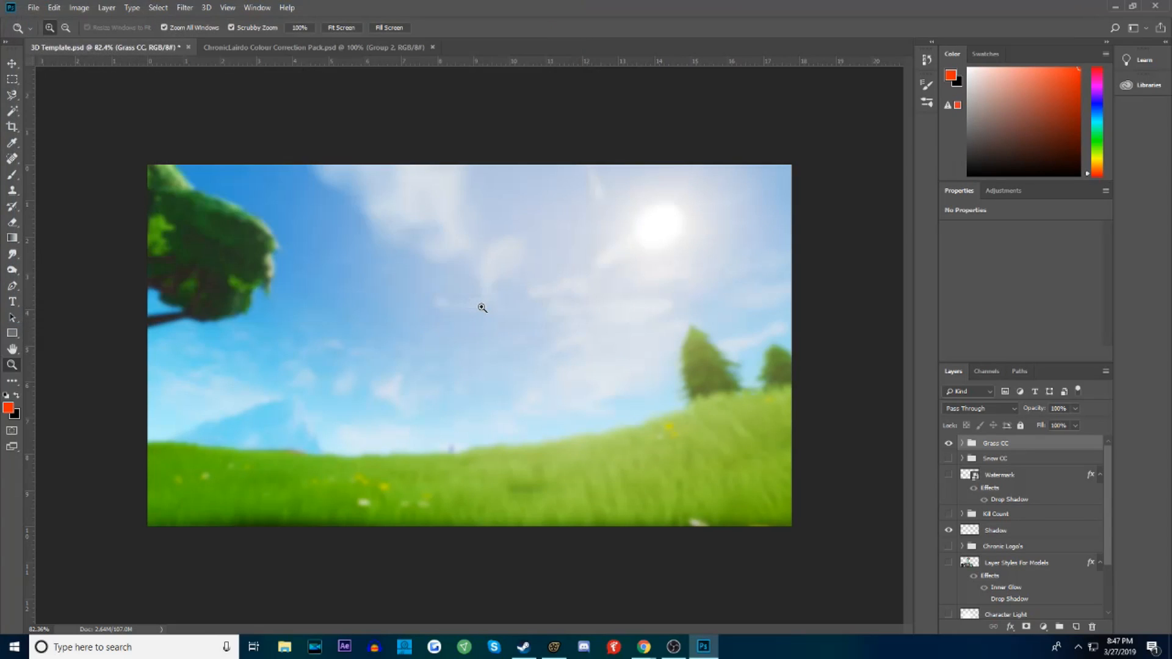
Copy Group 2 and the group below it from the colour correction pack into 3D Template.psd, above Grass CC
{"action": "mouse_move", "coordinate": [332, 399]}
{"action": "left_mouse_down"}
{"action": "mouse_move", "coordinate": [298, 399]}
{"action": "mouse_move", "coordinate": [313, 400]}
{"action": "left_mouse_up"}
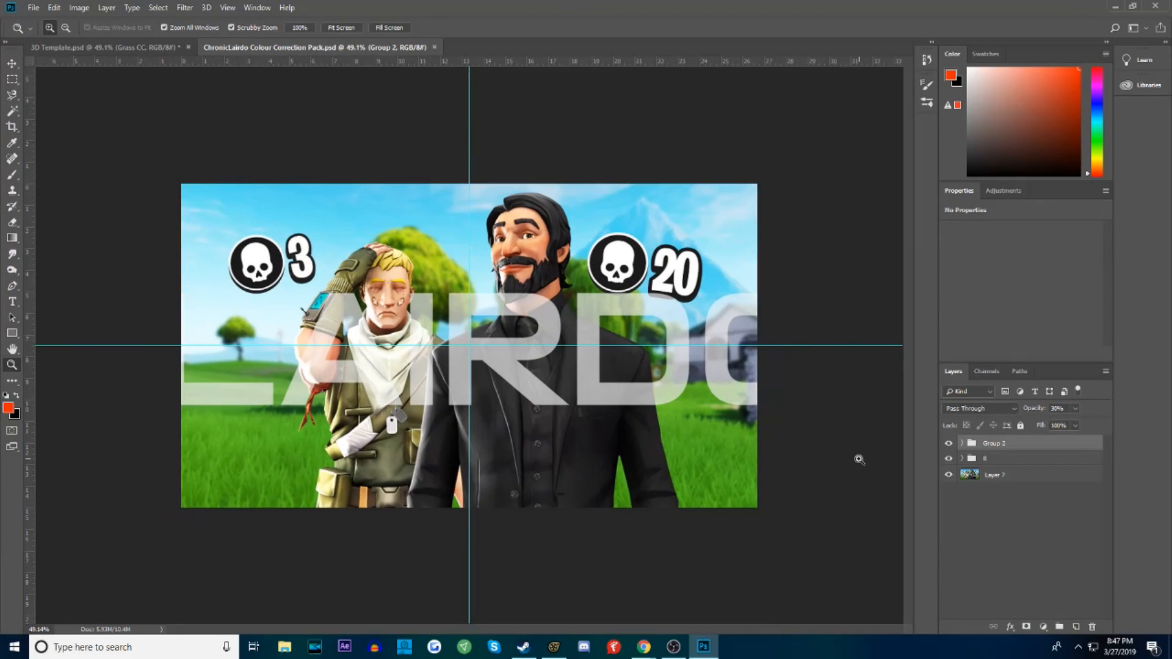
{"action": "left_click", "coordinate": [1005, 459], "text": "shift"}
{"action": "left_click_drag", "start_coordinate": [1031, 455], "coordinate": [300, 241]}
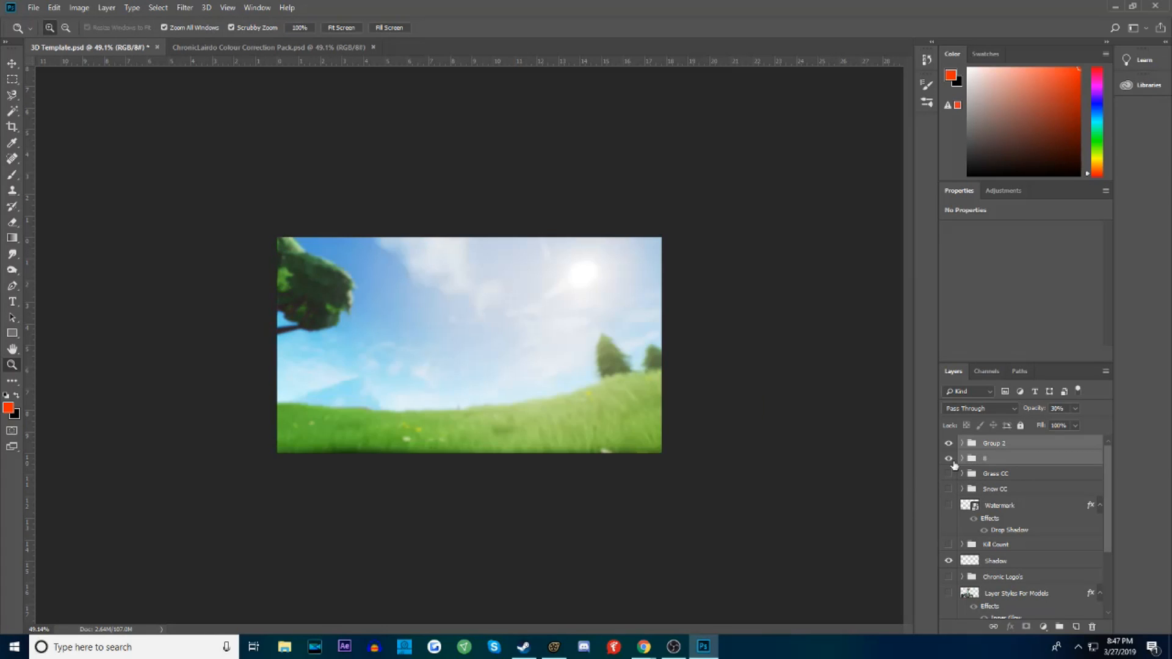
Toggle the two imported color correction groups and Grass CC to compare their effect on the background
{"action": "left_click", "coordinate": [949, 459]}
{"action": "left_click", "coordinate": [949, 444]}
{"action": "left_click", "coordinate": [949, 459]}
{"action": "left_click", "coordinate": [949, 443]}
{"action": "left_click", "coordinate": [949, 458]}
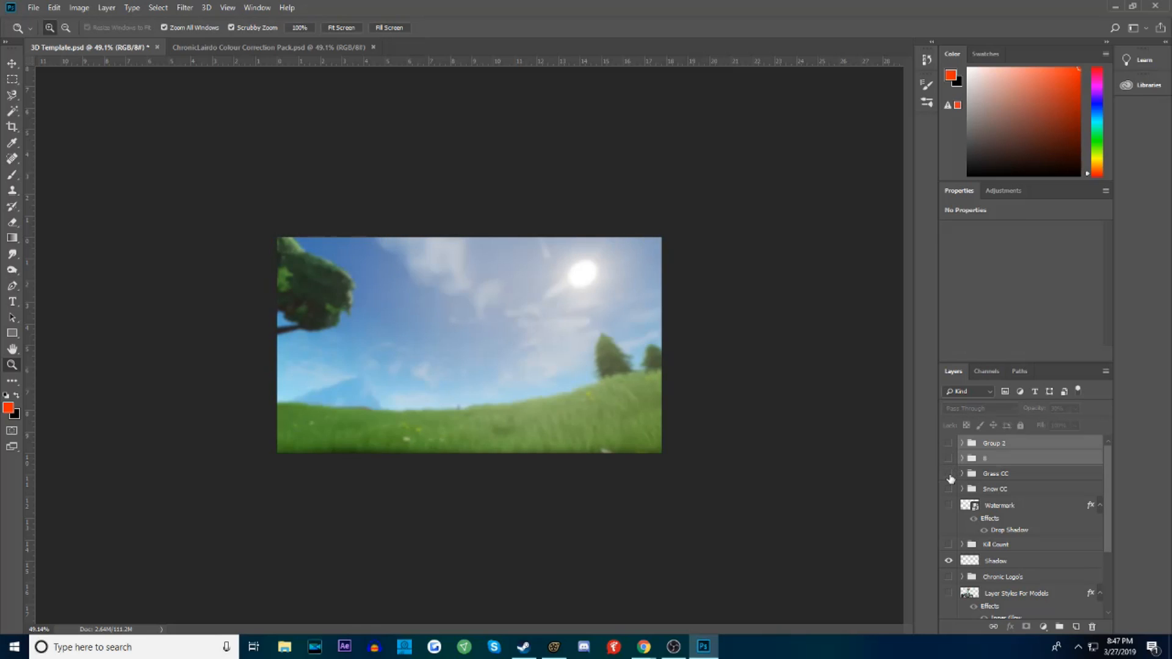
{"action": "left_click", "coordinate": [949, 475]}
{"action": "left_click", "coordinate": [949, 475]}
{"action": "left_click", "coordinate": [949, 458]}
{"action": "left_click", "coordinate": [949, 445]}
{"action": "left_click", "coordinate": [949, 445]}
{"action": "left_click", "coordinate": [948, 460]}
{"action": "left_click", "coordinate": [948, 459]}
{"action": "left_click", "coordinate": [949, 444]}
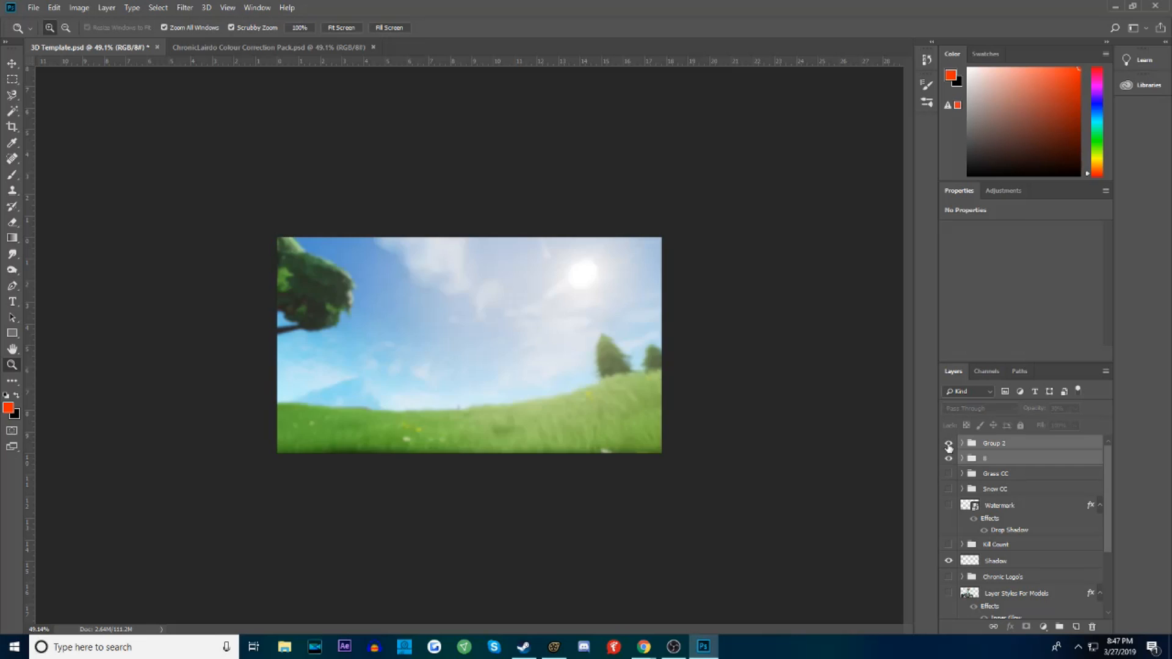
Hide both imported color correction groups and show the Grass CC group
{"action": "left_click", "coordinate": [949, 444]}
{"action": "left_click", "coordinate": [949, 459]}
{"action": "left_click", "coordinate": [950, 475]}
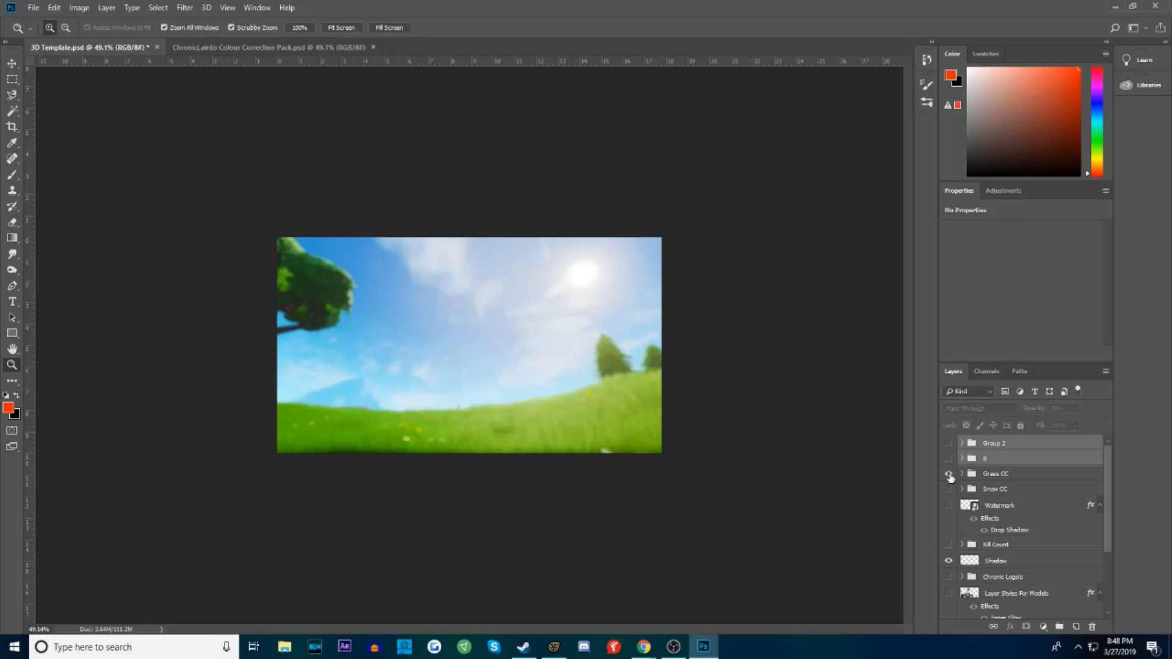
Place Example.png from the Desktop as an embedded image above the Layer Styles For Models layer
{"action": "scroll", "coordinate": [384, 332], "scroll_direction": "up", "scroll_amount": 5, "text": "alt"}
{"action": "scroll", "coordinate": [385, 335], "scroll_direction": "down", "scroll_amount": 1, "text": "alt"}
{"action": "scroll", "coordinate": [382, 329], "scroll_direction": "up", "scroll_amount": 2, "text": "alt"}
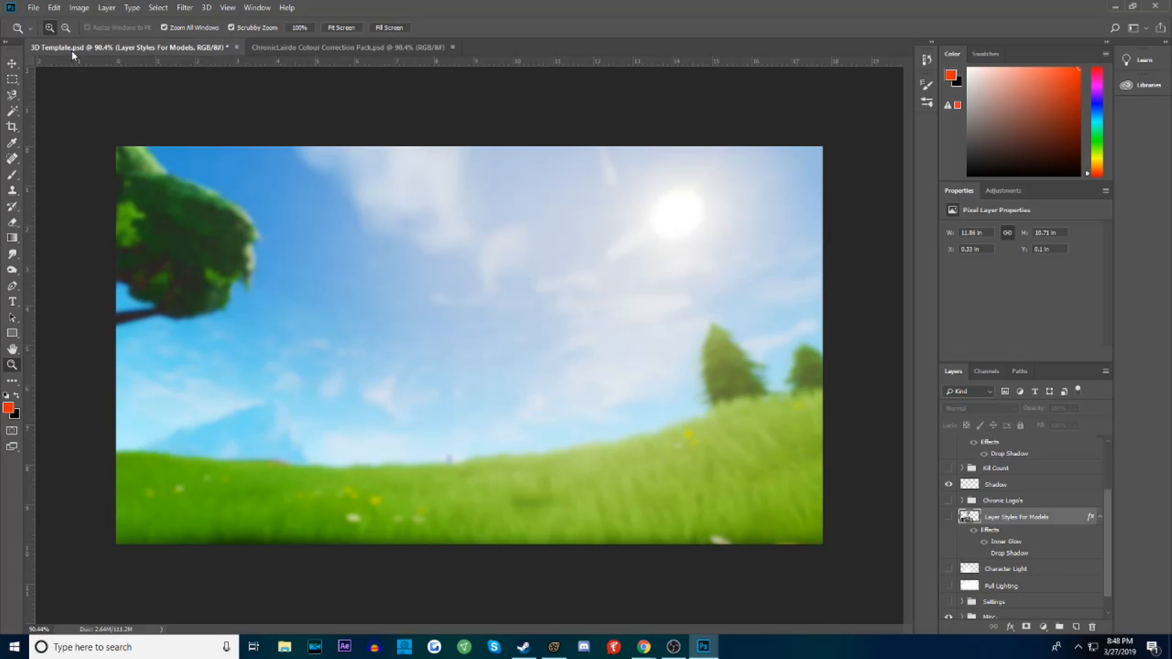
{"action": "left_click", "coordinate": [36, 8]}
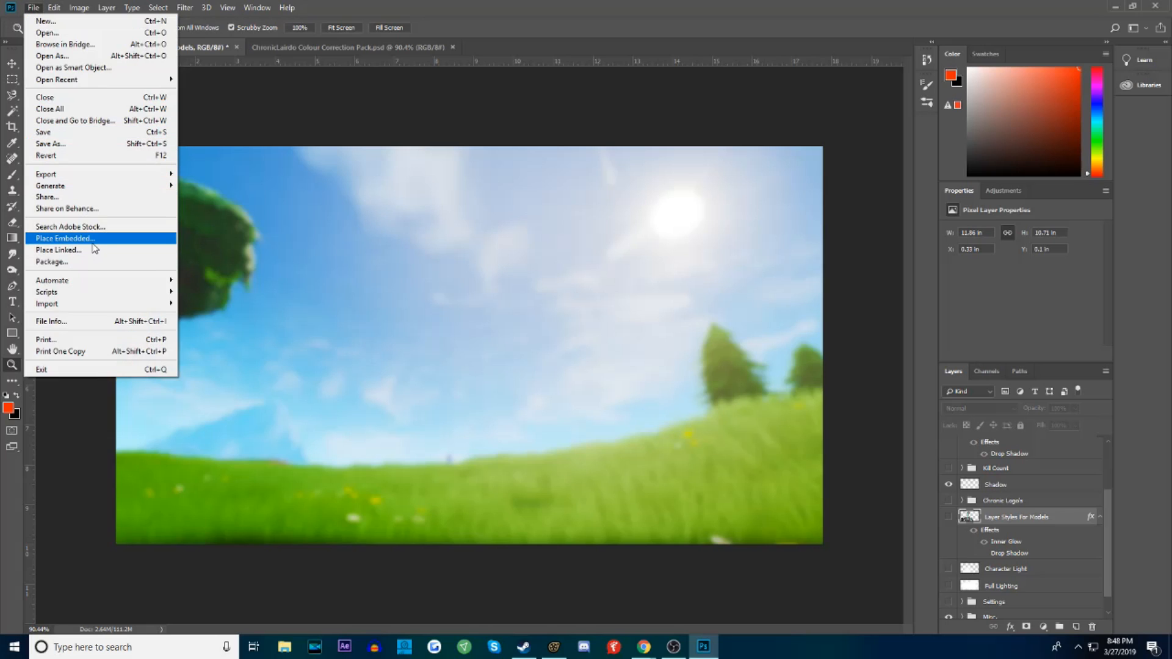
{"action": "left_click", "coordinate": [96, 249]}
{"action": "left_click", "coordinate": [50, 164]}
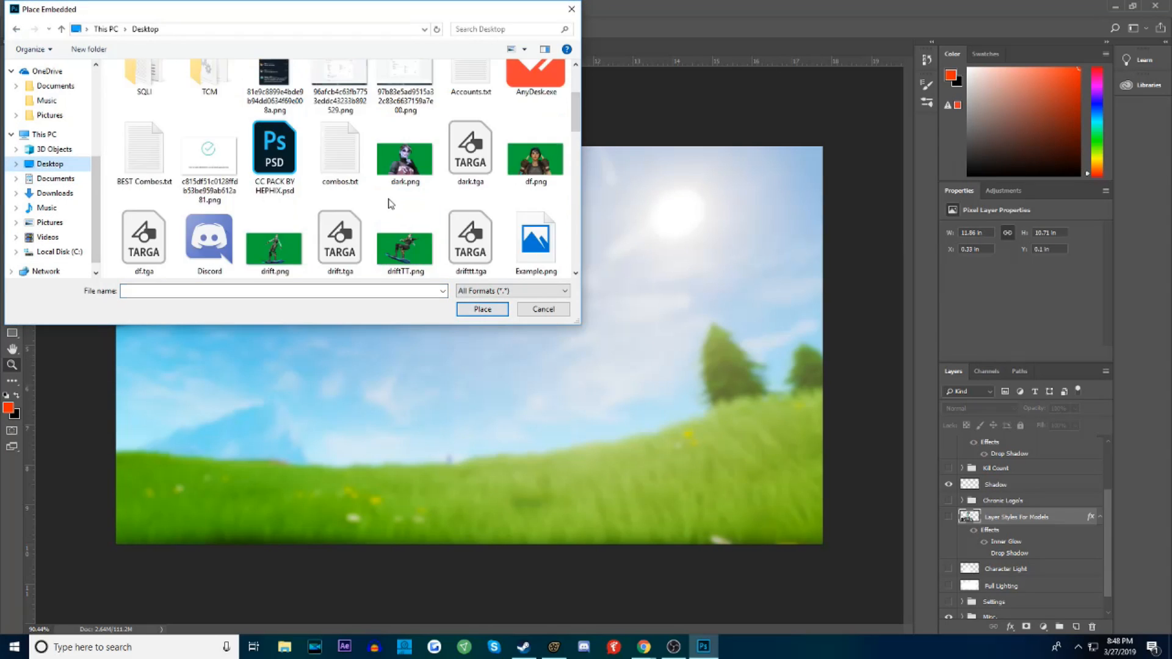
{"action": "scroll", "coordinate": [386, 209], "scroll_direction": "down", "scroll_amount": 5}
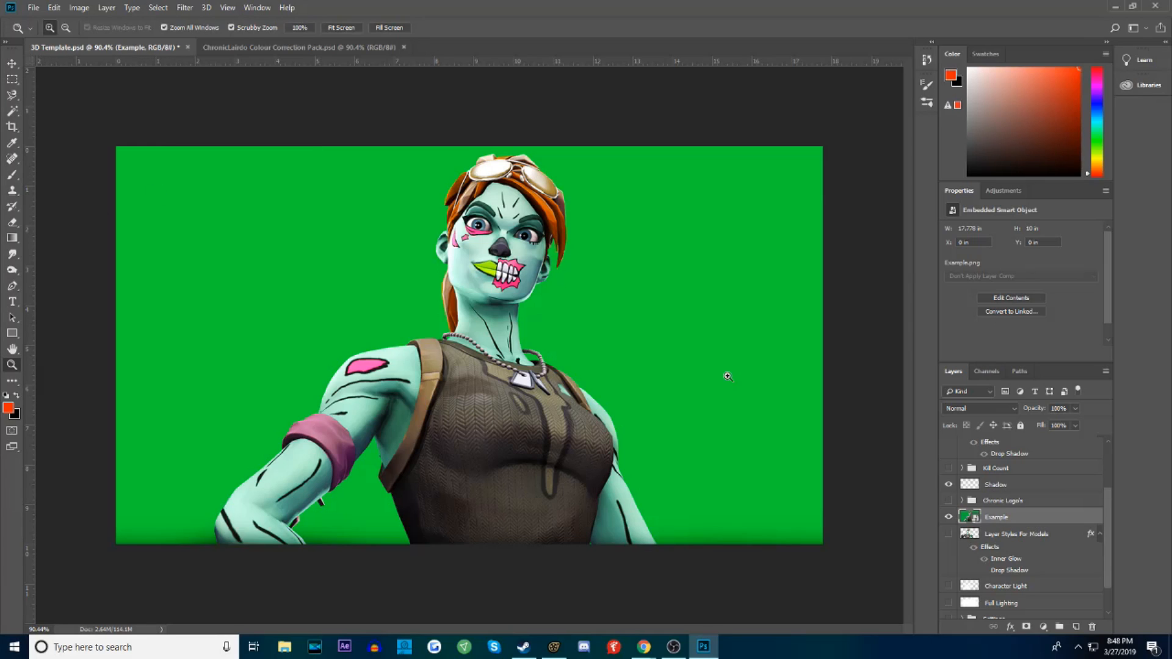
Rasterize the Example layer and activate the Magic Wand tool
{"action": "right_click", "coordinate": [1041, 520]}
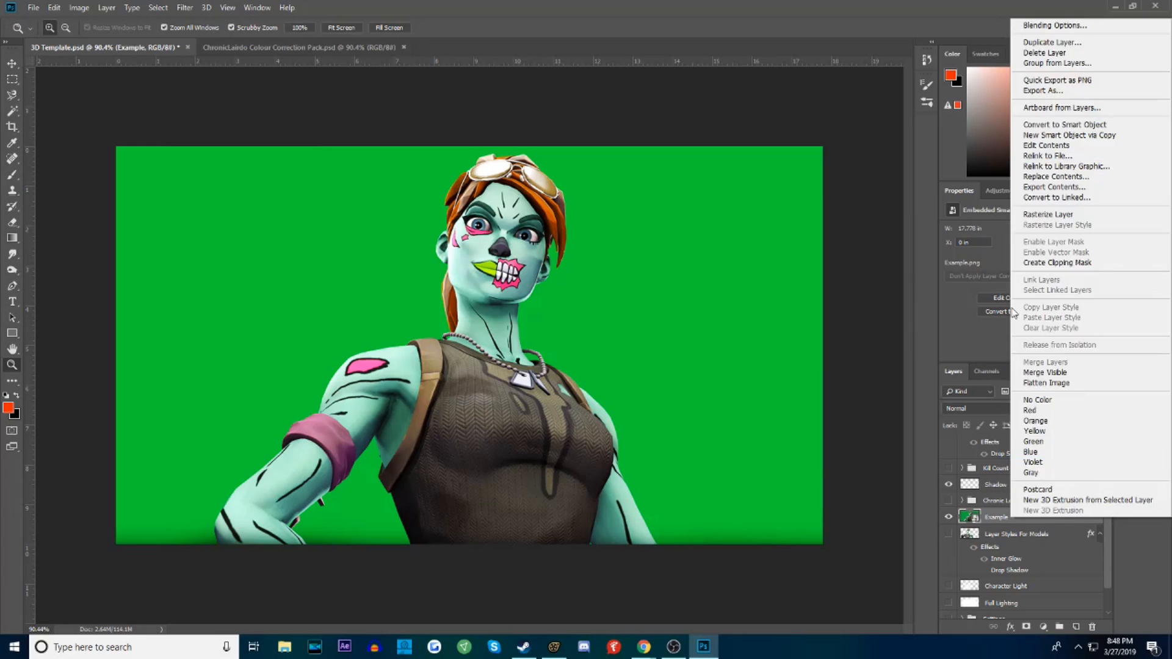
{"action": "left_click", "coordinate": [1065, 217]}
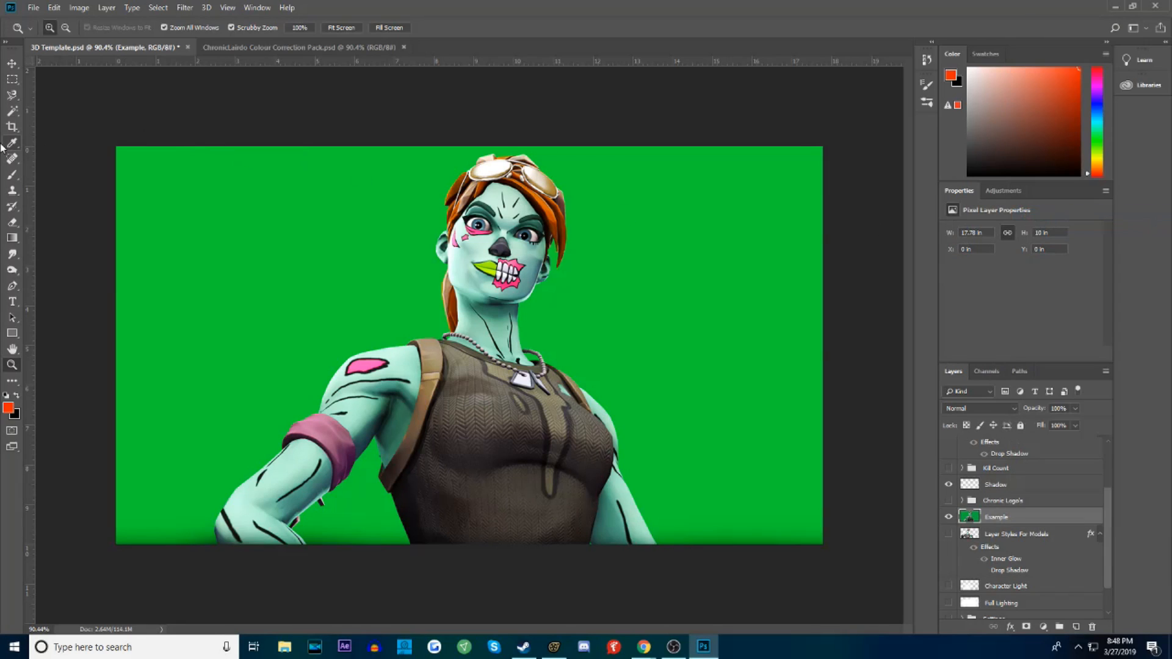
{"action": "left_click", "coordinate": [11, 112]}
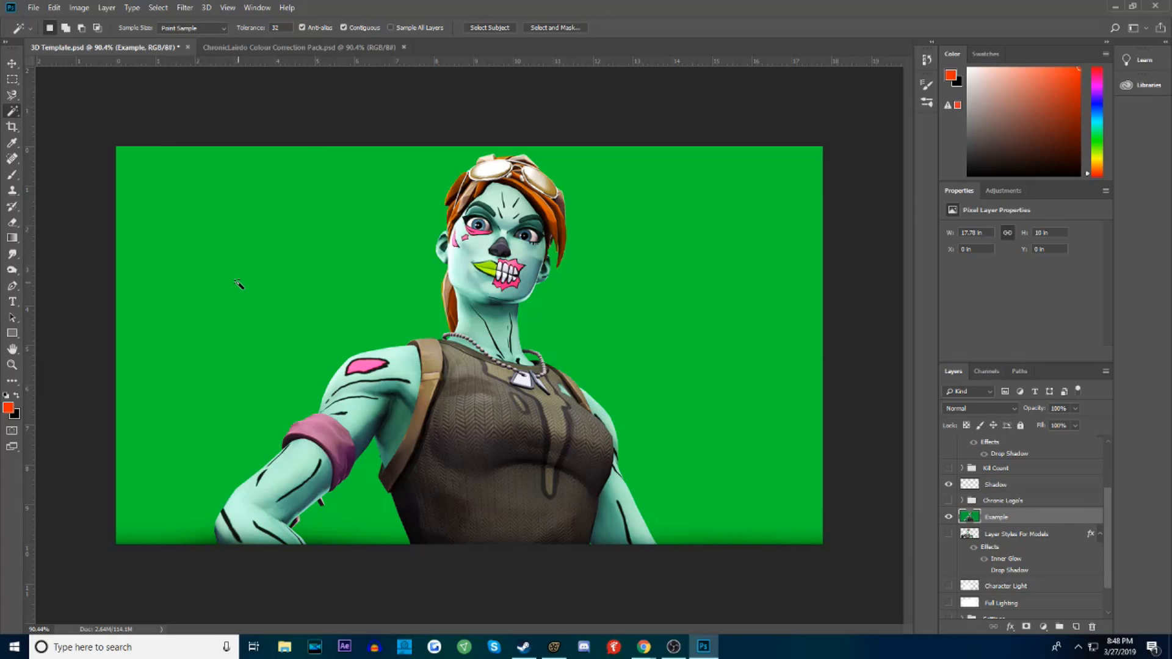
Select the green background around the character with the Magic Wand, adding the small green gaps inside the necklace
{"action": "left_click", "coordinate": [335, 276]}
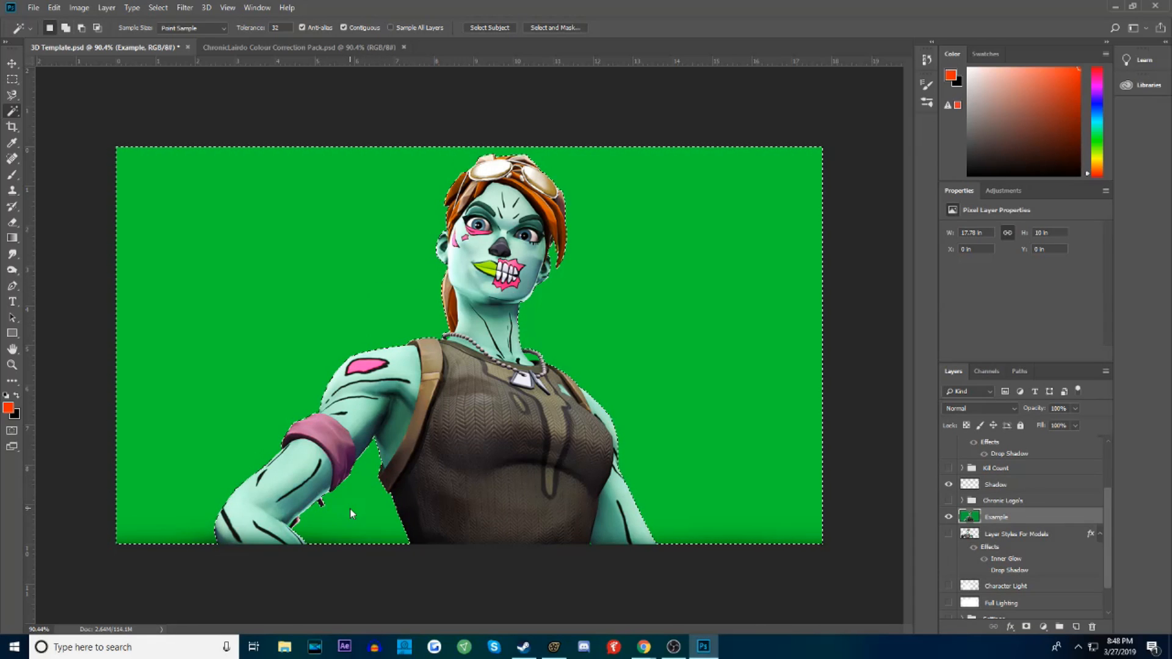
{"action": "left_click", "coordinate": [11, 364]}
{"action": "left_click", "coordinate": [375, 393]}
{"action": "left_click_drag", "start_coordinate": [375, 394], "coordinate": [381, 395]}
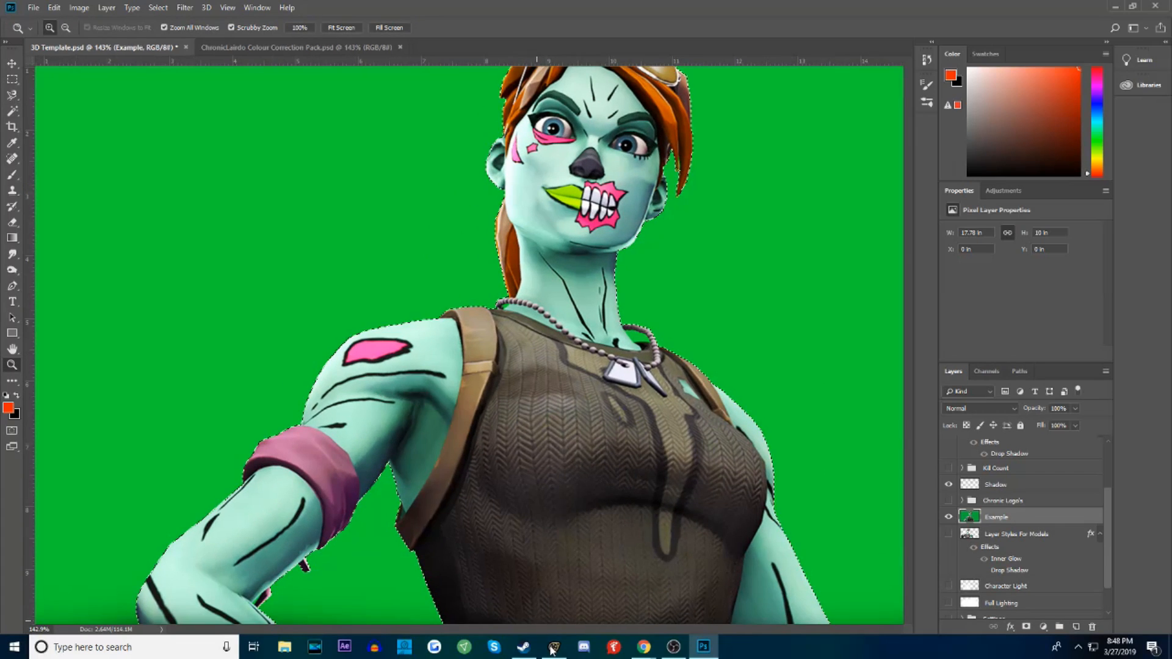
{"action": "left_click_drag", "start_coordinate": [494, 629], "coordinate": [526, 622]}
{"action": "left_click_drag", "start_coordinate": [504, 380], "coordinate": [504, 380]}
{"action": "left_click", "coordinate": [12, 111]}
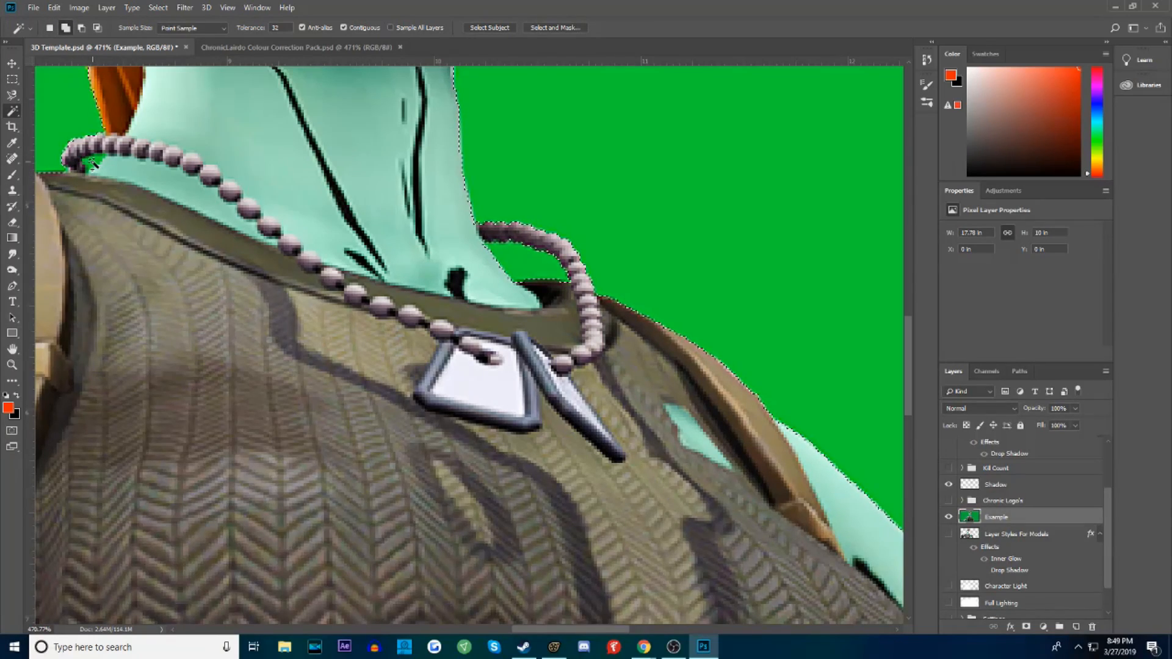
{"action": "key", "text": "z"}
{"action": "left_click", "coordinate": [377, 359], "text": "alt"}
{"action": "left_click_drag", "start_coordinate": [377, 359], "coordinate": [189, 388]}
Cut the selected green background from the Example layer onto its own layer and delete that green layer
{"action": "left_click", "coordinate": [14, 80]}
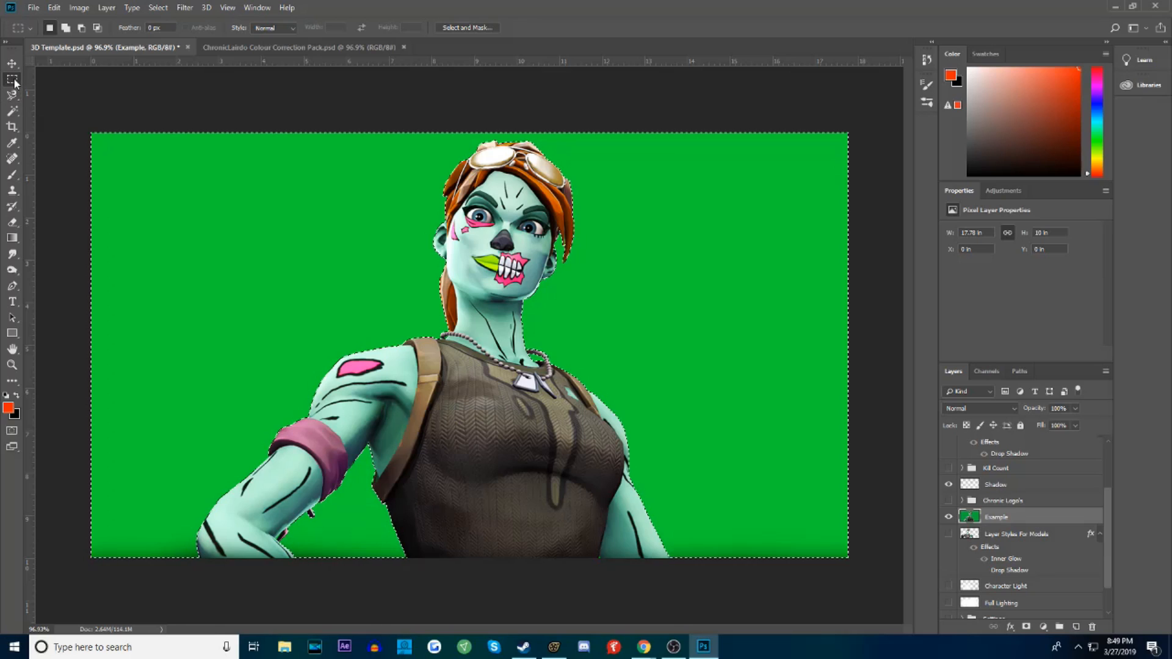
{"action": "right_click", "coordinate": [211, 233]}
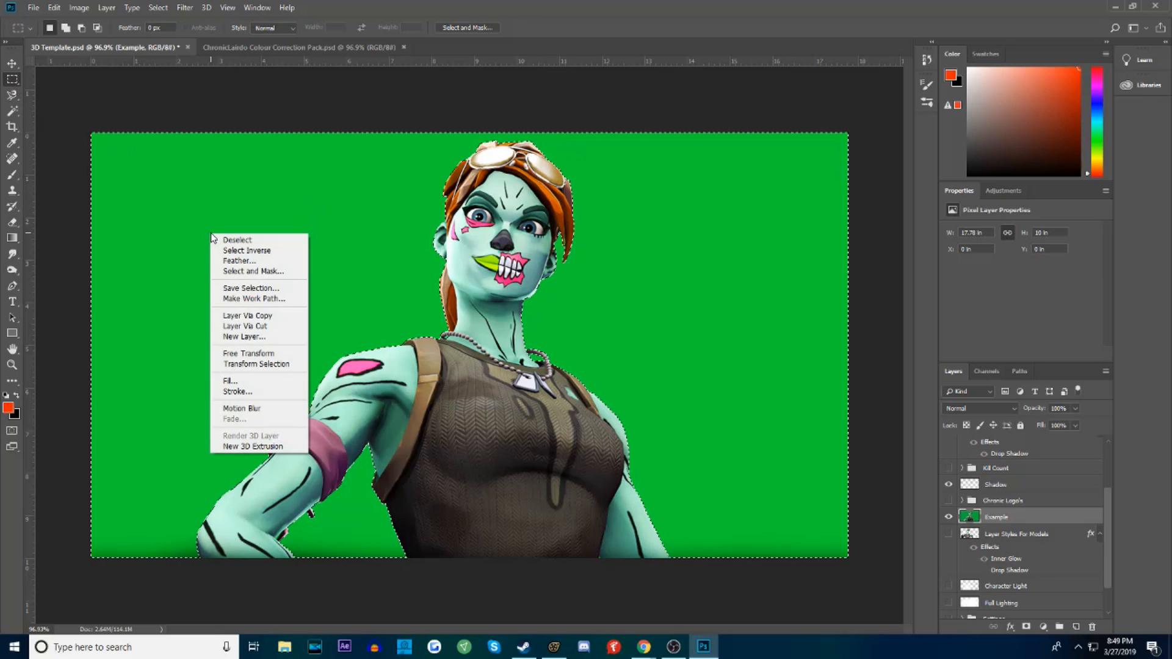
{"action": "left_click", "coordinate": [291, 326]}
{"action": "right_click", "coordinate": [1011, 518]}
{"action": "left_click", "coordinate": [1058, 102]}
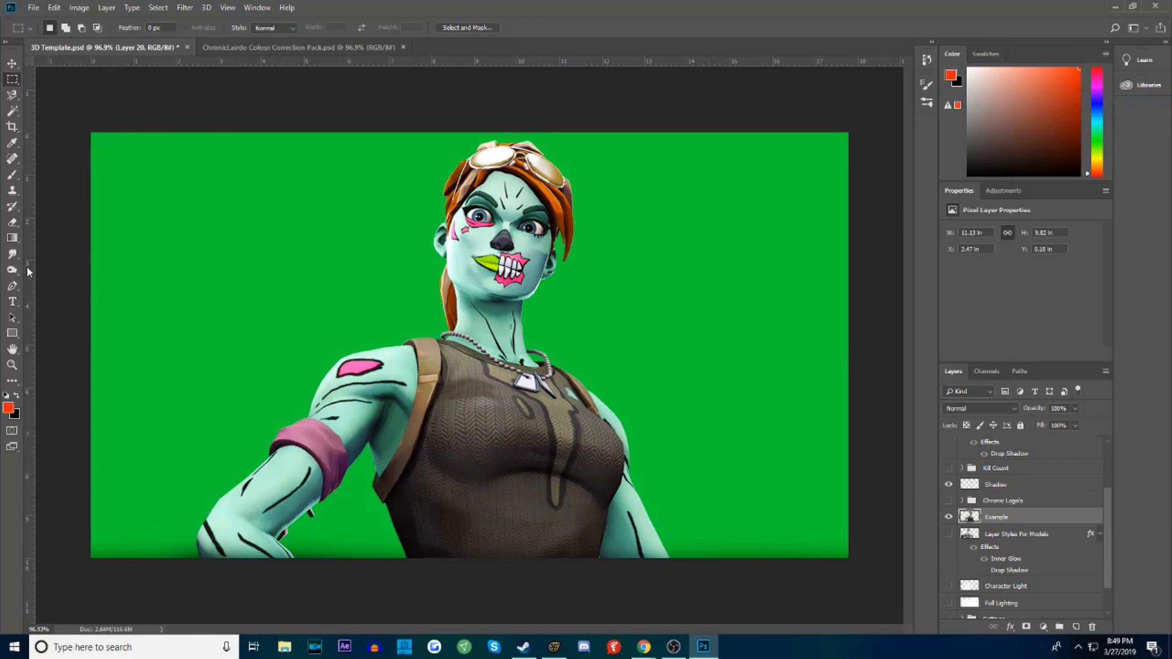
Scale the Character Light layer down to about 78% and position the glow behind the character
{"action": "left_click", "coordinate": [12, 366]}
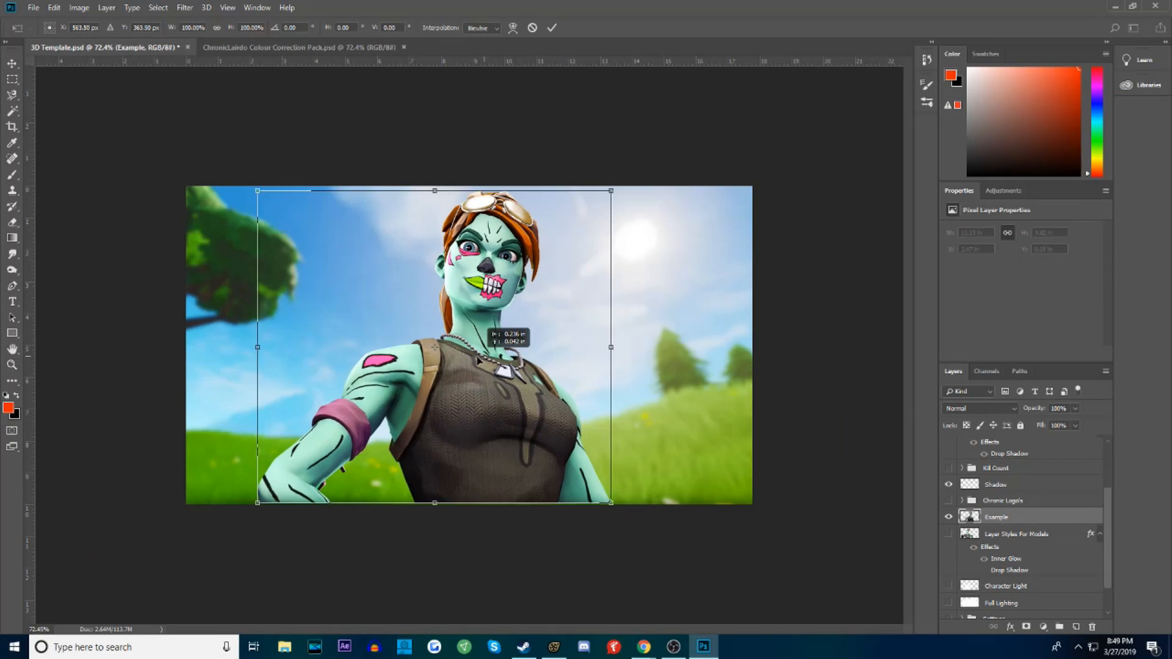
{"action": "left_click_drag", "start_coordinate": [478, 360], "coordinate": [523, 434]}
{"action": "left_click_drag", "start_coordinate": [605, 507], "coordinate": [616, 516]}
{"action": "left_click_drag", "start_coordinate": [553, 485], "coordinate": [586, 499]}
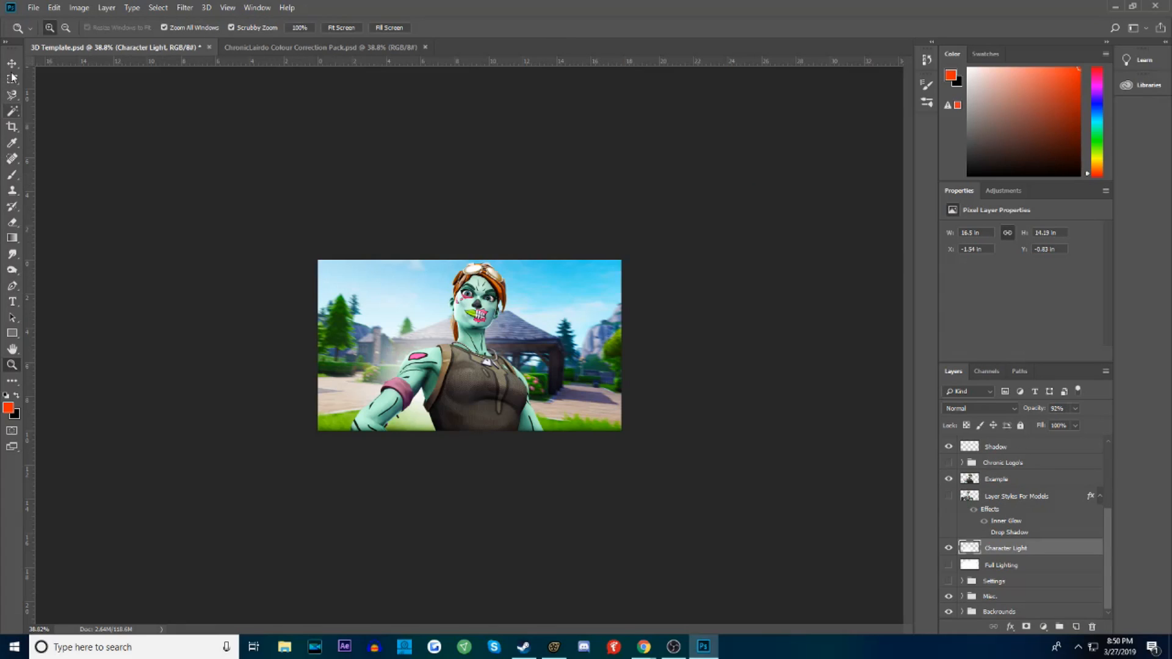
{"action": "key", "text": "v"}
{"action": "left_click", "coordinate": [431, 239]}
{"action": "left_click_drag", "start_coordinate": [455, 299], "coordinate": [492, 290]}
{"action": "left_click_drag", "start_coordinate": [609, 233], "coordinate": [574, 264]}
{"action": "left_click_drag", "start_coordinate": [528, 337], "coordinate": [528, 345]}
{"action": "left_click_drag", "start_coordinate": [582, 265], "coordinate": [558, 285]}
{"action": "left_click_drag", "start_coordinate": [488, 317], "coordinate": [503, 307]}
{"action": "left_click", "coordinate": [552, 28]}
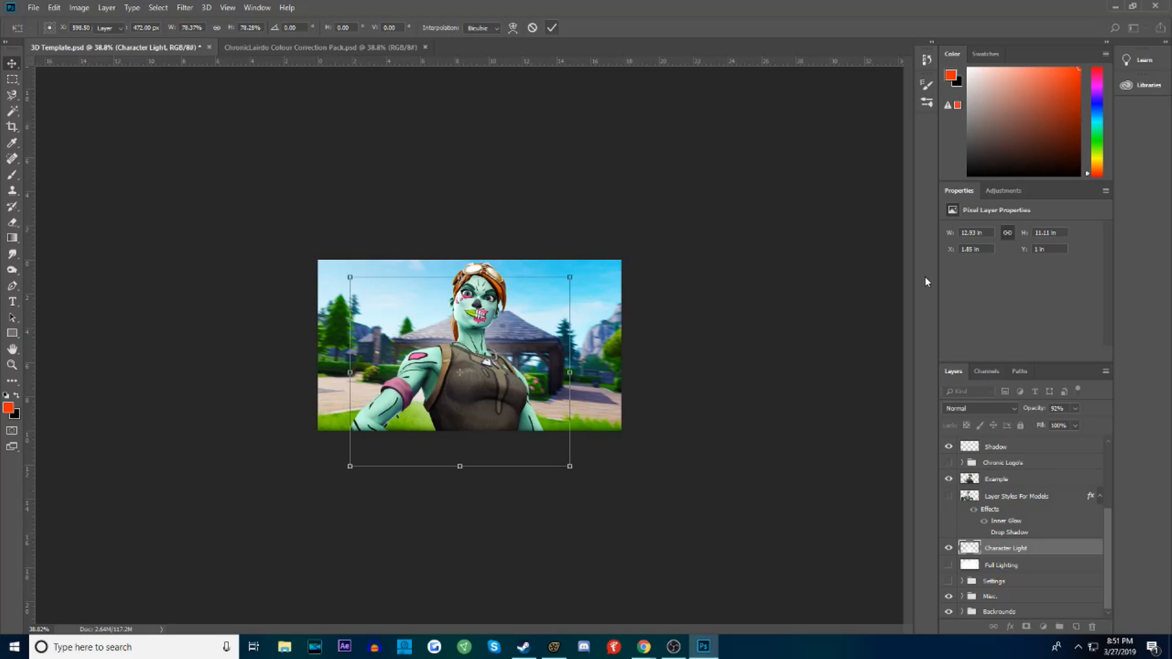
Set the Character Light layer's opacity to 65% and shift the glow slightly upward behind the character
{"action": "left_click", "coordinate": [1049, 422]}
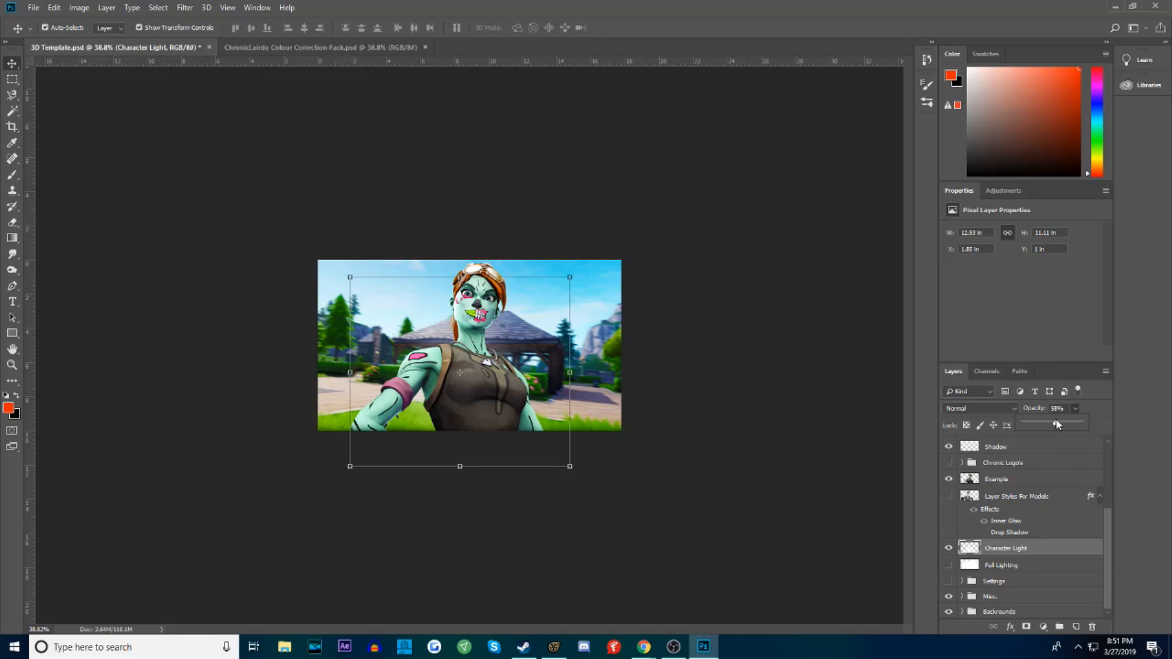
{"action": "left_click", "coordinate": [567, 279]}
{"action": "left_click_drag", "start_coordinate": [508, 344], "coordinate": [510, 340]}
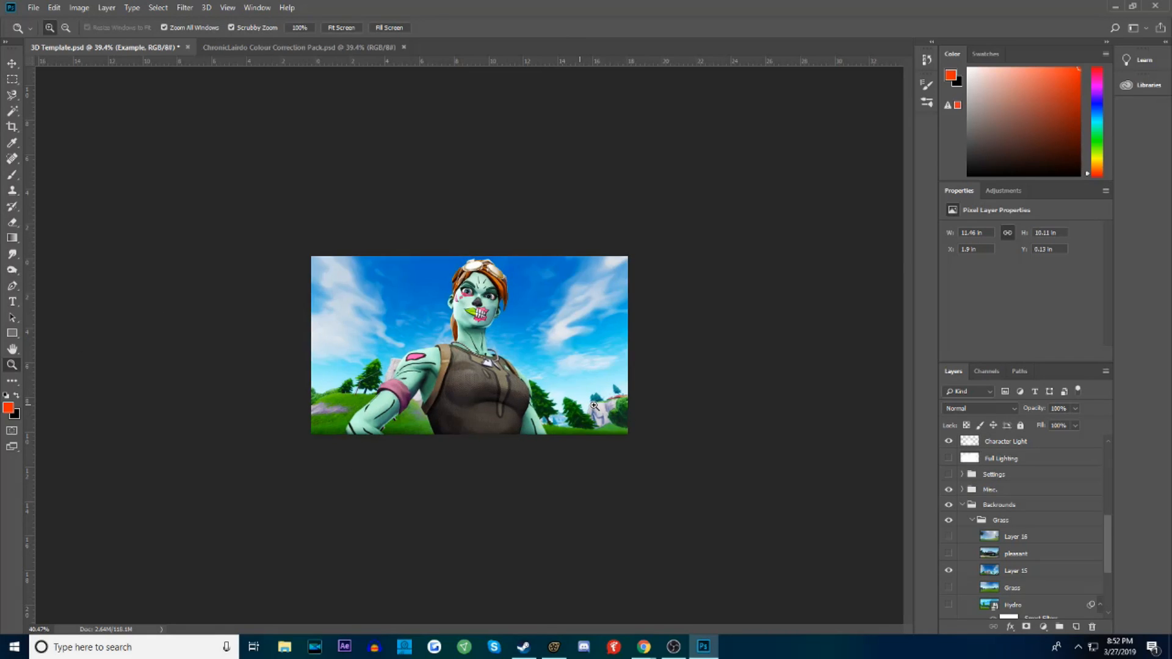
{"action": "key", "text": "ctrl+0"}
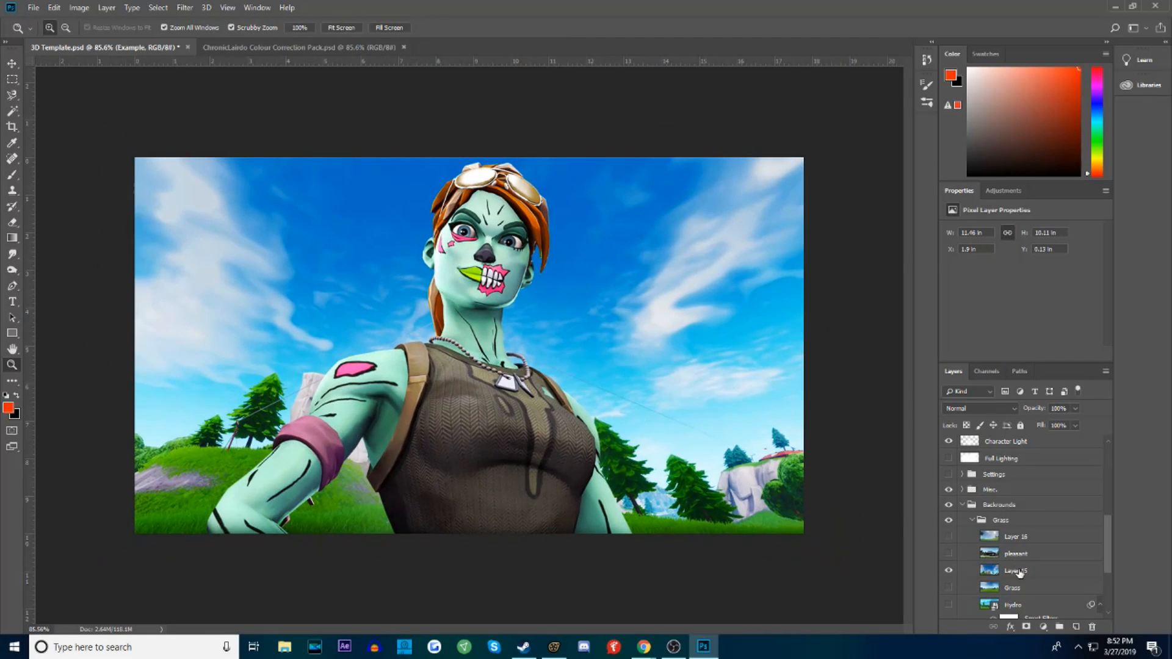
Apply a Motion Blur with an angle of -21° and a distance of 14 pixels to background Layer 15
{"action": "left_click", "coordinate": [1018, 573]}
{"action": "left_click", "coordinate": [185, 7]}
{"action": "mouse_move", "coordinate": [234, 148]}
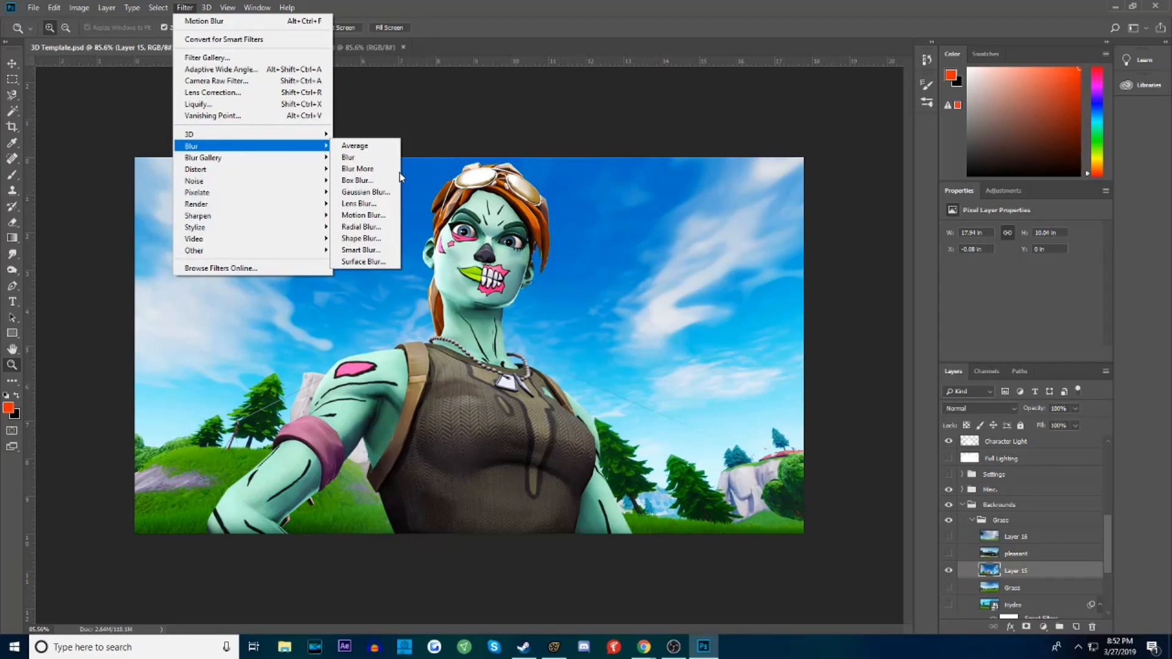
{"action": "left_click", "coordinate": [364, 215]}
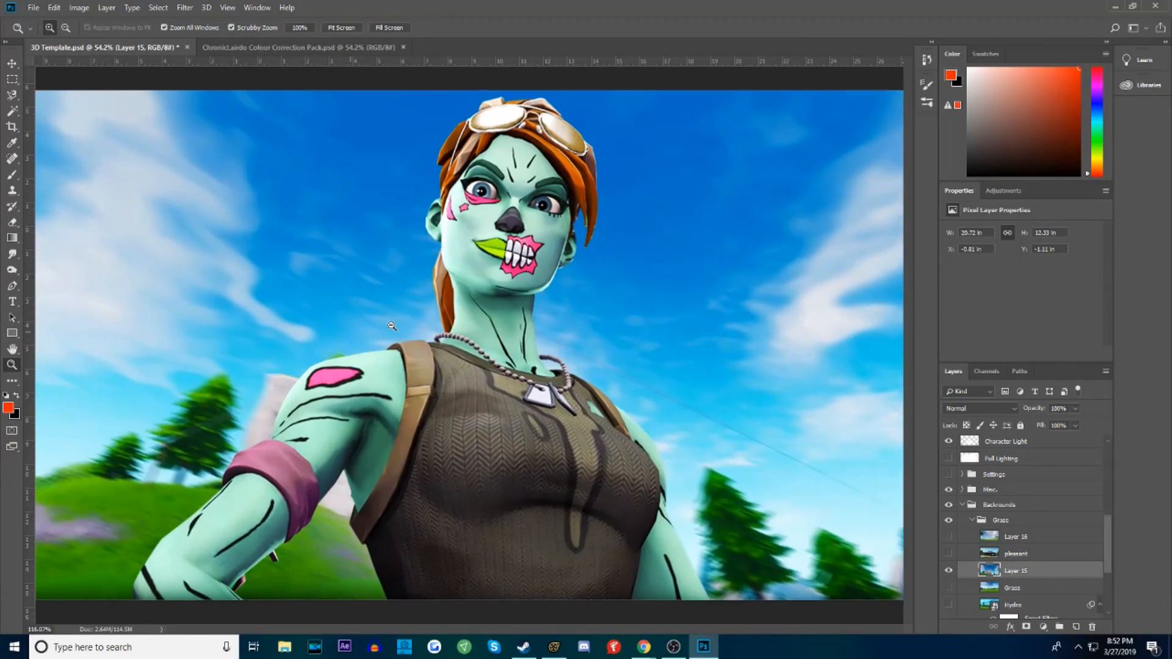
{"action": "scroll", "coordinate": [420, 327], "scroll_direction": "down", "scroll_amount": 4, "text": "alt"}
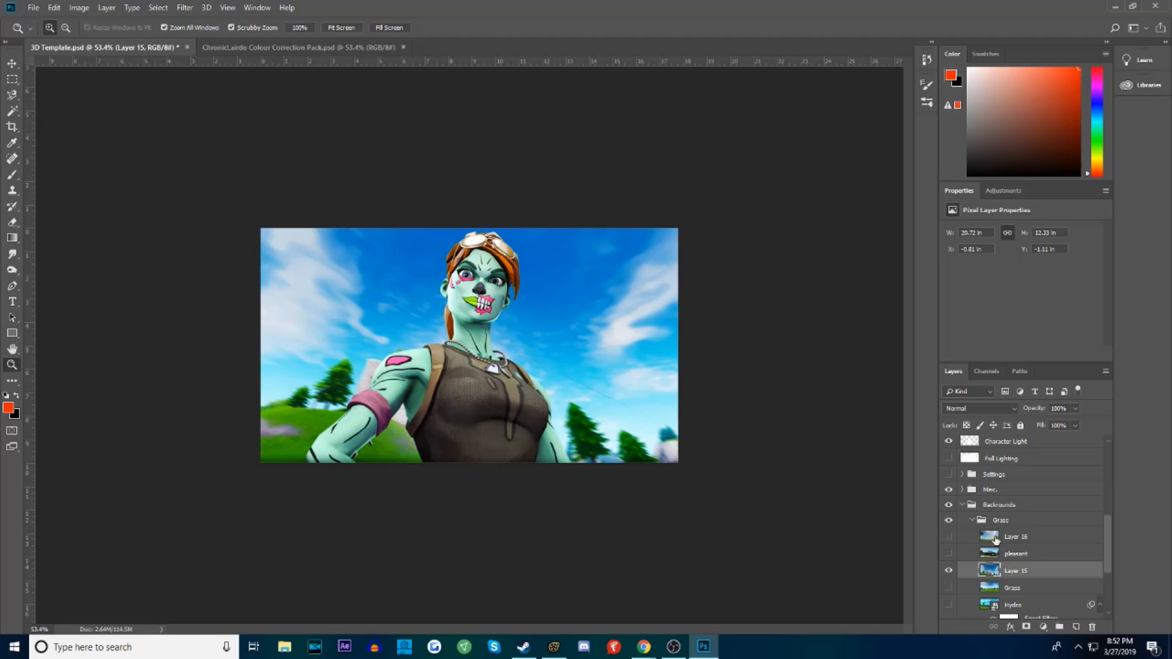
Select the Character Light layer and nudge the glow's position behind the character
{"action": "scroll", "coordinate": [997, 539], "scroll_direction": "up", "scroll_amount": 3}
{"action": "left_click", "coordinate": [950, 518]}
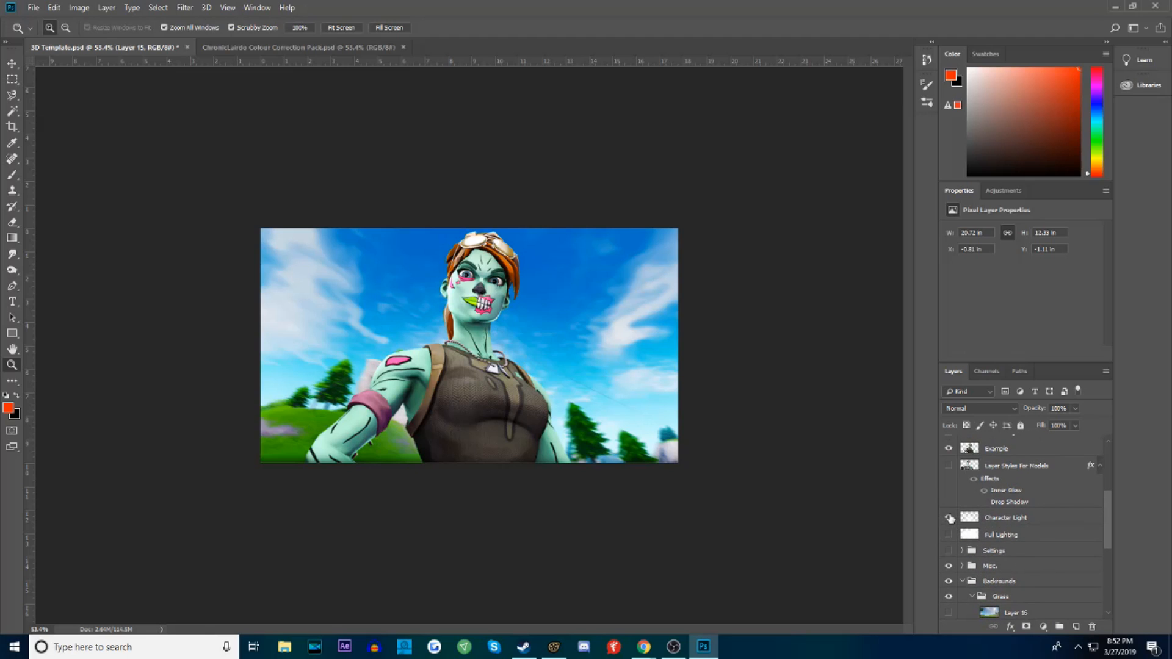
{"action": "left_click", "coordinate": [1001, 503]}
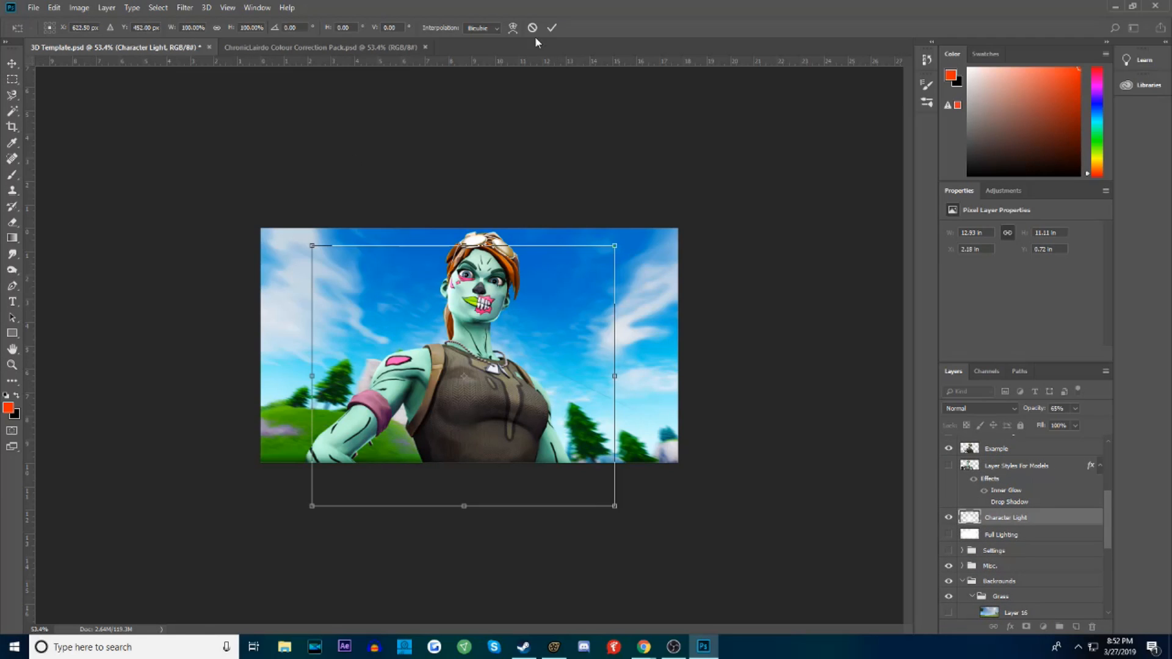
{"action": "key", "text": "shift+Left"}
{"action": "key", "text": "Escape"}
{"action": "left_click", "coordinate": [12, 365]}
{"action": "mouse_move", "coordinate": [497, 373]}
{"action": "left_mouse_down"}
{"action": "mouse_move", "coordinate": [537, 366]}
{"action": "mouse_move", "coordinate": [493, 369]}
{"action": "mouse_move", "coordinate": [508, 367]}
{"action": "left_mouse_up"}
{"action": "mouse_move", "coordinate": [550, 652]}
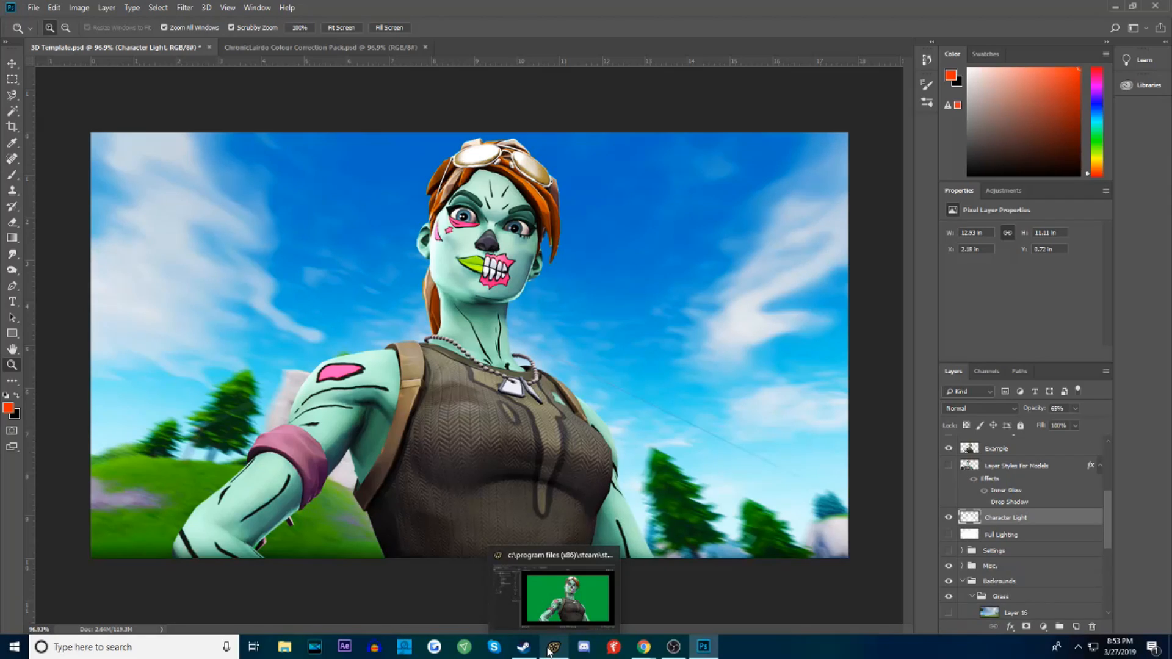
{"action": "left_click_drag", "start_coordinate": [618, 449], "coordinate": [716, 425]}
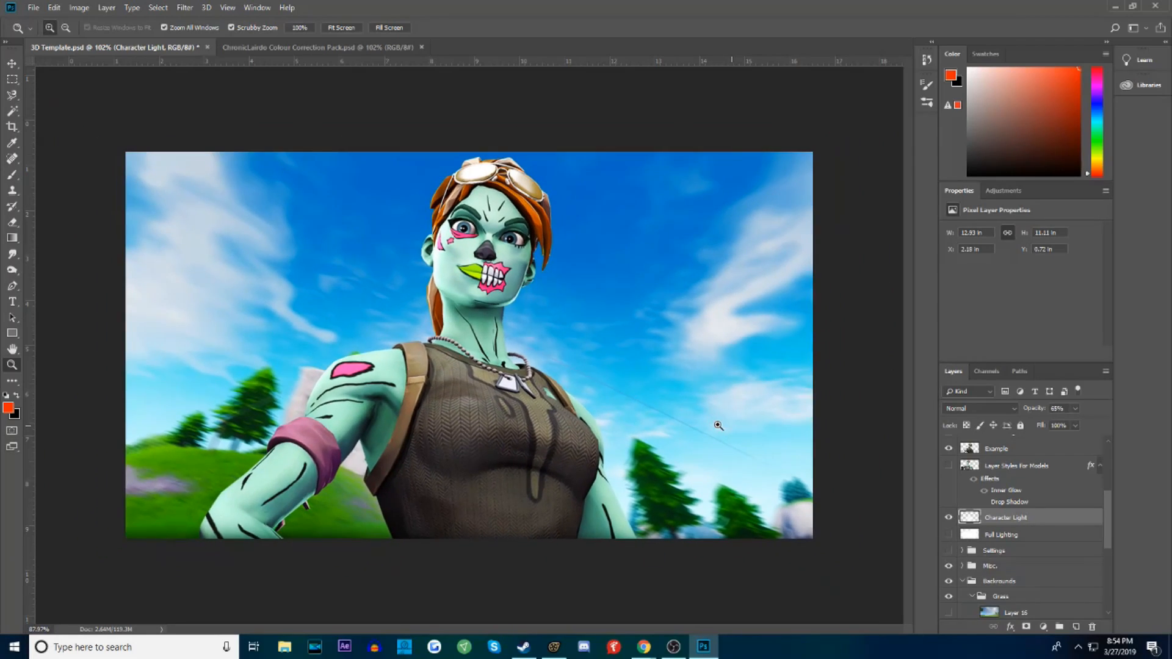